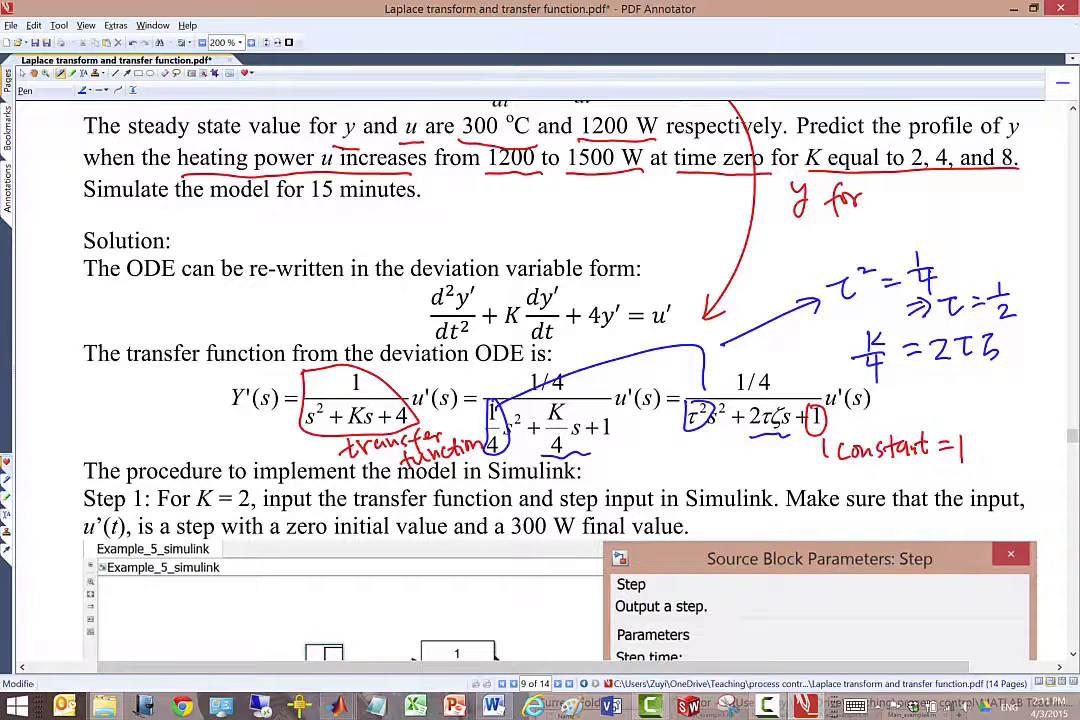
# Switch the pen to orange, circle τ in the blue equation, and write K/4 = 2×1/2×ζ beneath it.
pyautogui.click(87, 91)
pyautogui.click(91, 112)
pyautogui.moveTo(970, 334); pyautogui.dragTo(960, 330)
pyautogui.moveTo(886, 374); pyautogui.dragTo(887, 390)
pyautogui.moveTo(902, 374)
pyautogui.mouseDown()
pyautogui.moveTo(906, 410)
pyautogui.moveTo(940, 390)
pyautogui.mouseUp()
pyautogui.moveTo(924, 399); pyautogui.dragTo(980, 398)
pyautogui.moveTo(980, 386)
pyautogui.mouseDown()
pyautogui.moveTo(968, 398)
pyautogui.moveTo(996, 385)
pyautogui.mouseUp()
pyautogui.moveTo(985, 389); pyautogui.dragTo(1030, 397)
pyautogui.moveTo(1030, 385)
pyautogui.mouseDown()
pyautogui.moveTo(1019, 397)
pyautogui.moveTo(1044, 399)
pyautogui.mouseUp()
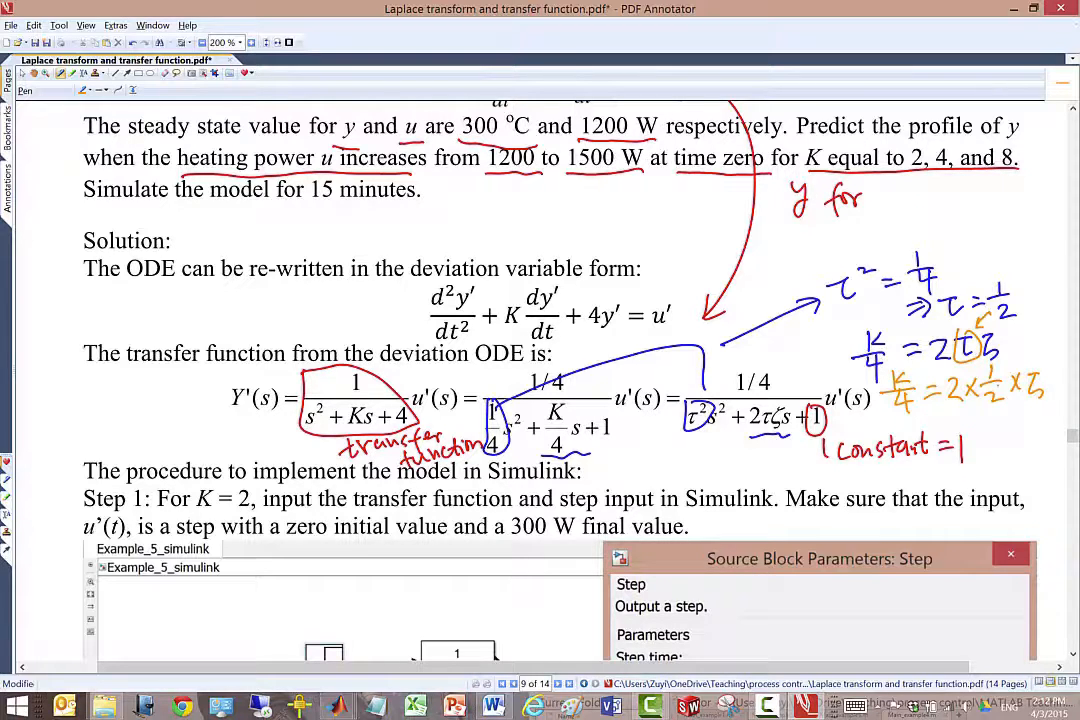
# Draw an orange bracket beside the red constant note and write the result ζ = K/4.
pyautogui.moveTo(930, 415); pyautogui.dragTo(982, 500)
pyautogui.moveTo(990, 420)
pyautogui.mouseDown()
pyautogui.moveTo(994, 441)
pyautogui.moveTo(1015, 427)
pyautogui.mouseUp()
pyautogui.moveTo(1004, 432); pyautogui.dragTo(1046, 431)
pyautogui.moveTo(1027, 435)
pyautogui.mouseDown()
pyautogui.moveTo(1050, 432)
pyautogui.moveTo(1042, 462)
pyautogui.mouseUp()
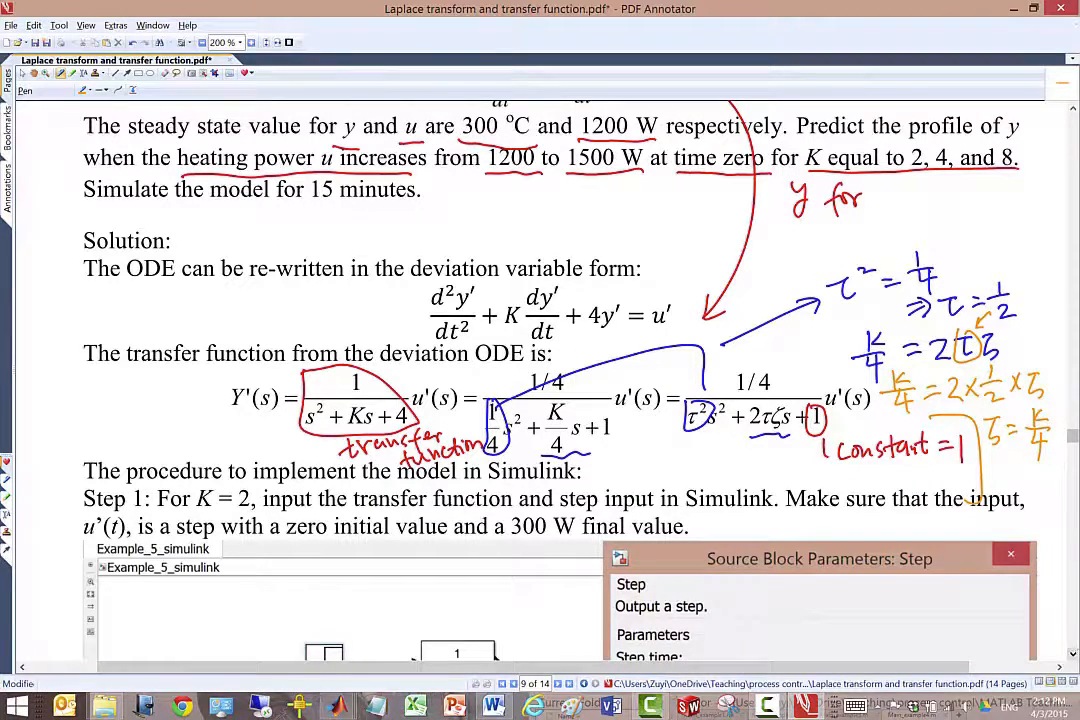
# Erase the red "y for" note and write ζ = K/4 in orange under the listed K values.
pyautogui.moveTo(868, 186)
pyautogui.mouseDown()
pyautogui.moveTo(877, 211)
pyautogui.moveTo(848, 197)
pyautogui.moveTo(797, 203)
pyautogui.mouseUp()
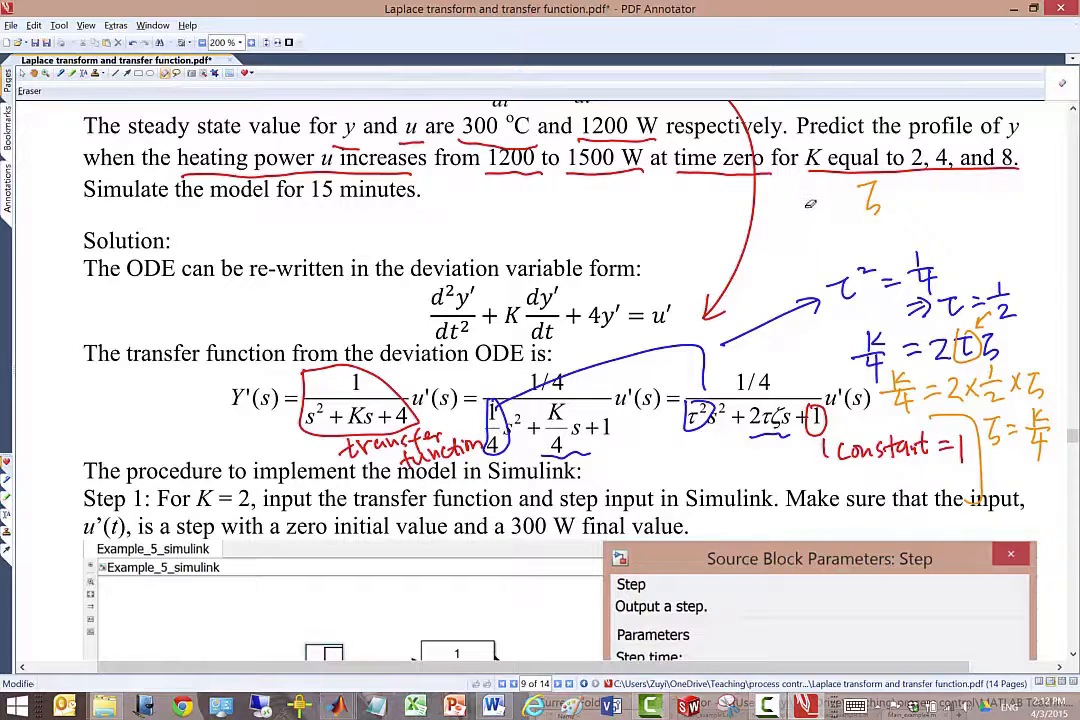
pyautogui.moveTo(880, 211)
pyautogui.mouseDown()
pyautogui.moveTo(866, 184)
pyautogui.moveTo(828, 189)
pyautogui.moveTo(818, 208)
pyautogui.moveTo(870, 194)
pyautogui.moveTo(872, 206)
pyautogui.mouseUp()
pyautogui.moveTo(866, 197); pyautogui.dragTo(865, 220)
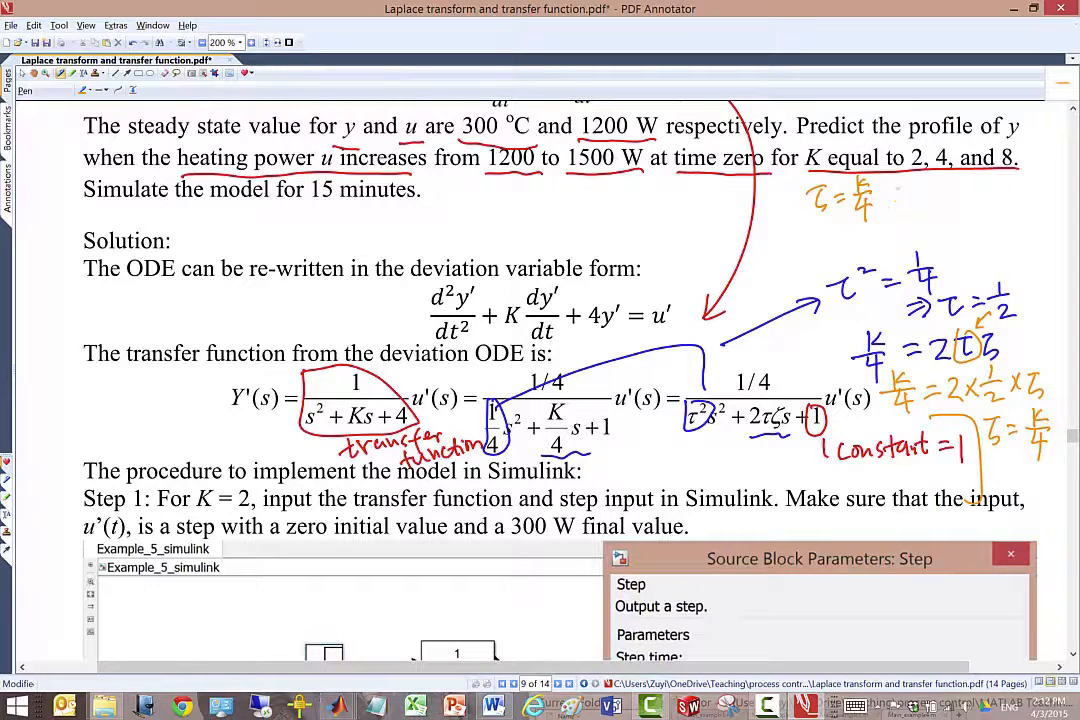
# Extend the ζ = K/4 note under the K values with an arrow to 2/4, 4/4, 8/4.
pyautogui.moveTo(896, 190); pyautogui.dragTo(906, 190)
pyautogui.moveTo(900, 185); pyautogui.dragTo(901, 194)
pyautogui.moveTo(918, 181); pyautogui.dragTo(920, 189)
pyautogui.moveTo(909, 189); pyautogui.dragTo(928, 188)
pyautogui.moveTo(920, 193); pyautogui.dragTo(928, 206)
pyautogui.moveTo(955, 191); pyautogui.dragTo(965, 186)
pyautogui.moveTo(960, 179)
pyautogui.mouseDown()
pyautogui.moveTo(958, 192)
pyautogui.moveTo(970, 192)
pyautogui.mouseUp()
pyautogui.moveTo(954, 198); pyautogui.dragTo(970, 205)
pyautogui.moveTo(964, 197)
pyautogui.mouseDown()
pyautogui.moveTo(962, 215)
pyautogui.moveTo(999, 177)
pyautogui.moveTo(1013, 193)
pyautogui.moveTo(1004, 219)
pyautogui.mouseUp()
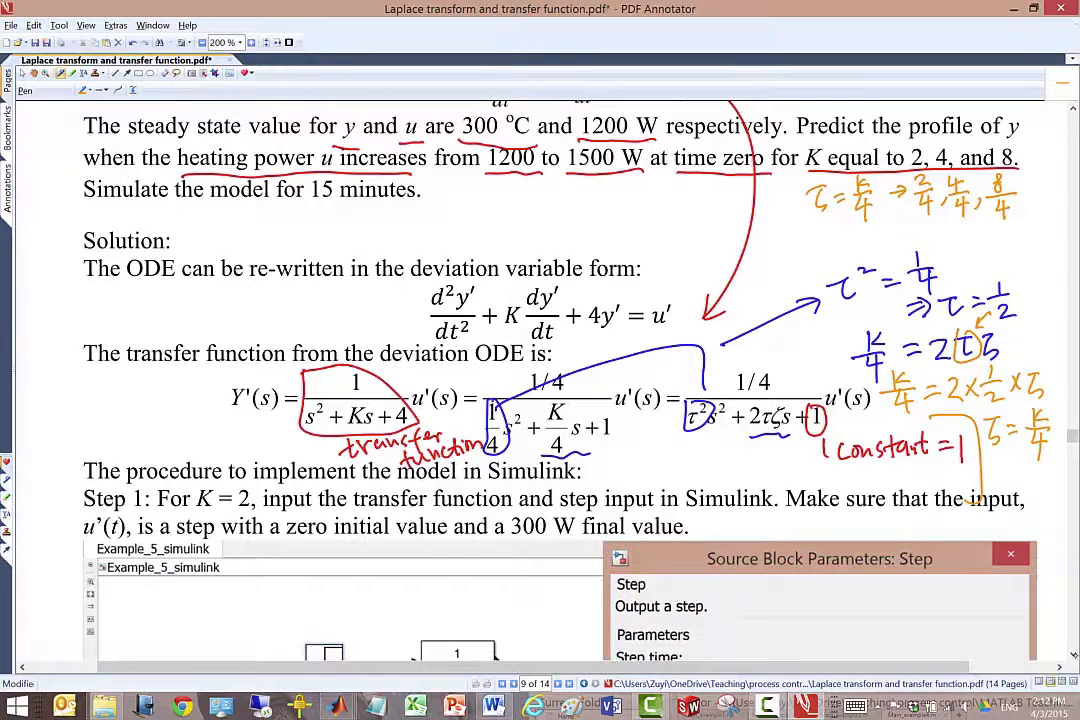
# Underline "For K = 2" and "a 300 W final value", and circle the pictured Transfer Fcn and Step blocks with a K=4 note.
pyautogui.scroll(-3, 540, 330)
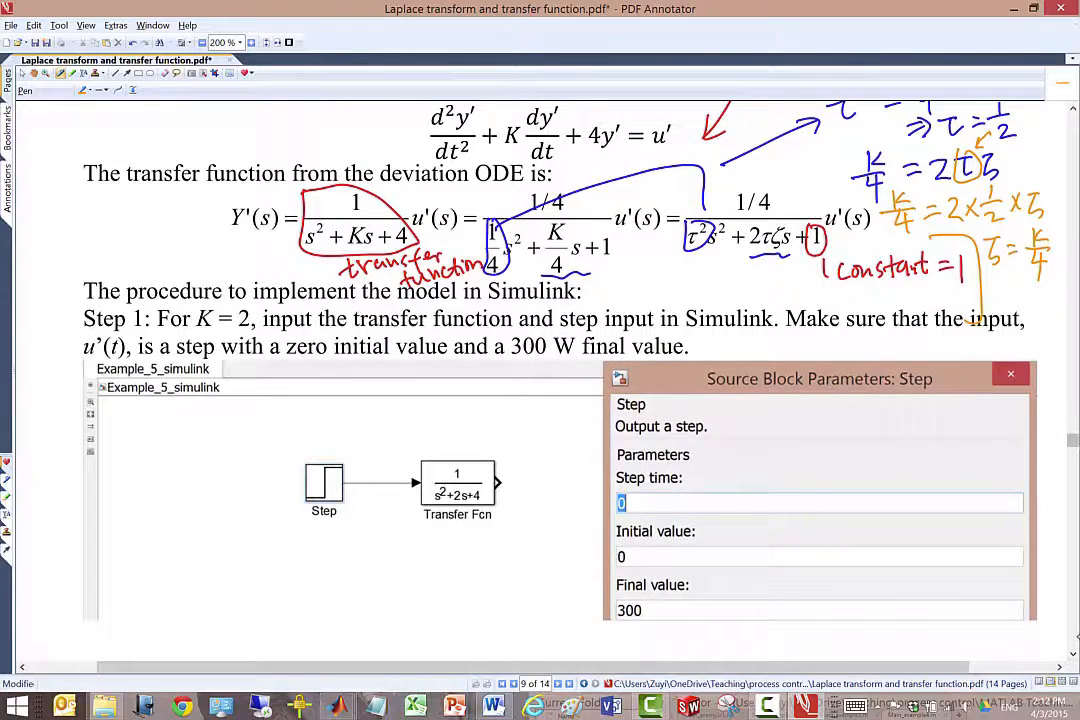
pyautogui.moveTo(157, 331); pyautogui.dragTo(253, 328)
pyautogui.moveTo(415, 447)
pyautogui.mouseDown()
pyautogui.moveTo(508, 514)
pyautogui.moveTo(441, 448)
pyautogui.moveTo(462, 500)
pyautogui.moveTo(466, 558)
pyautogui.moveTo(532, 540)
pyautogui.moveTo(526, 560)
pyautogui.mouseUp()
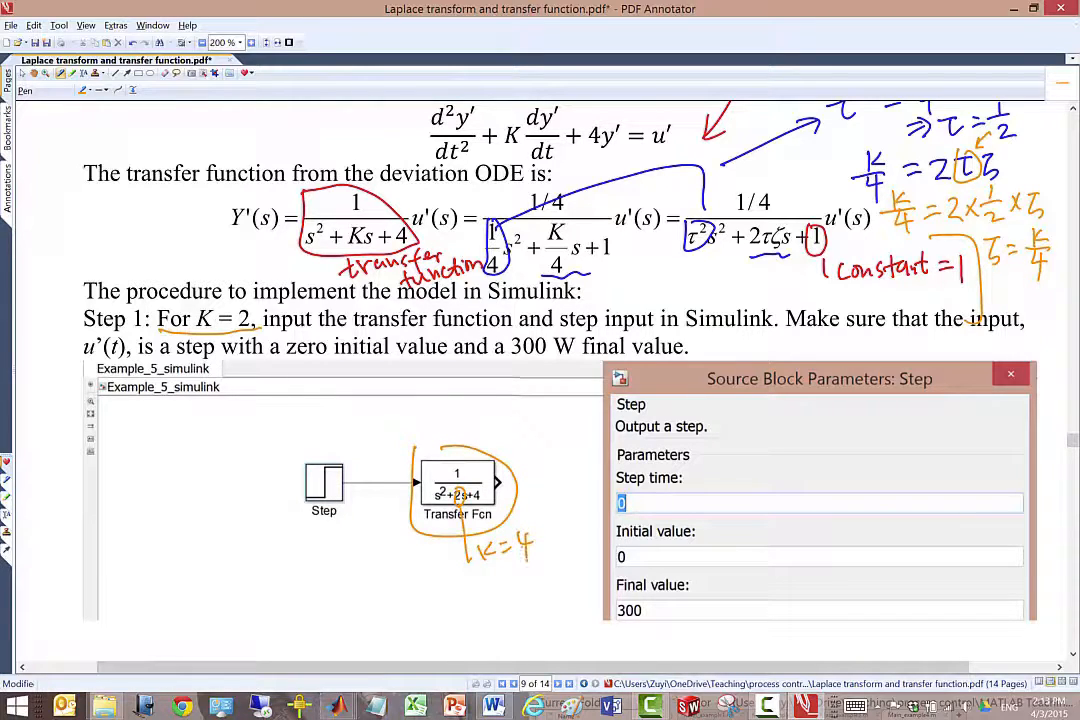
pyautogui.moveTo(330, 448)
pyautogui.mouseDown()
pyautogui.moveTo(300, 515)
pyautogui.moveTo(362, 500)
pyautogui.moveTo(332, 449)
pyautogui.mouseUp()
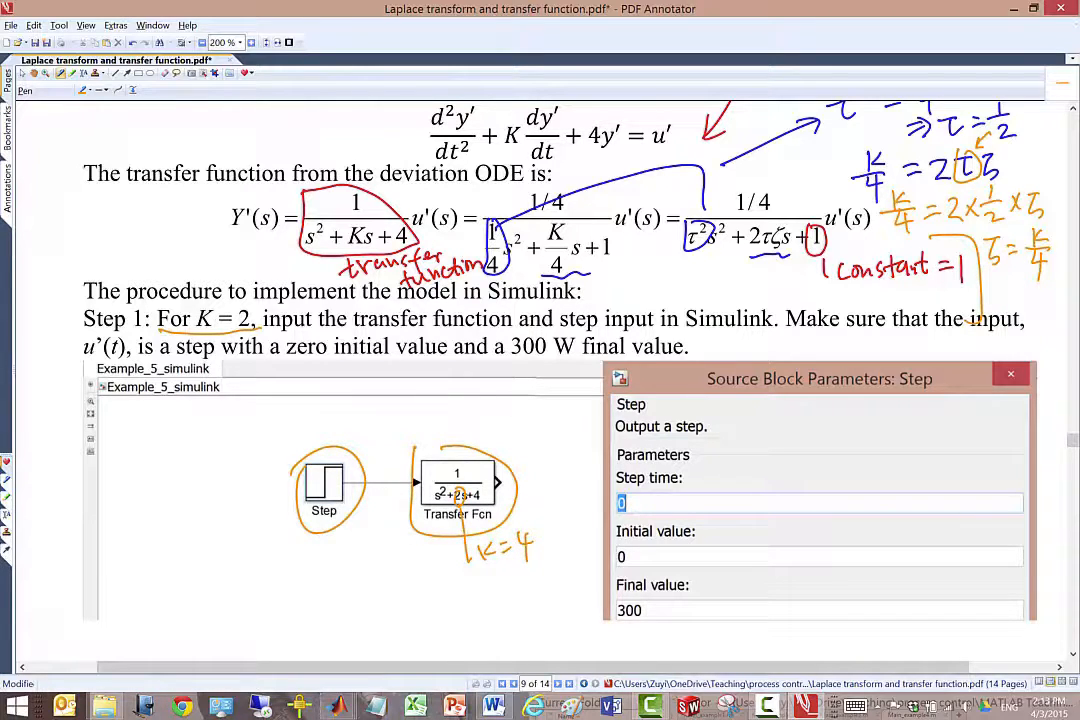
pyautogui.moveTo(487, 358); pyautogui.dragTo(685, 357)
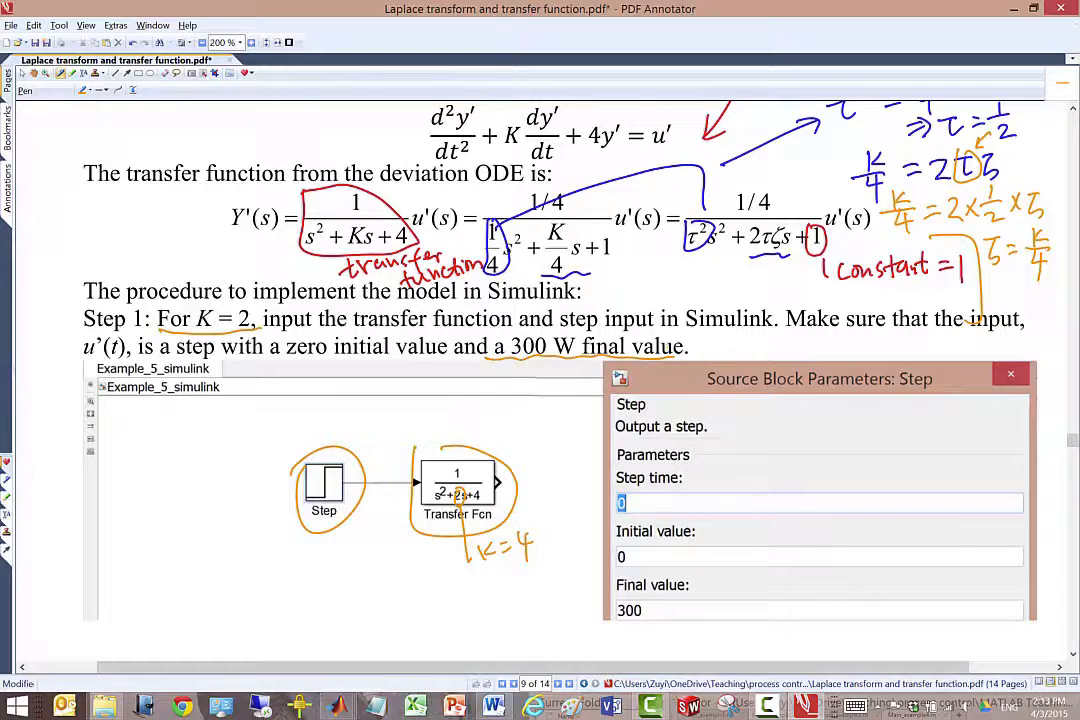
# Write 1500 − 1200 = 300 in orange below the heating power values in the problem statement.
pyautogui.scroll(5, 904, 93)
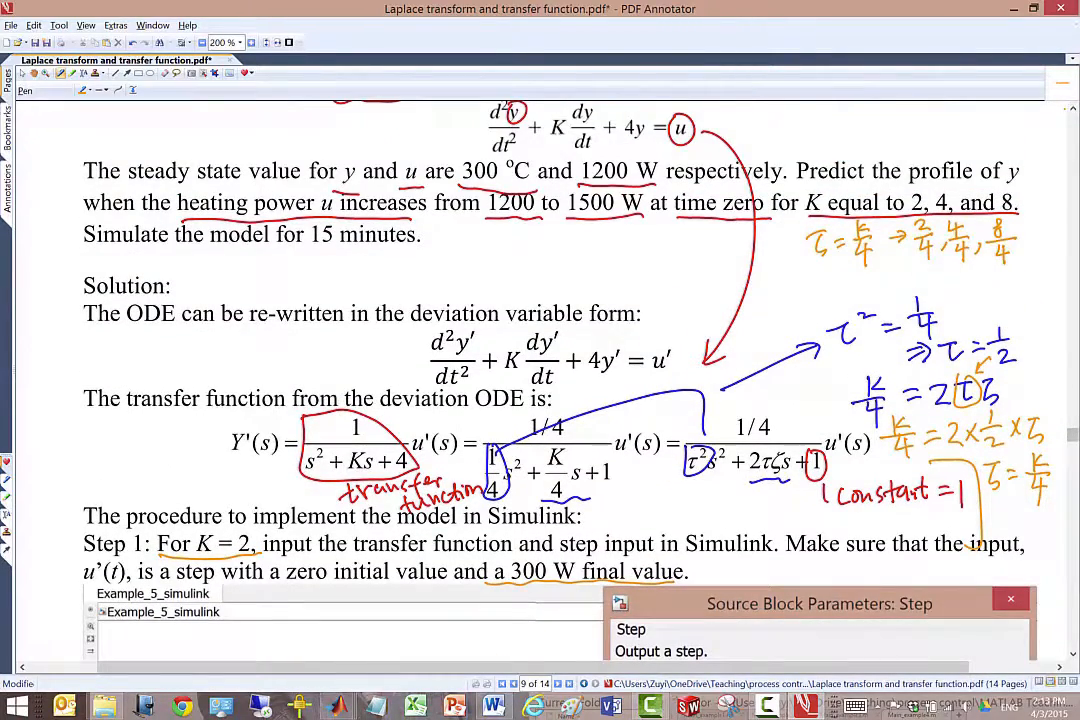
pyautogui.moveTo(514, 231)
pyautogui.mouseDown()
pyautogui.moveTo(514, 249)
pyautogui.moveTo(541, 236)
pyautogui.mouseUp()
pyautogui.moveTo(556, 235); pyautogui.dragTo(573, 239)
pyautogui.moveTo(586, 230)
pyautogui.mouseDown()
pyautogui.moveTo(586, 249)
pyautogui.moveTo(609, 245)
pyautogui.moveTo(619, 228)
pyautogui.mouseUp()
pyautogui.moveTo(635, 224); pyautogui.dragTo(620, 253)
pyautogui.moveTo(609, 261); pyautogui.dragTo(629, 256)
pyautogui.moveTo(647, 243); pyautogui.dragTo(660, 243)
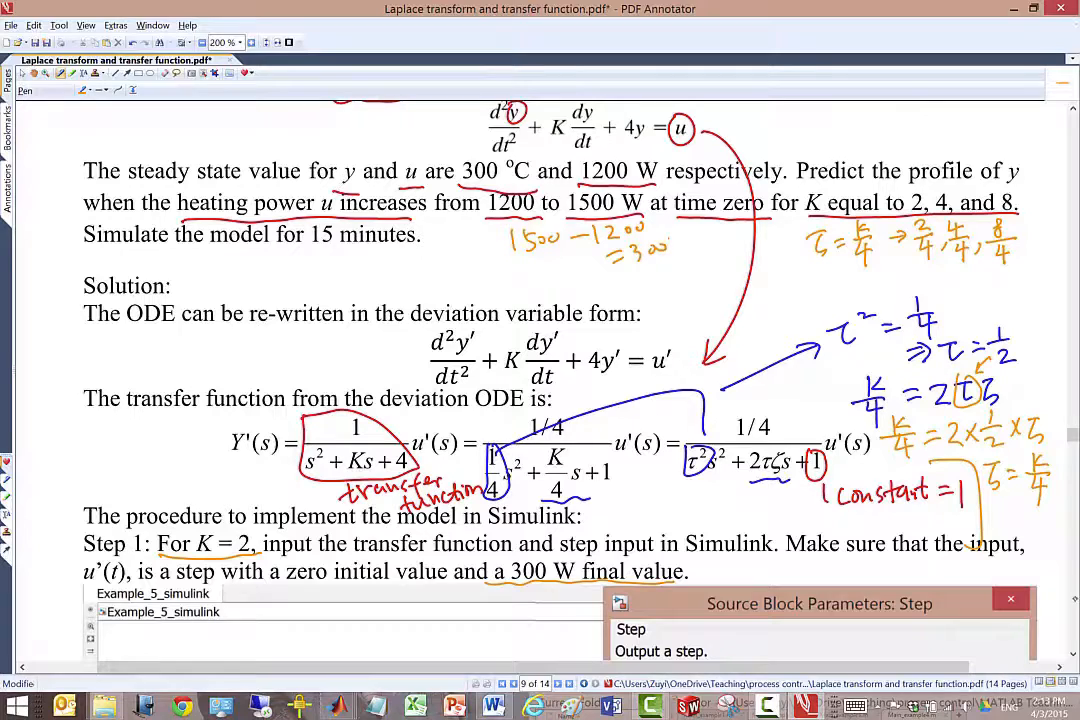
# Underline "a zero initial value" in Step 1 and circle the parameters in the pictured Step dialog.
pyautogui.scroll(-3, 907, 540)
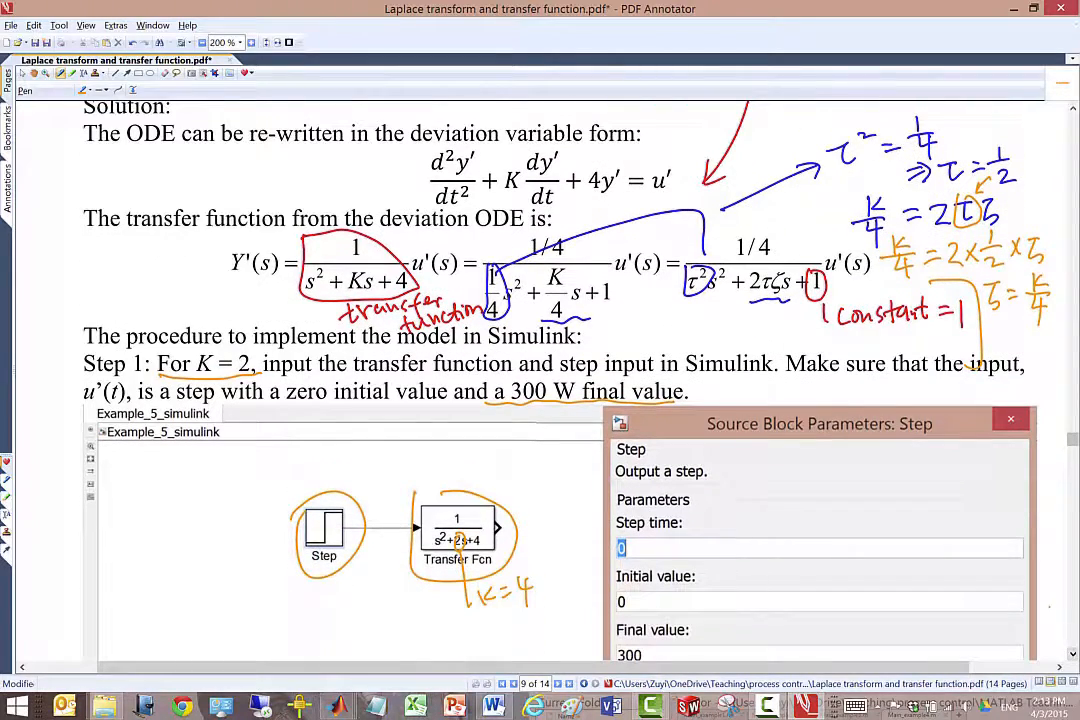
pyautogui.moveTo(264, 405); pyautogui.dragTo(480, 404)
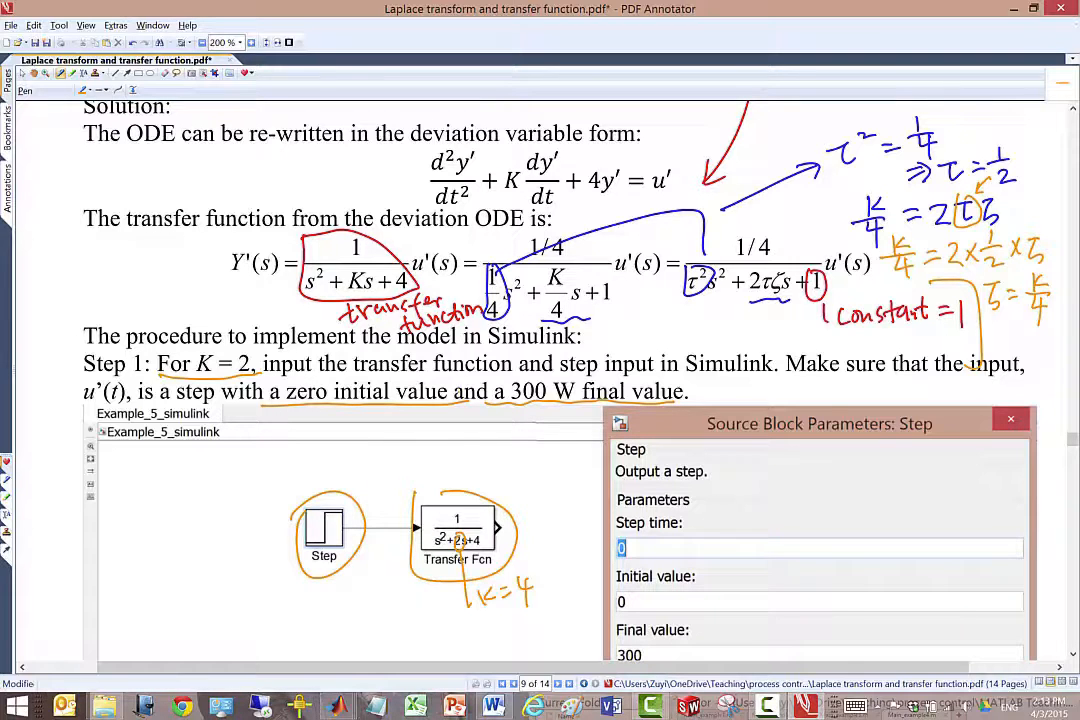
pyautogui.scroll(-1, 560, 380)
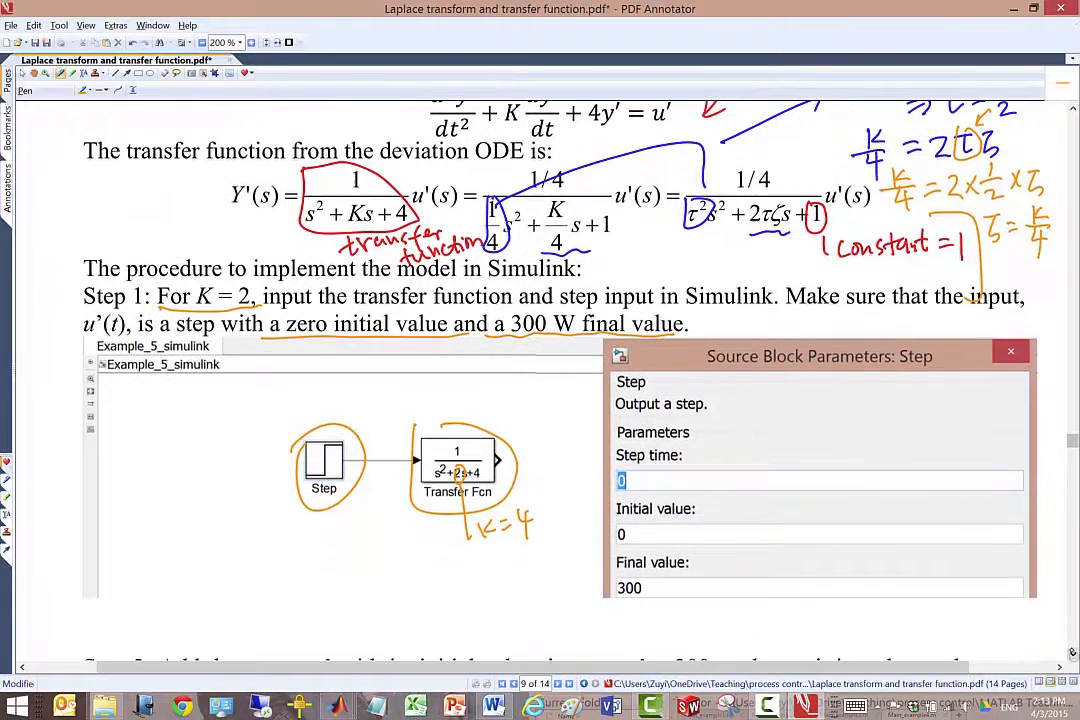
pyautogui.moveTo(595, 398)
pyautogui.mouseDown()
pyautogui.moveTo(642, 600)
pyautogui.moveTo(613, 390)
pyautogui.mouseUp()
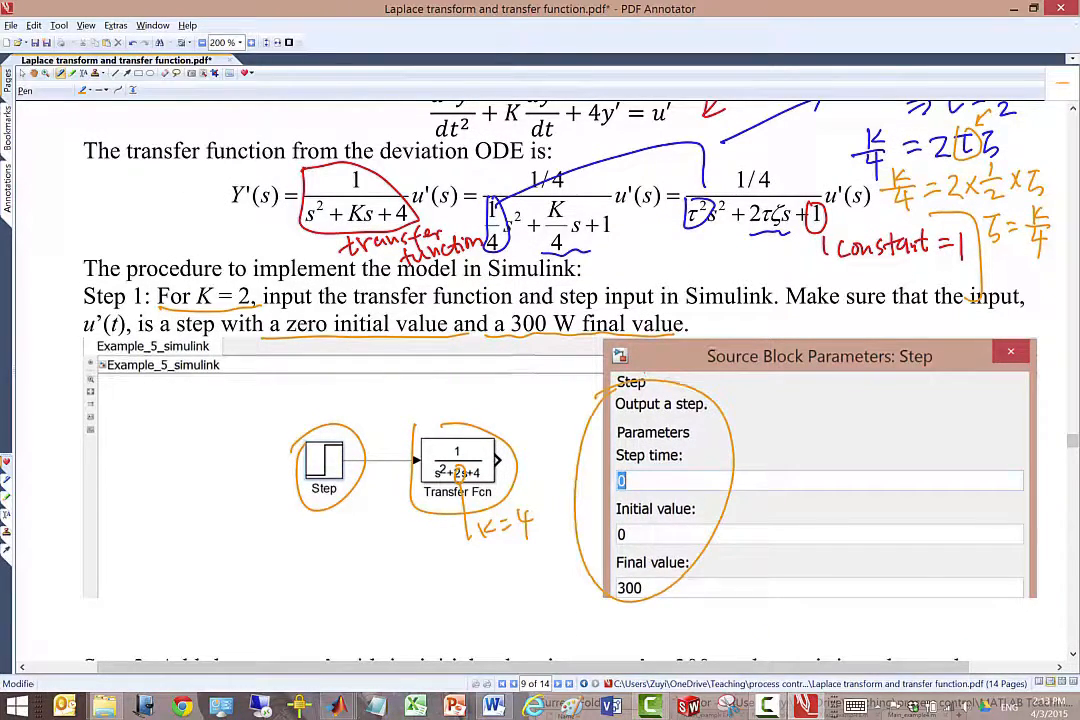
# Switch to the Example_4_simulink window in Simulink and create a new blank model.
pyautogui.moveTo(338, 706)
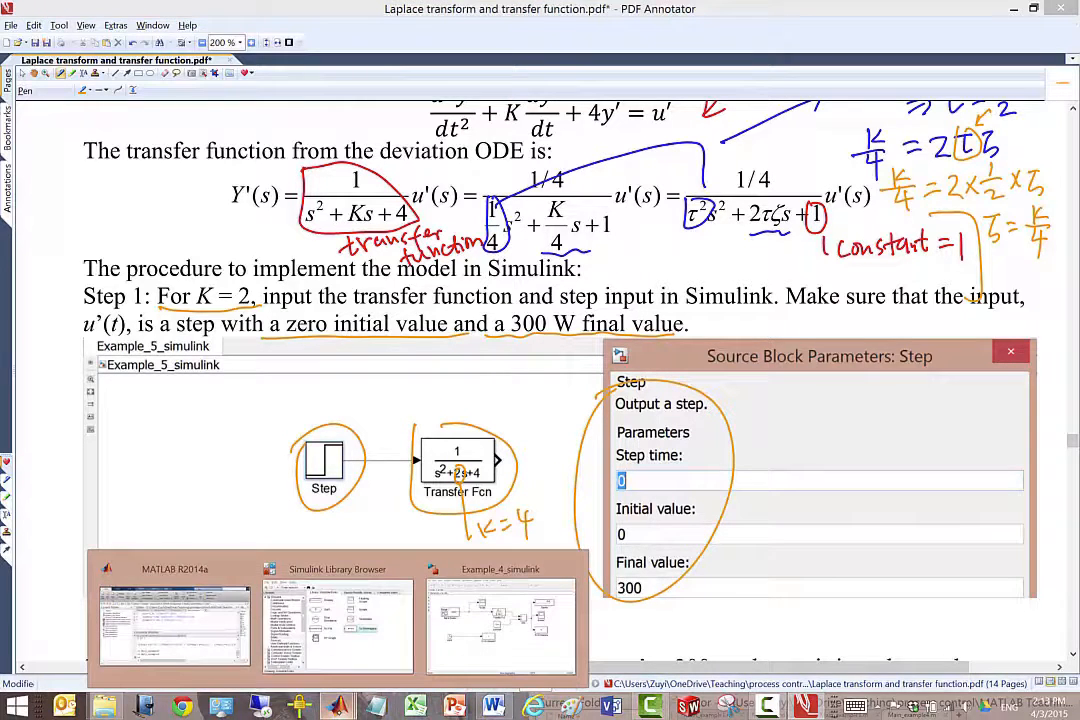
pyautogui.click(496, 643)
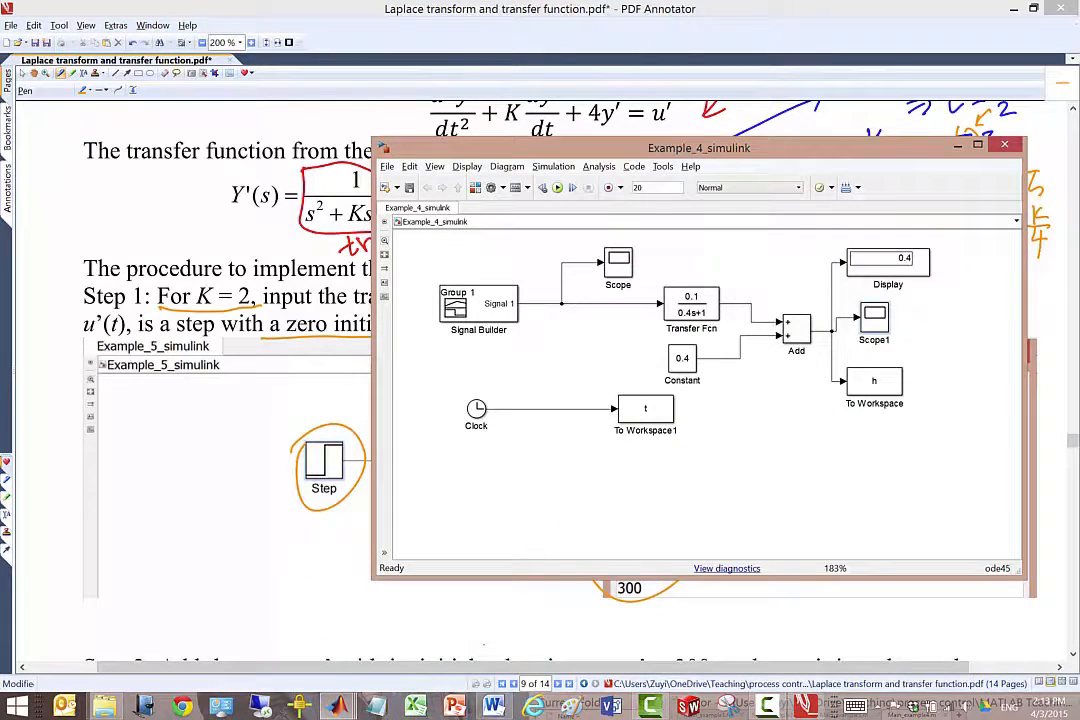
pyautogui.click(390, 166)
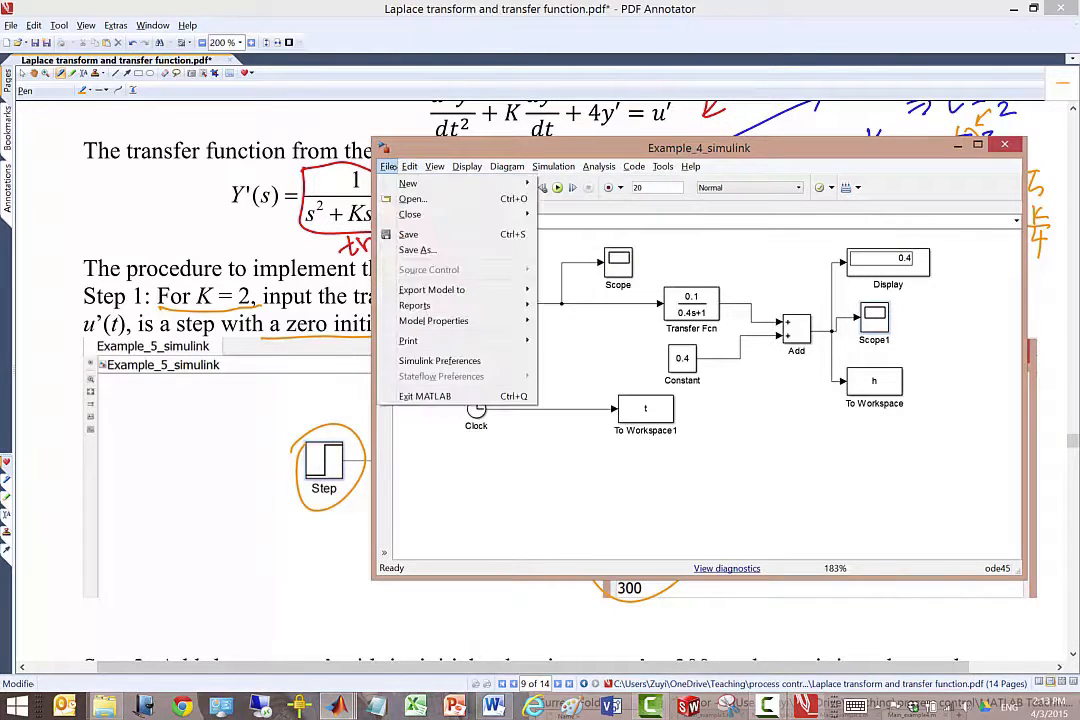
pyautogui.moveTo(408, 183)
pyautogui.click(566, 183)
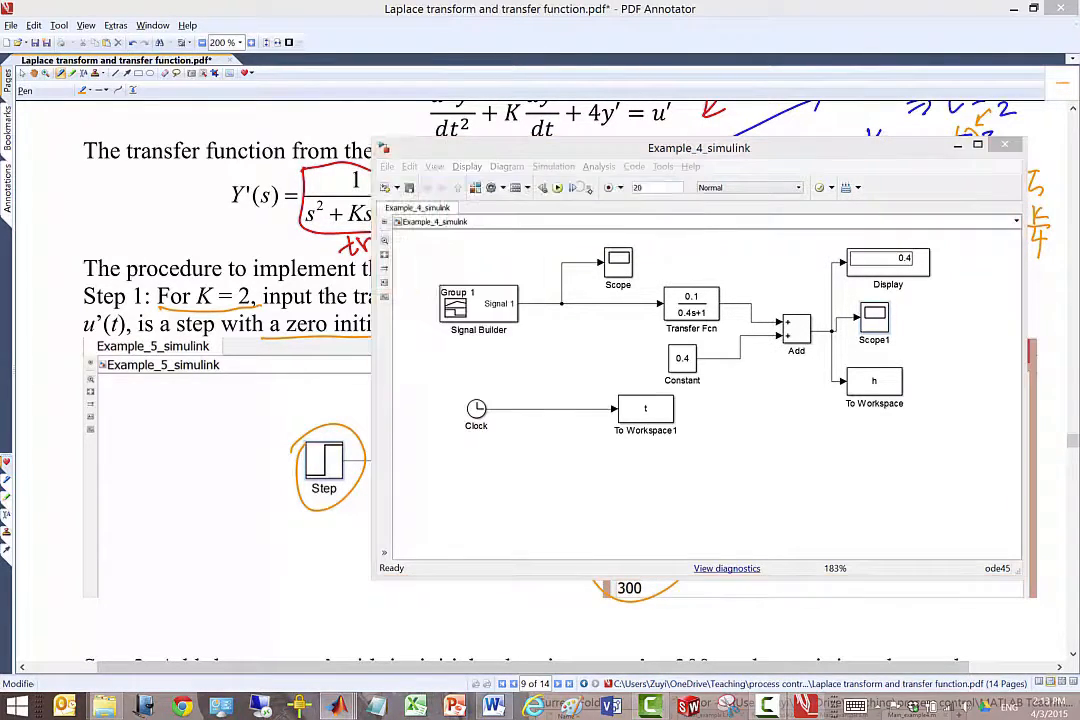
# Clear the Example_4_simulink window from the screen and move the untitled model window beside the pictured block diagram.
pyautogui.click(780, 148)
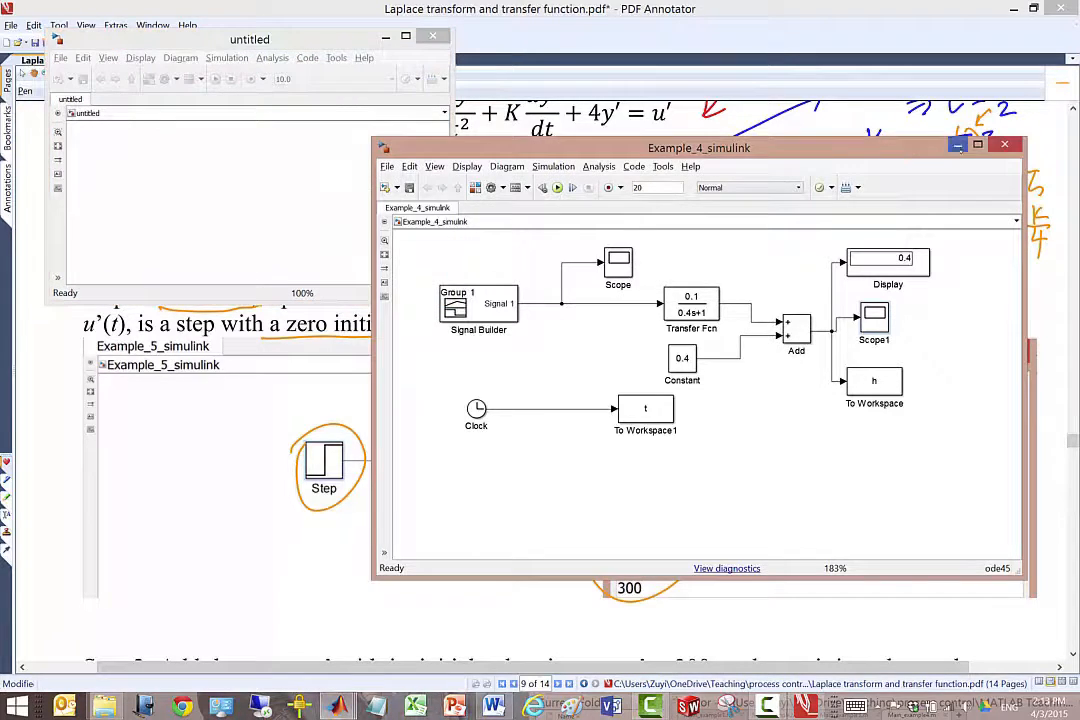
pyautogui.click(1008, 145)
pyautogui.moveTo(296, 46); pyautogui.dragTo(907, 237)
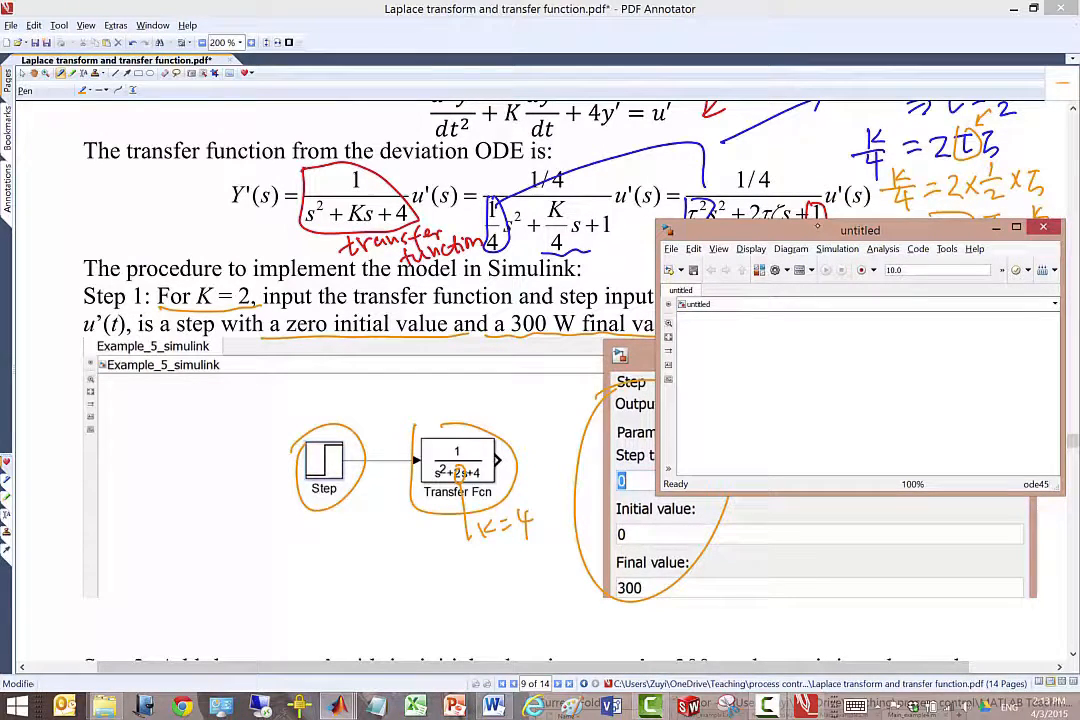
# Add a Transfer Fcn block from the Continuous library to the untitled model.
pyautogui.click(761, 269)
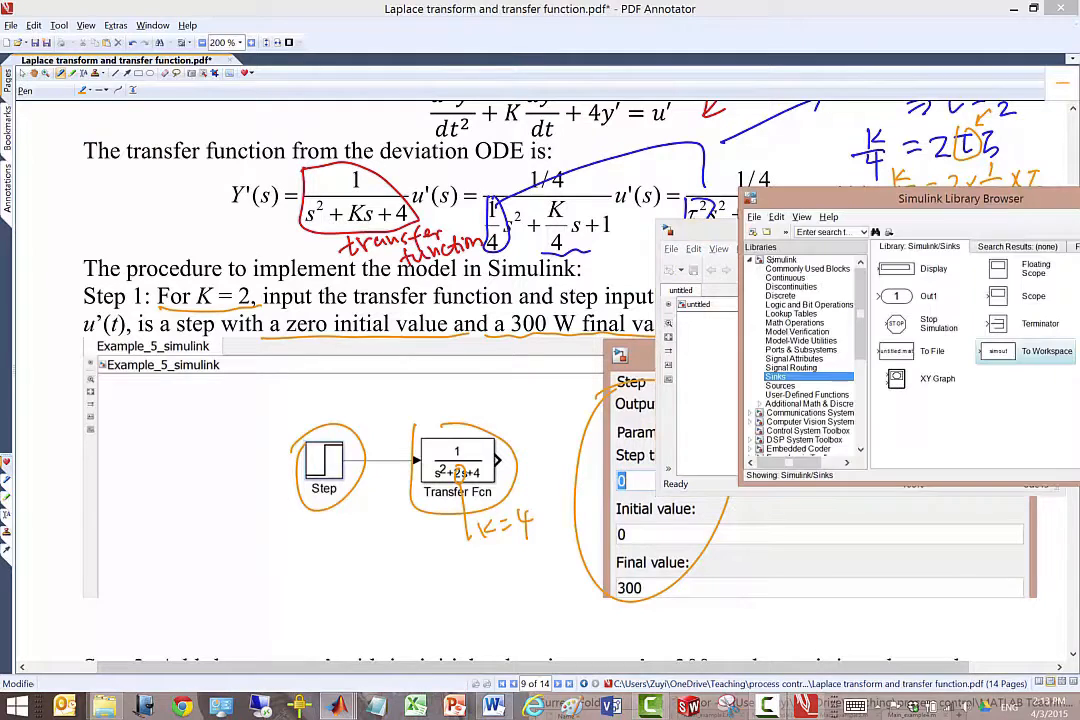
pyautogui.click(786, 277)
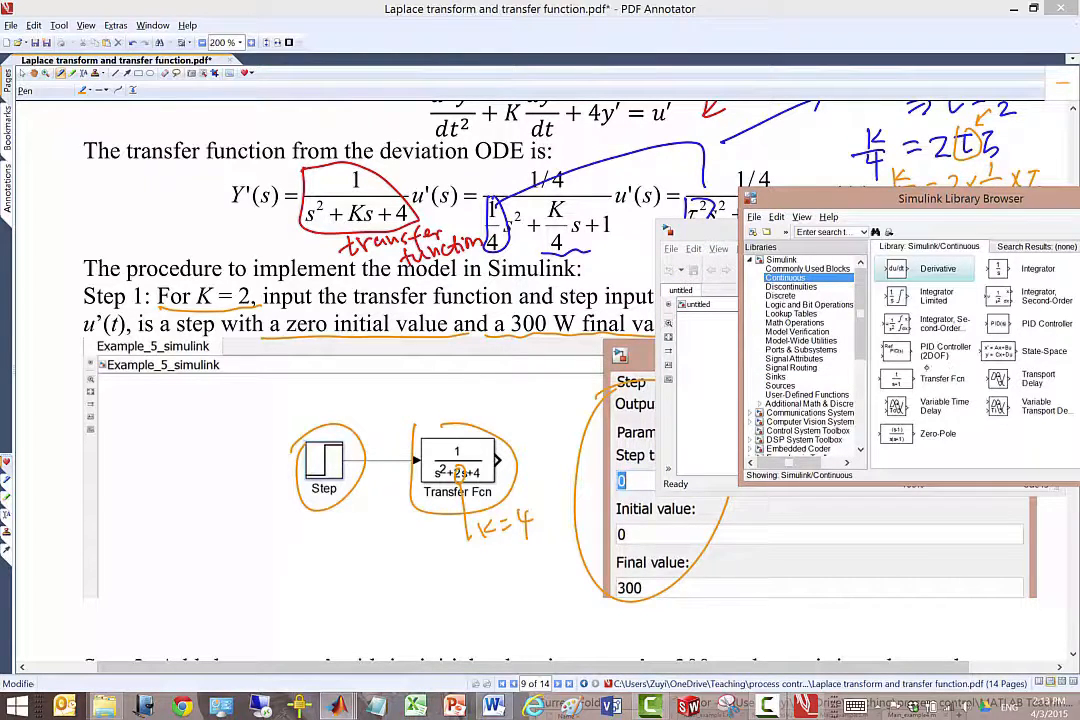
pyautogui.click(907, 380)
pyautogui.moveTo(906, 381); pyautogui.dragTo(782, 351)
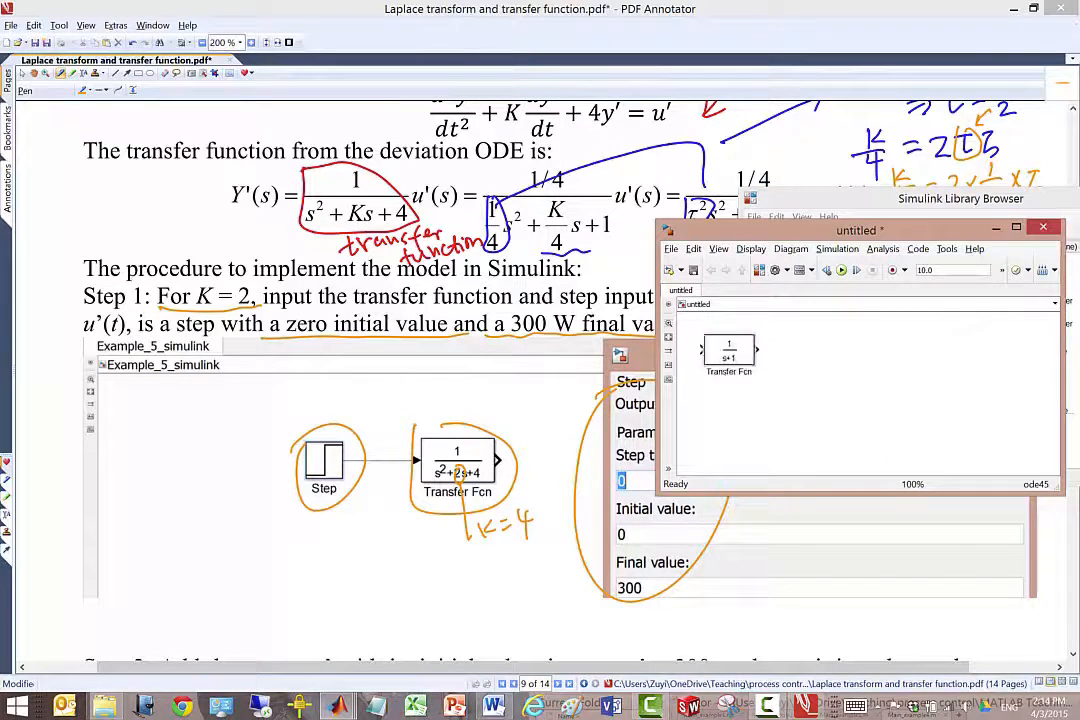
pyautogui.scroll(4, 800, 372)
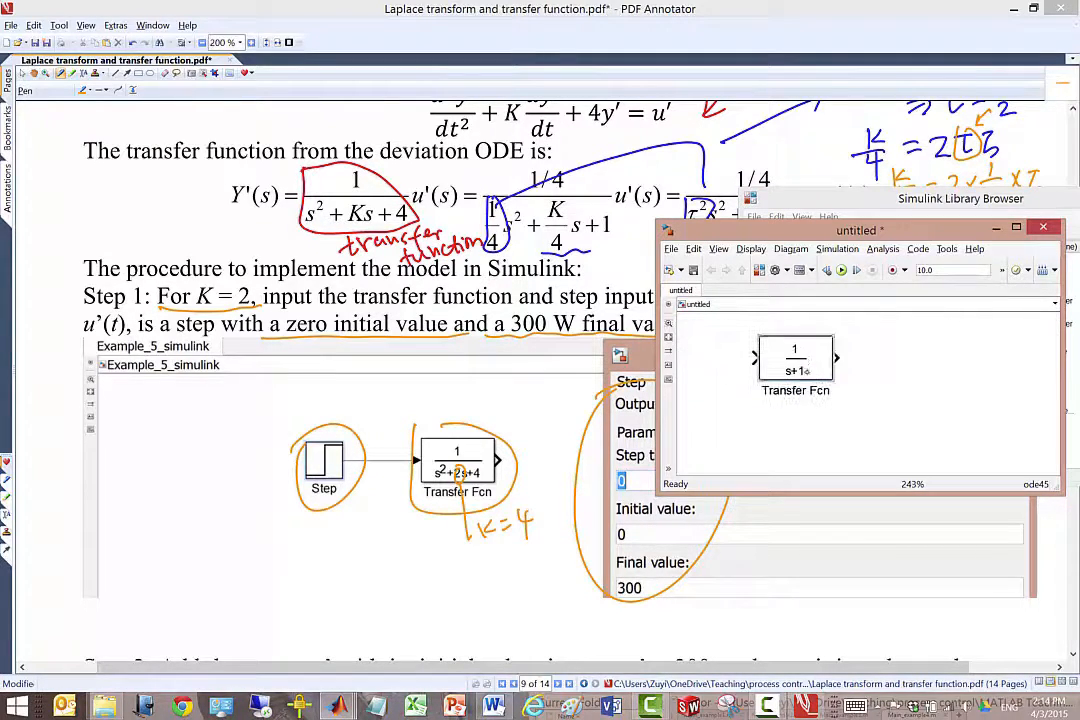
# Enlarge the untitled model window and reposition the Transfer Fcn block on its canvas.
pyautogui.click(556, 418)
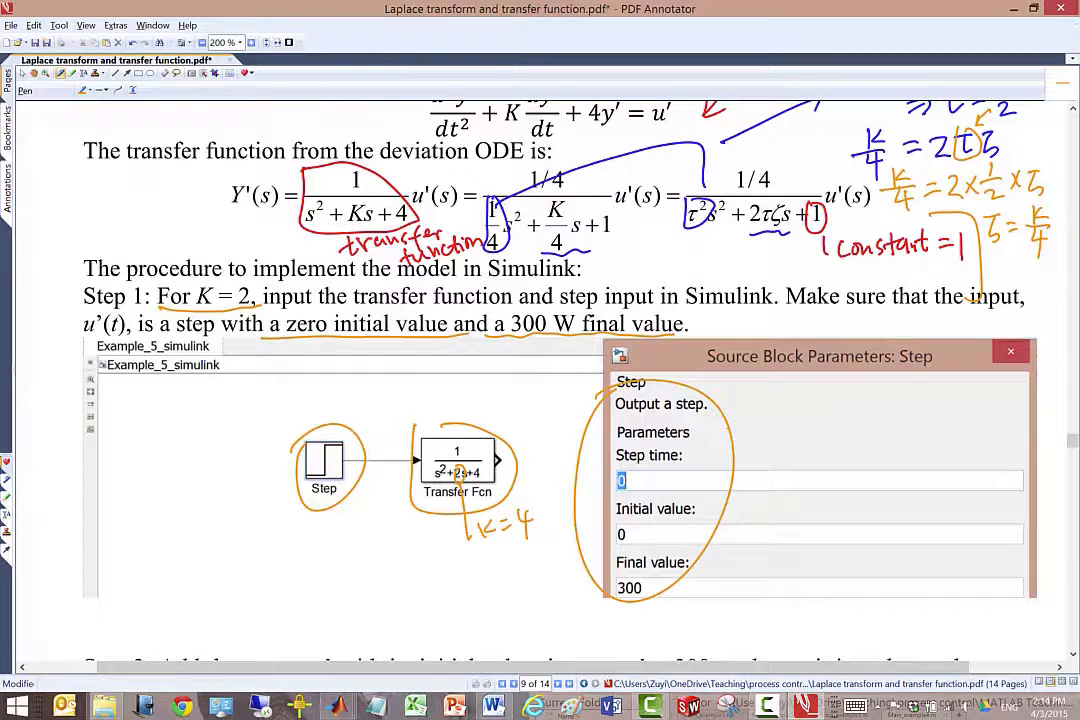
pyautogui.hotkey('alt', 'Tab')
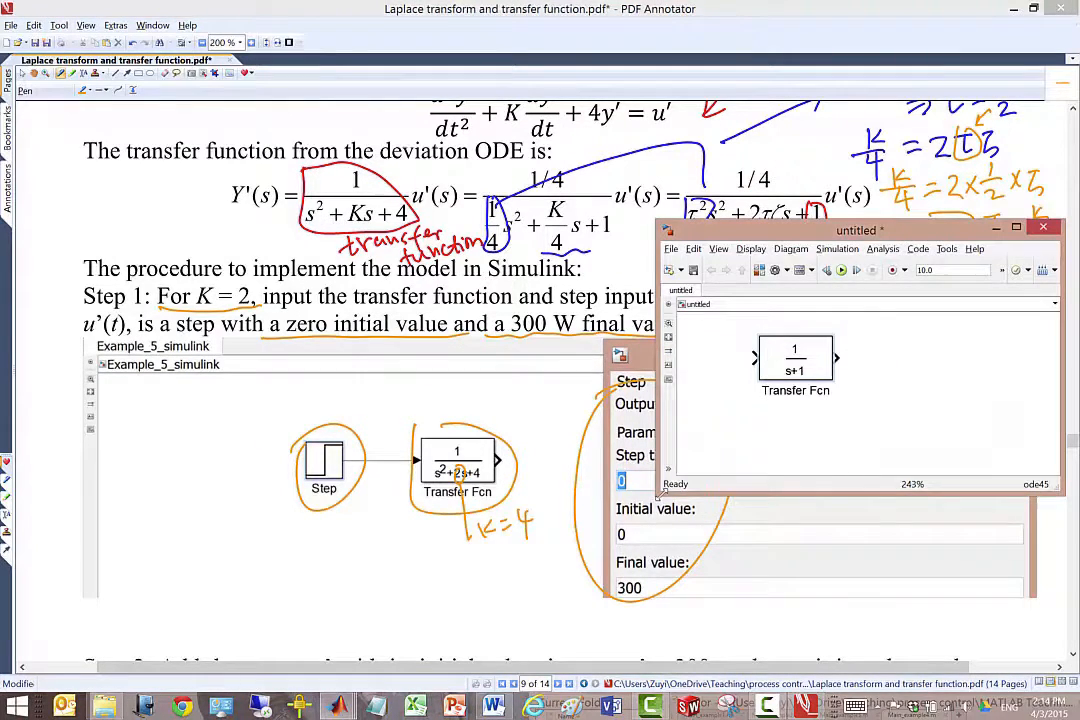
pyautogui.moveTo(658, 497); pyautogui.dragTo(557, 628)
pyautogui.moveTo(699, 368); pyautogui.dragTo(750, 412)
# Set the Transfer Fcn block's numerator coefficients to [1] and denominator coefficients to [1 2 4].
pyautogui.doubleClick(750, 412)
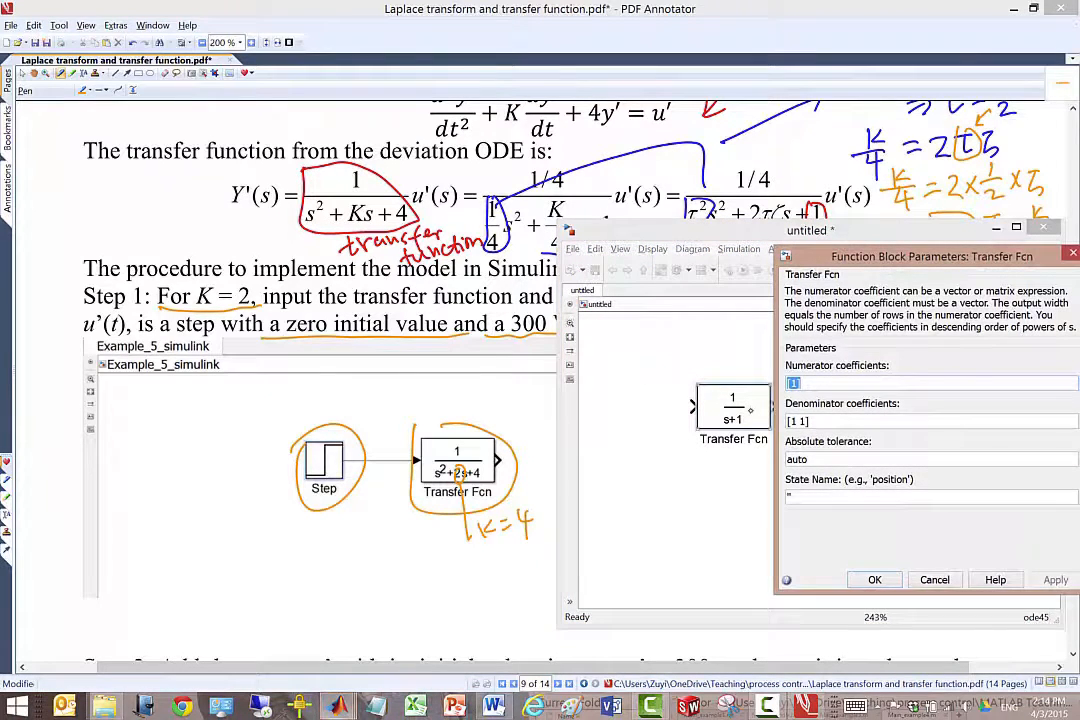
pyautogui.write('[1]')
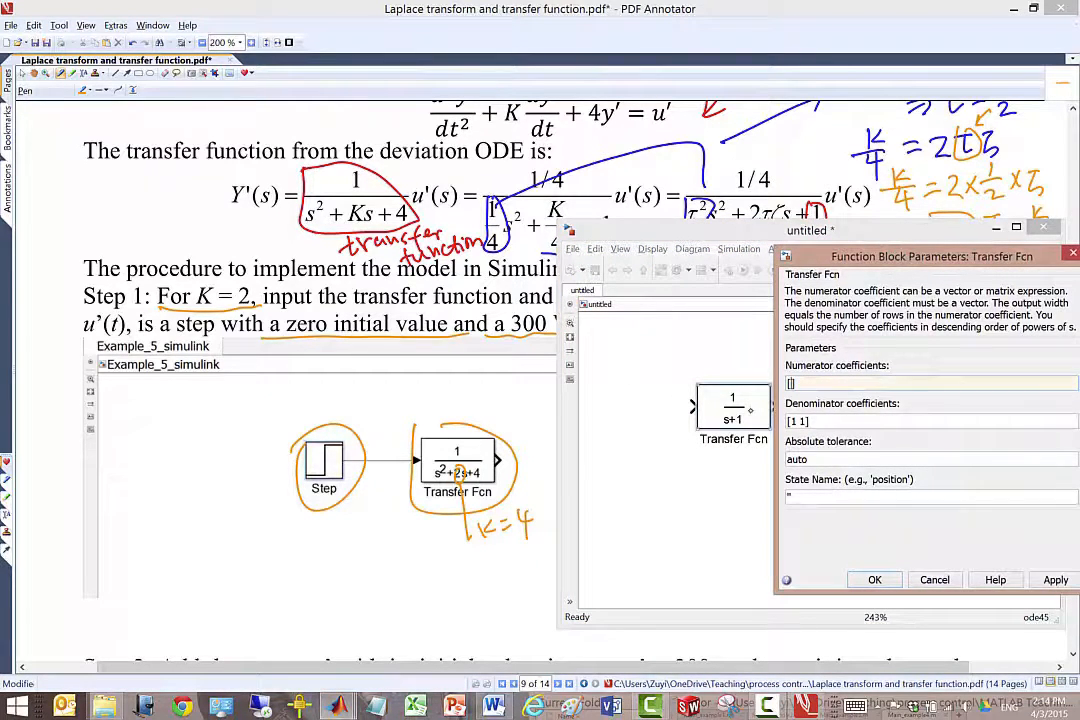
pyautogui.moveTo(787, 421); pyautogui.dragTo(818, 420)
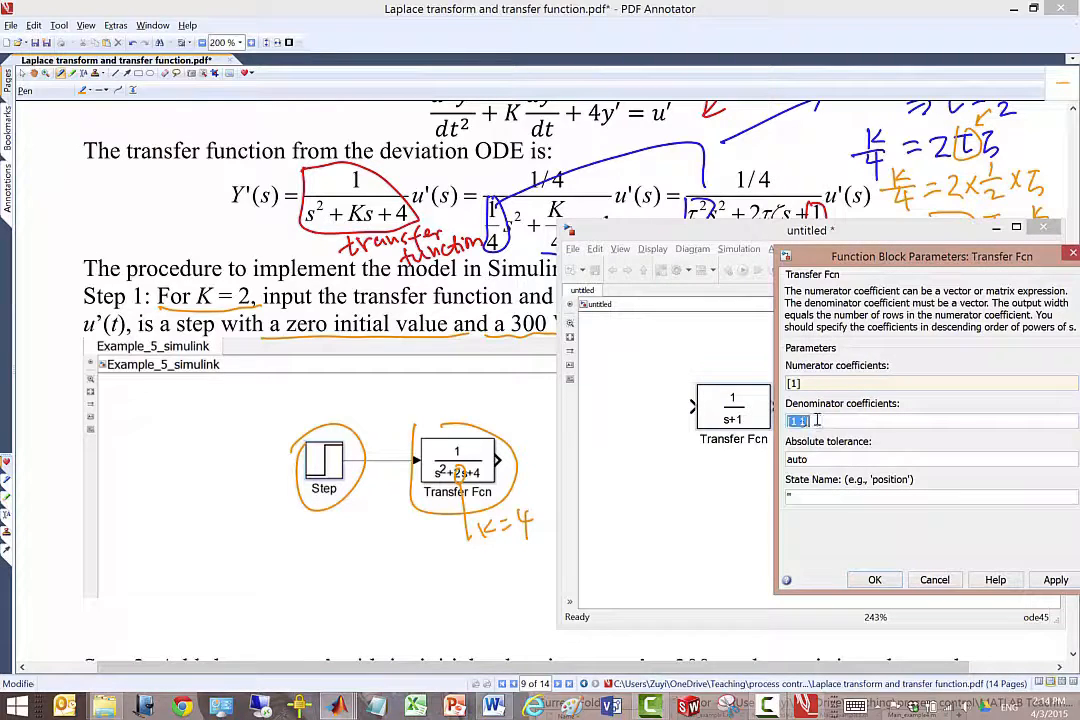
pyautogui.click(823, 420)
pyautogui.write('2')
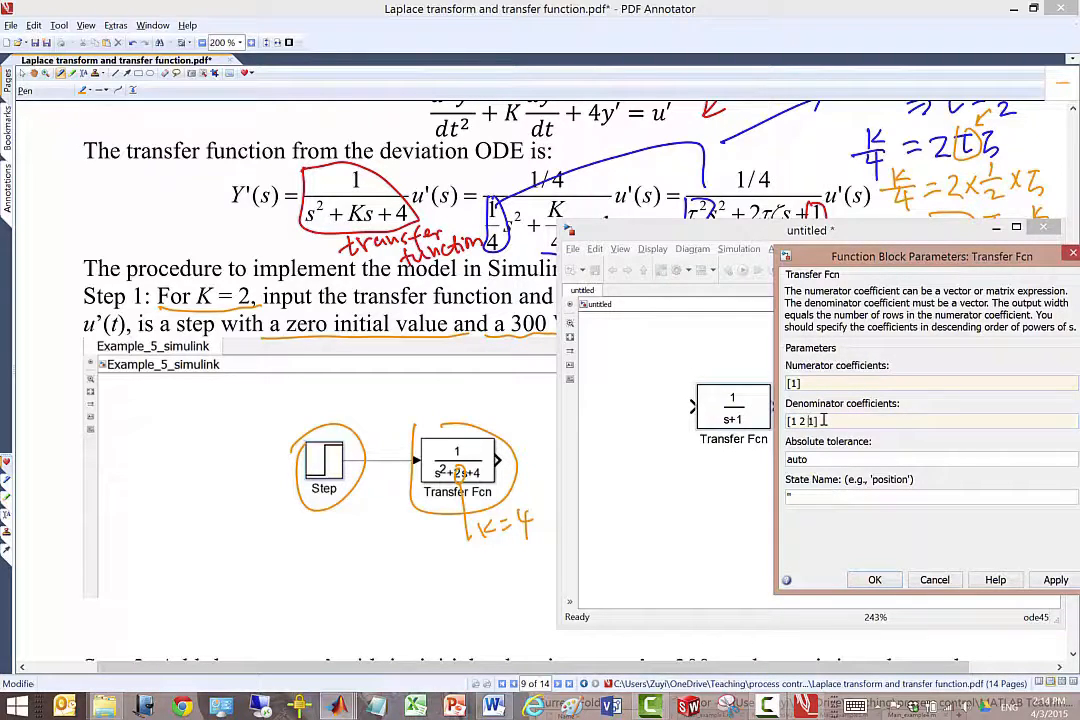
pyautogui.press('Delete')
pyautogui.write('4')
pyautogui.press('Return')
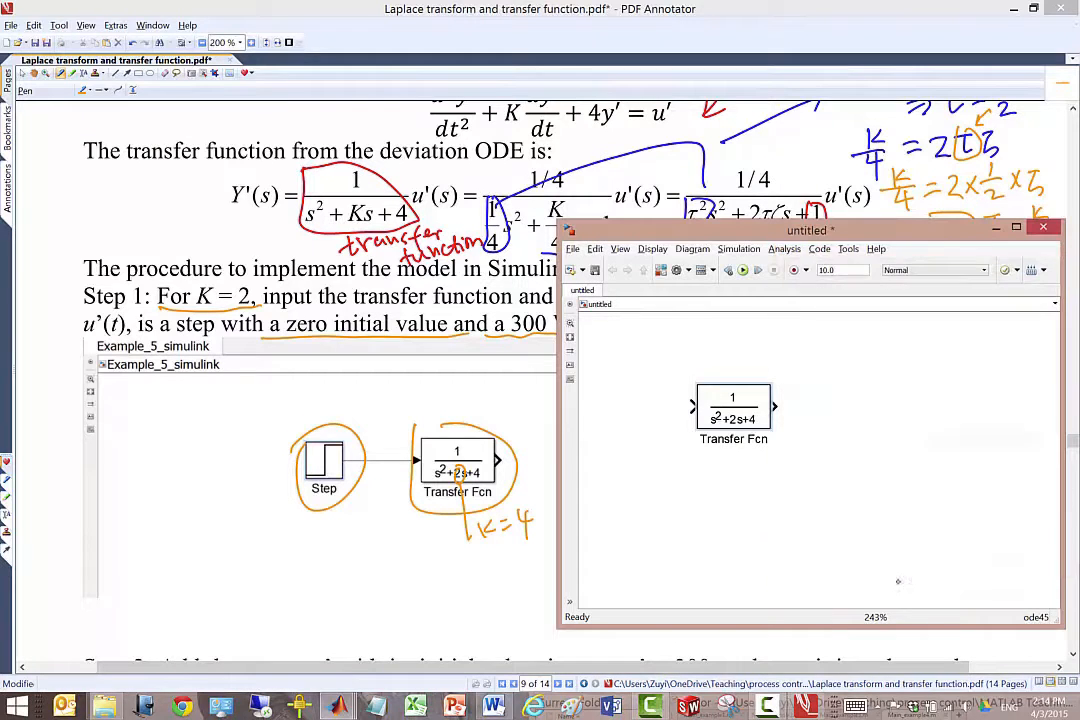
# Move the Transfer Fcn block toward the canvas centre and add a Step block from the Sources library before it.
pyautogui.moveTo(798, 421); pyautogui.dragTo(788, 422)
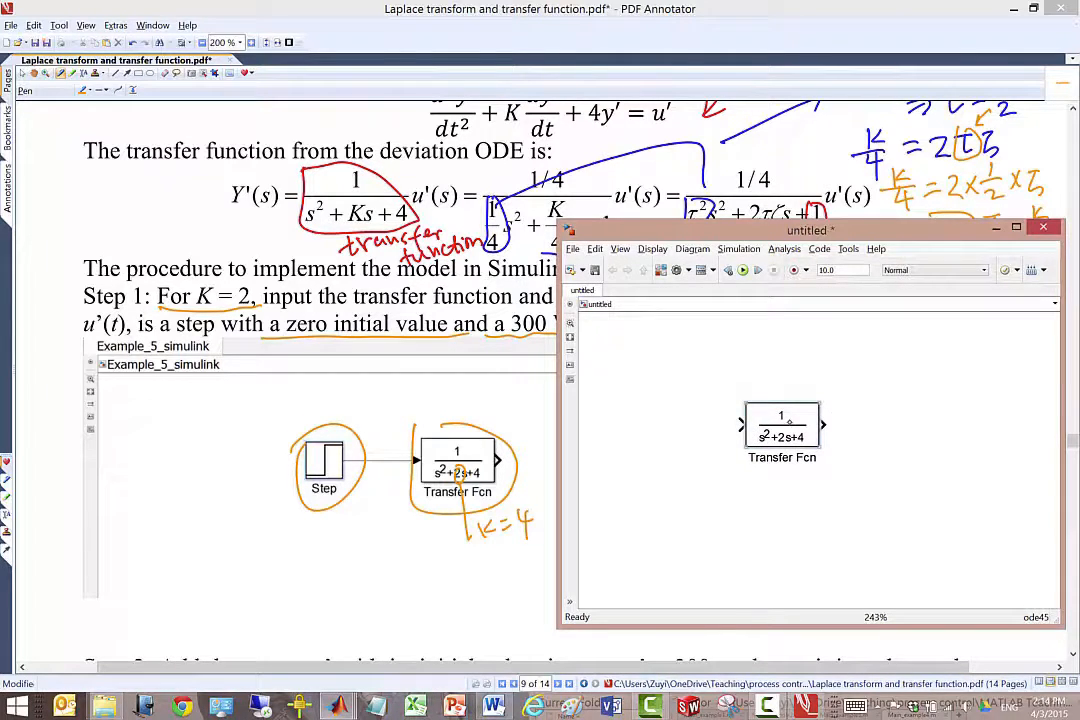
pyautogui.click(661, 270)
pyautogui.click(785, 377)
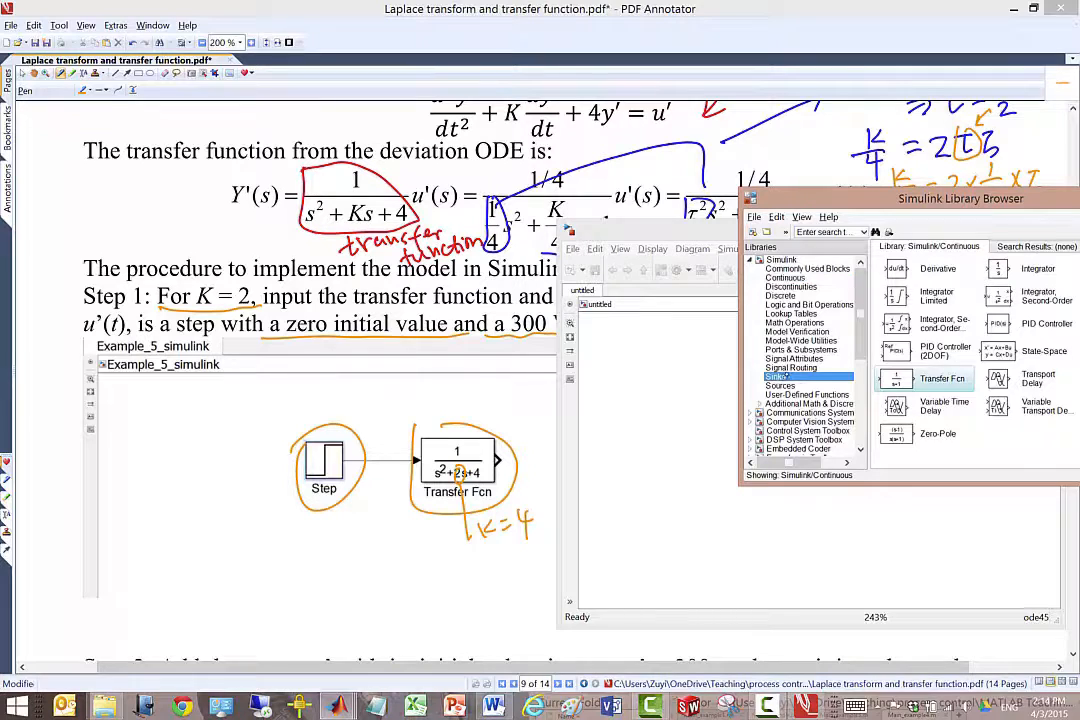
pyautogui.click(783, 386)
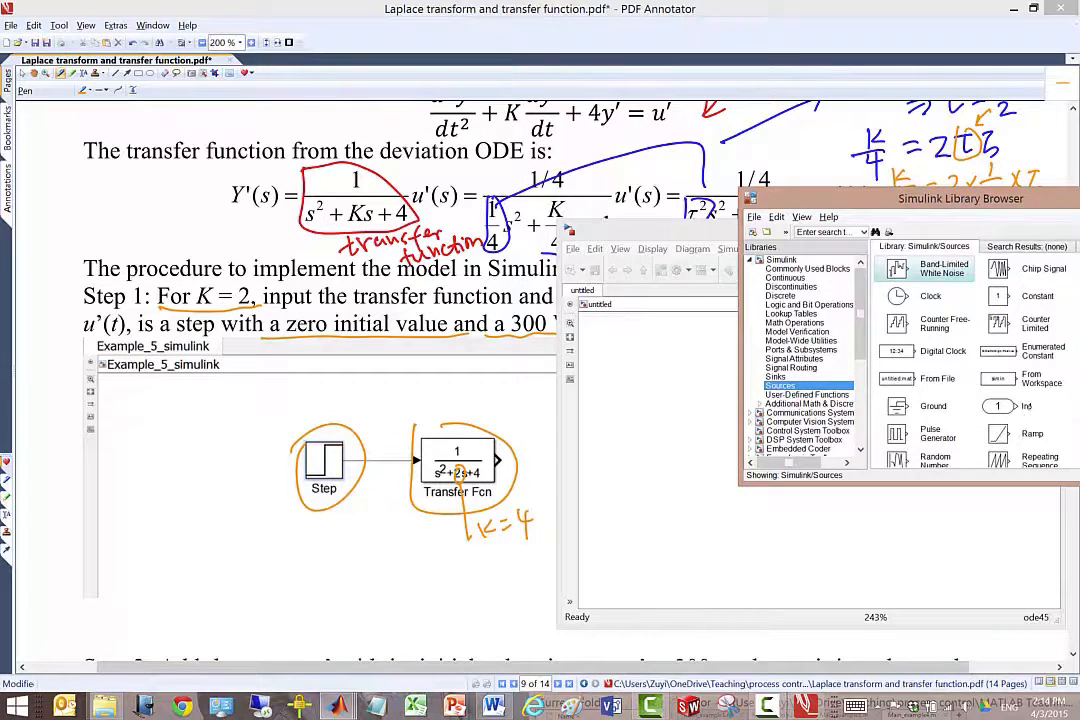
pyautogui.moveTo(814, 192); pyautogui.dragTo(767, 137)
pyautogui.click(645, 272)
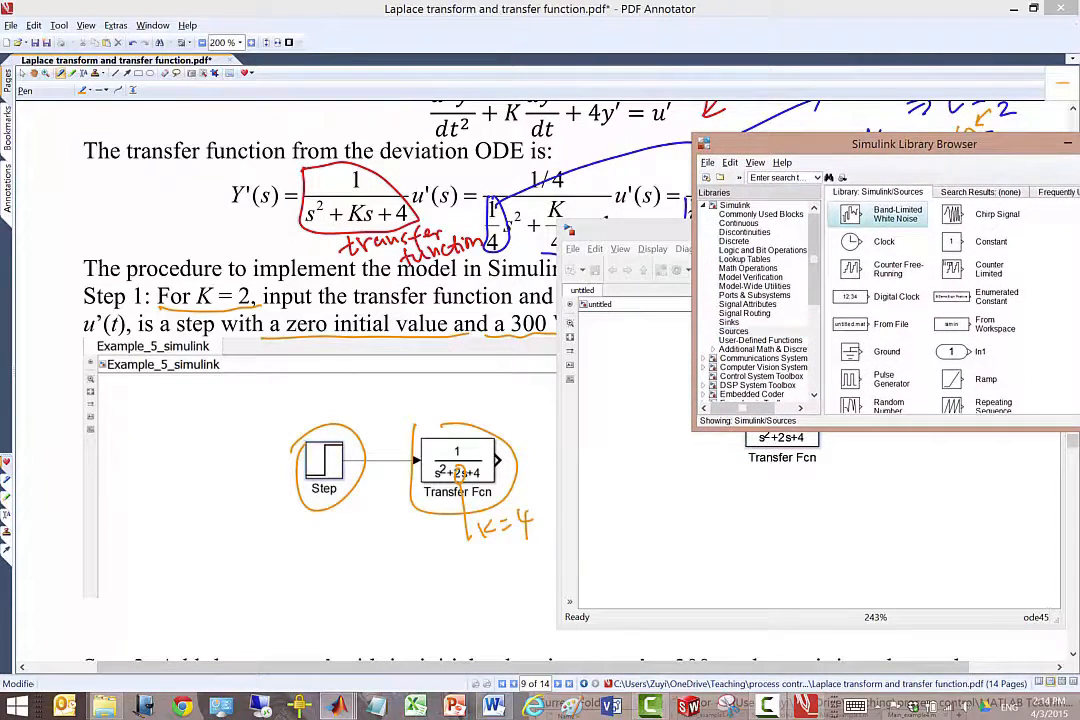
pyautogui.moveTo(818, 143); pyautogui.dragTo(706, 159)
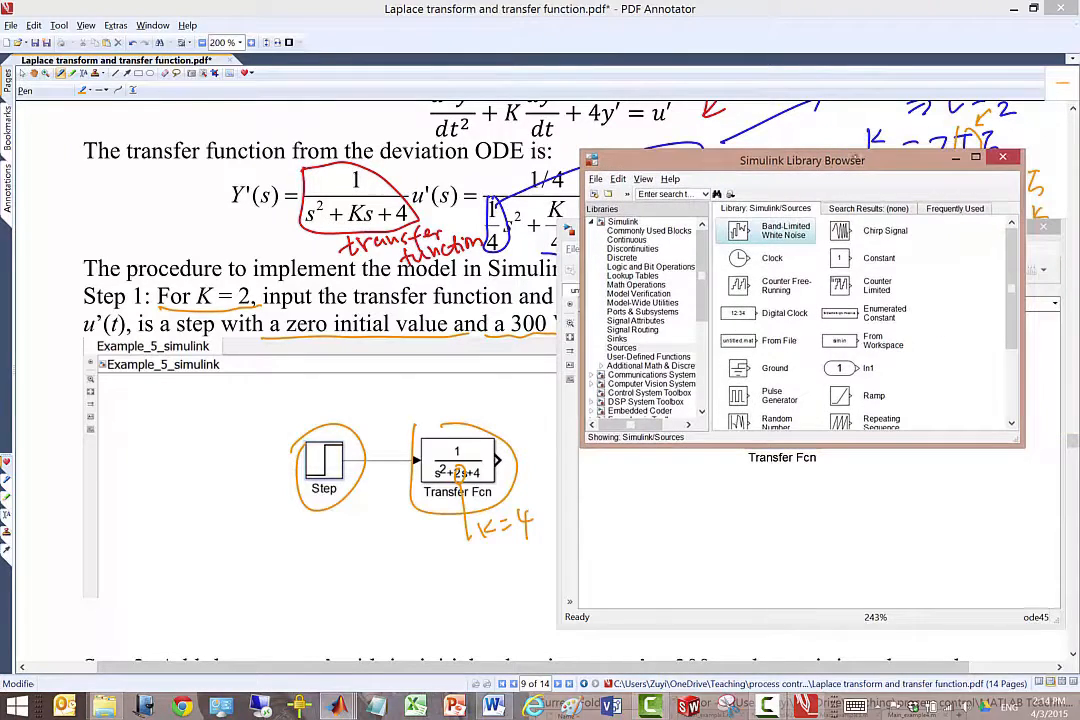
pyautogui.scroll(-4, 1013, 282)
pyautogui.moveTo(800, 160); pyautogui.dragTo(1005, 184)
pyautogui.moveTo(1044, 410); pyautogui.dragTo(645, 425)
# Set the Step block's step time to 0 and its final value to 300.
pyautogui.doubleClick(645, 425)
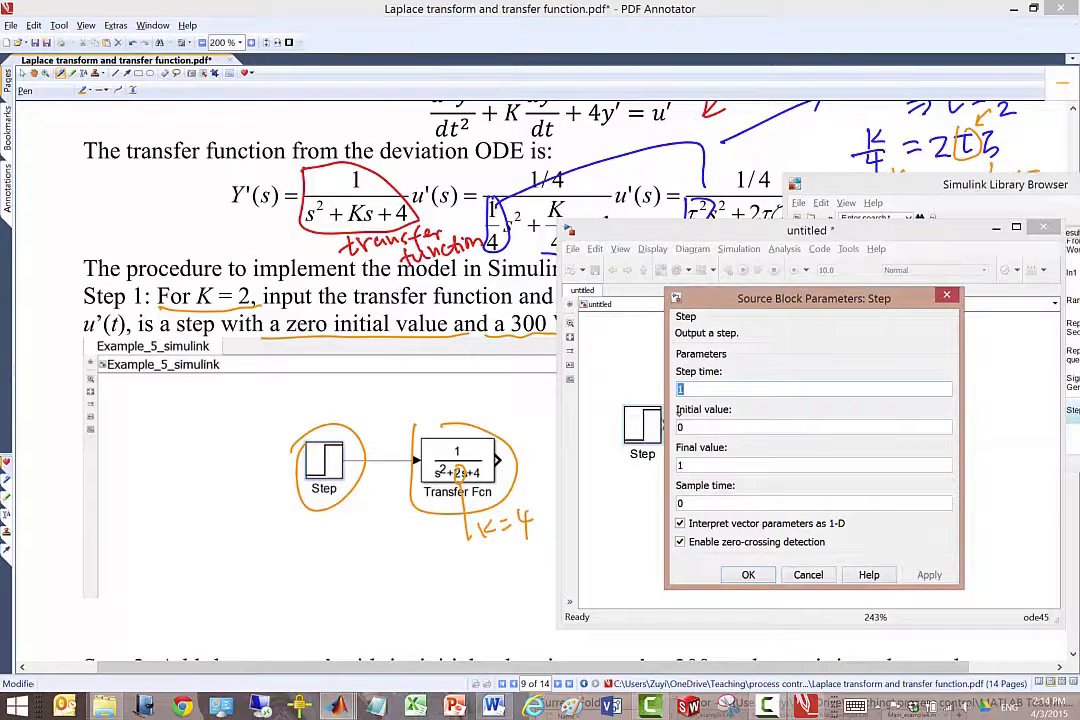
pyautogui.write('0')
pyautogui.press('Tab')
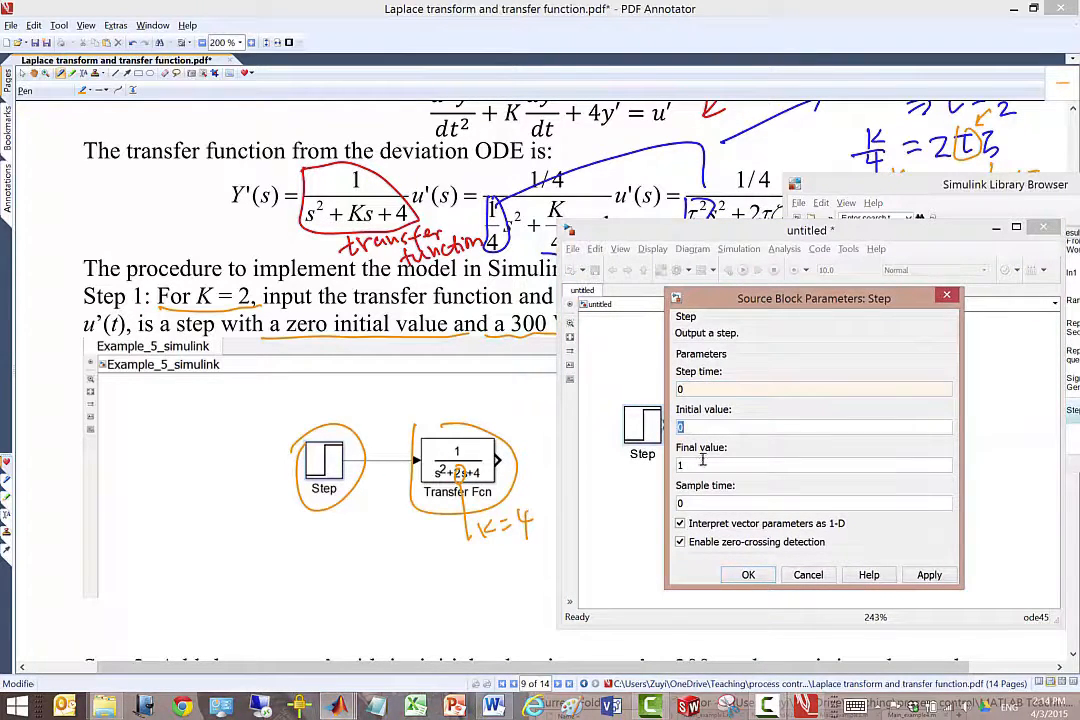
pyautogui.press('Tab')
pyautogui.write('300')
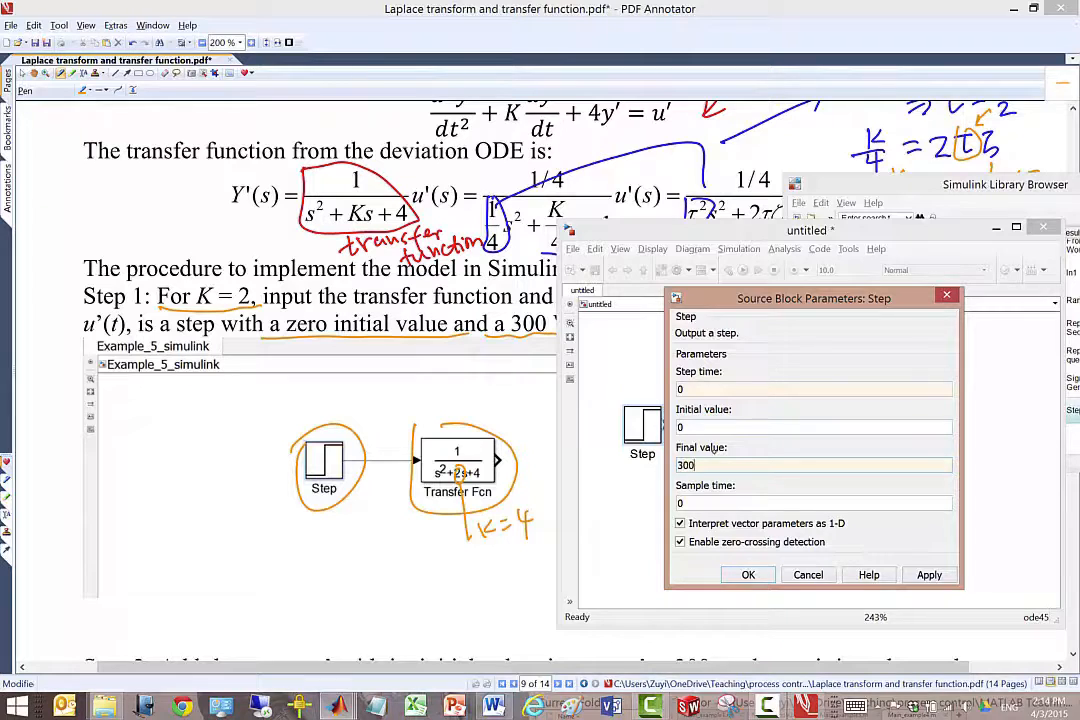
pyautogui.press('Return')
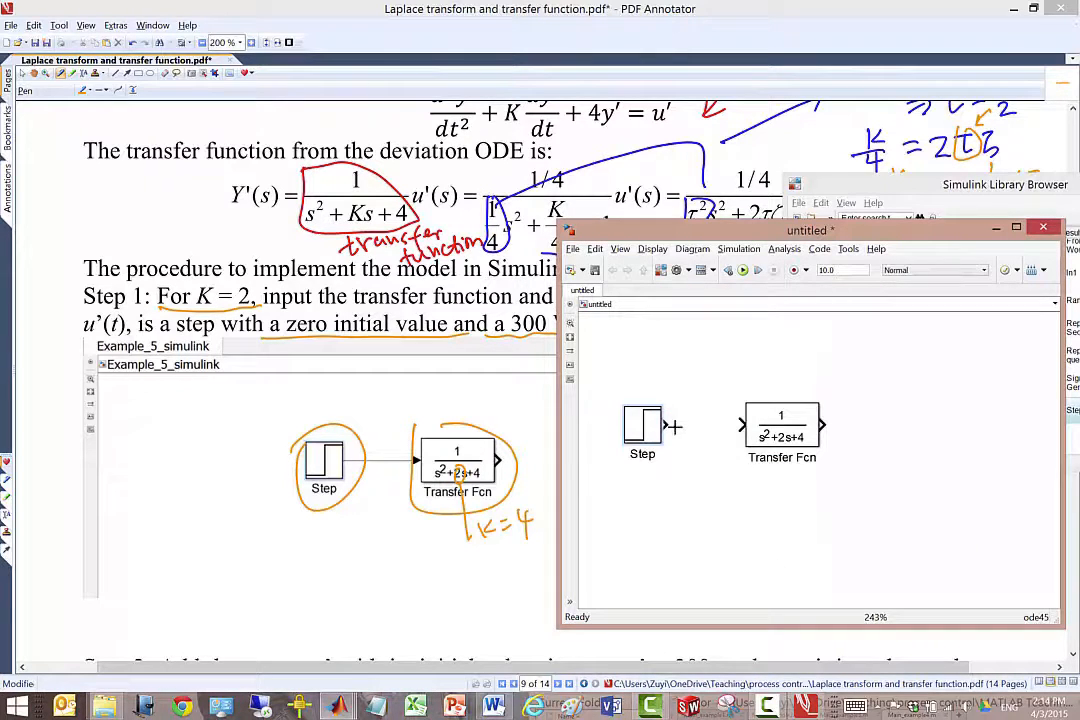
# Connect the Step block's output to the Transfer Fcn input, then return to the PDF document in PDF Annotator.
pyautogui.moveTo(664, 425); pyautogui.dragTo(743, 424)
pyautogui.moveTo(804, 230); pyautogui.dragTo(856, 296)
pyautogui.click(571, 65)
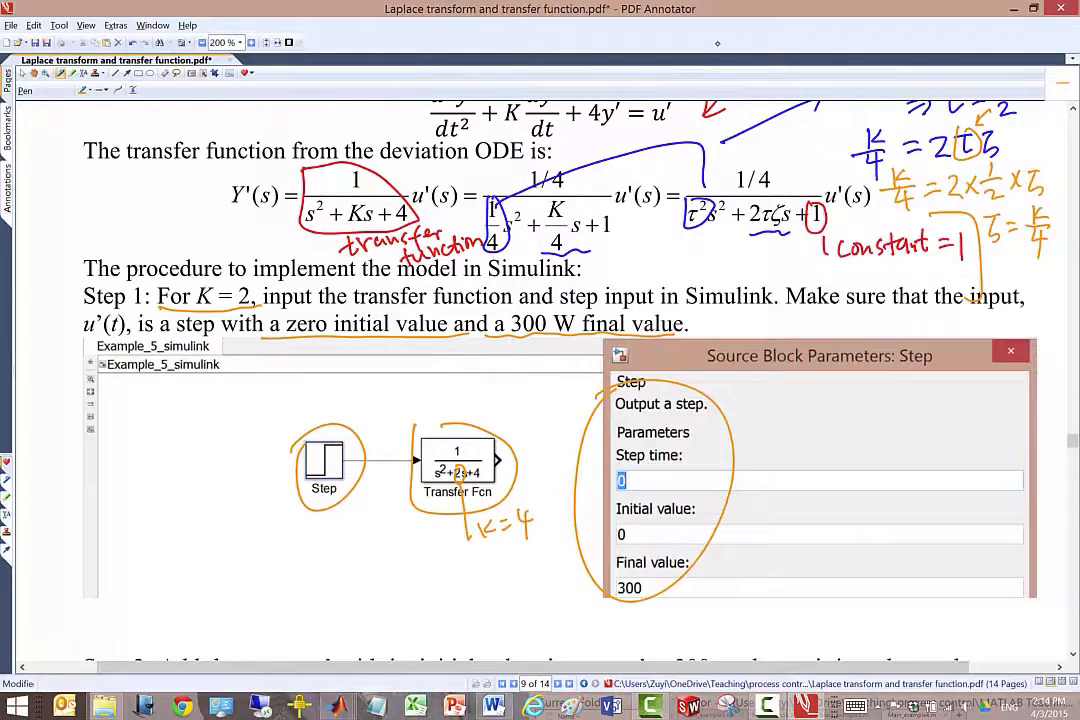
# Go to the complete block diagram on page 10 and underline its Transfer Fcn label in red.
pyautogui.moveTo(1072, 440); pyautogui.dragTo(1072, 459)
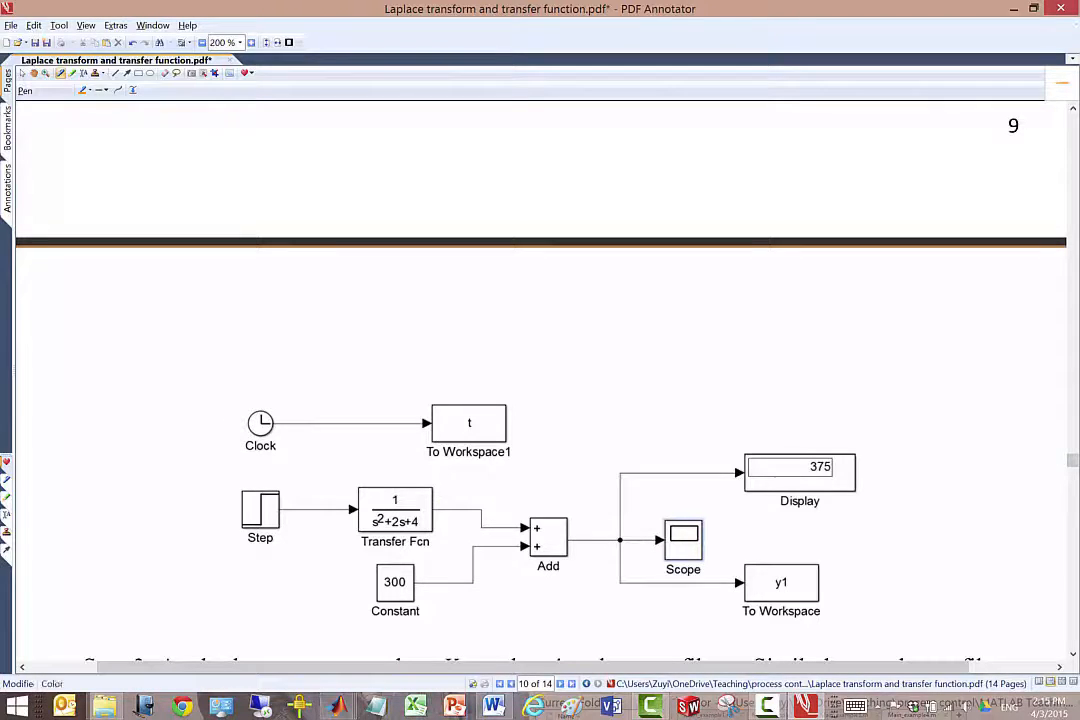
pyautogui.click(88, 90)
pyautogui.click(87, 121)
pyautogui.moveTo(353, 545); pyautogui.dragTo(437, 540)
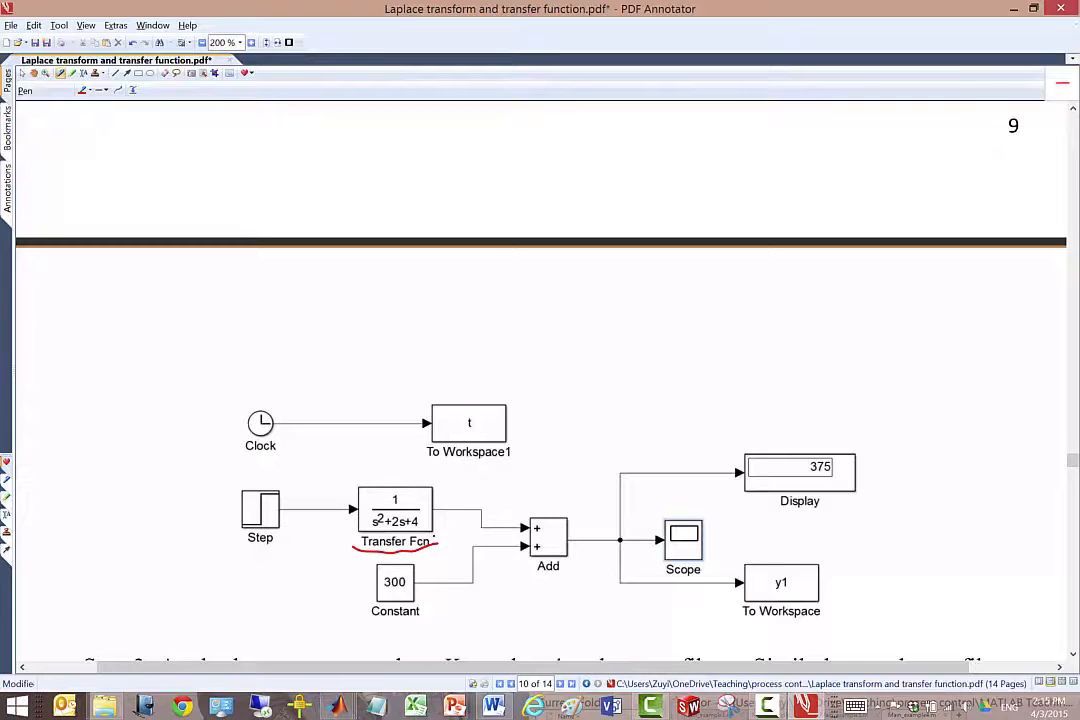
# Label the pictured diagram's Transfer Fcn output y', its Constant output ȳ and its Add output y in red.
pyautogui.click(1074, 160)
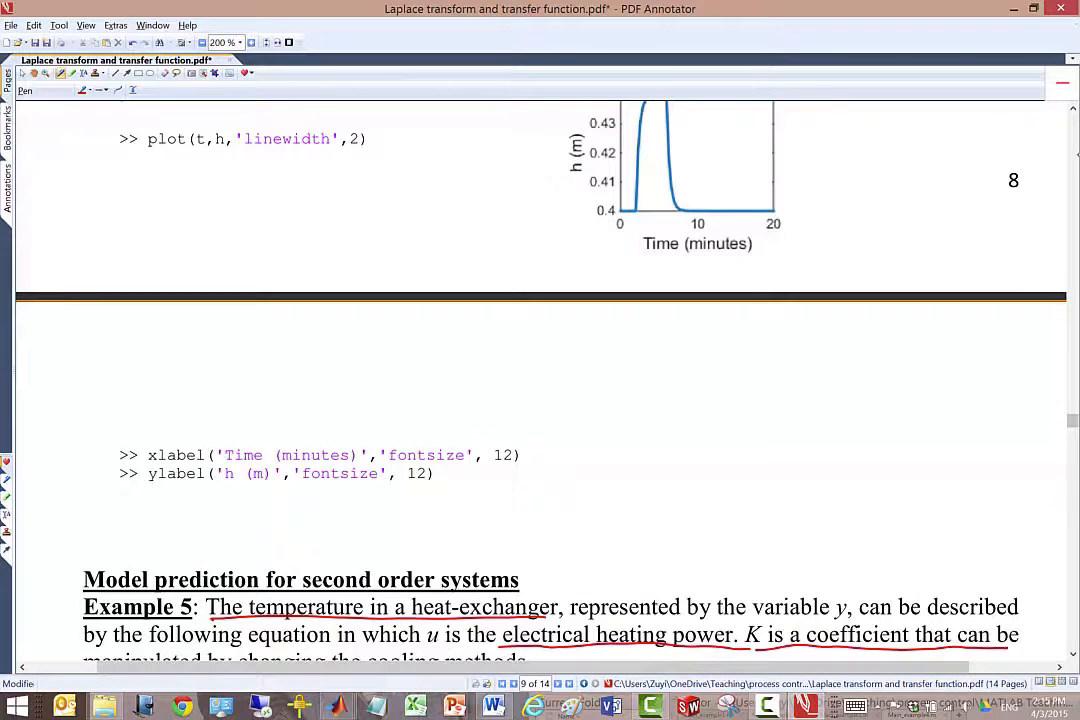
pyautogui.scroll(-5, 540, 380)
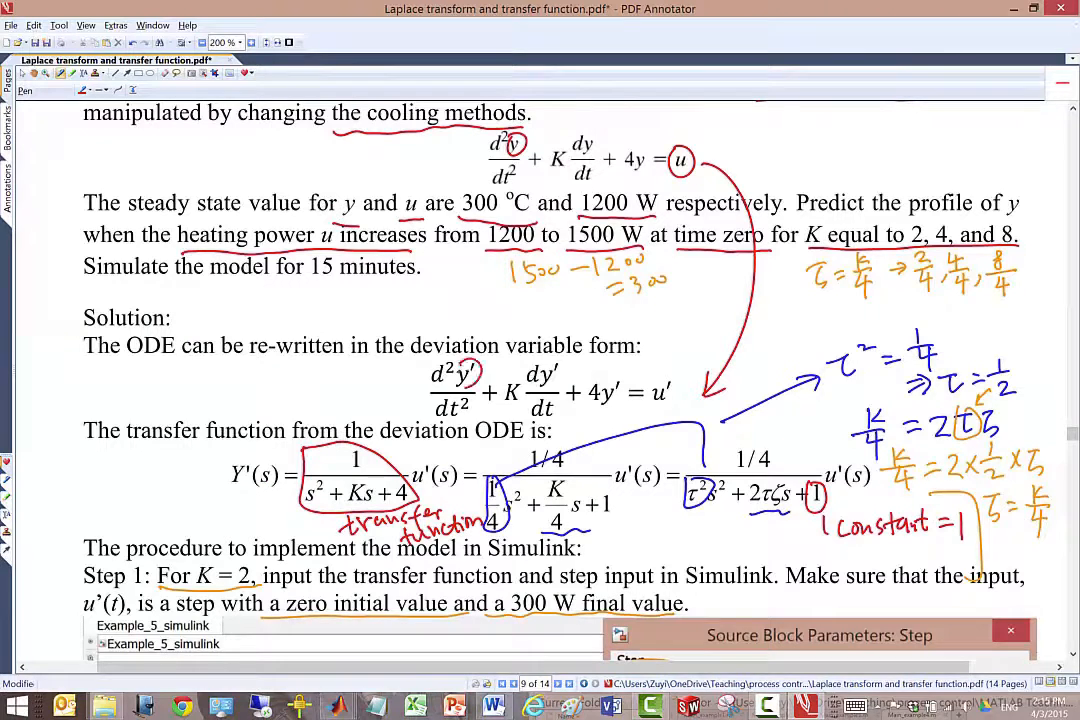
pyautogui.moveTo(472, 362); pyautogui.dragTo(479, 364)
pyautogui.scroll(-5, 540, 380)
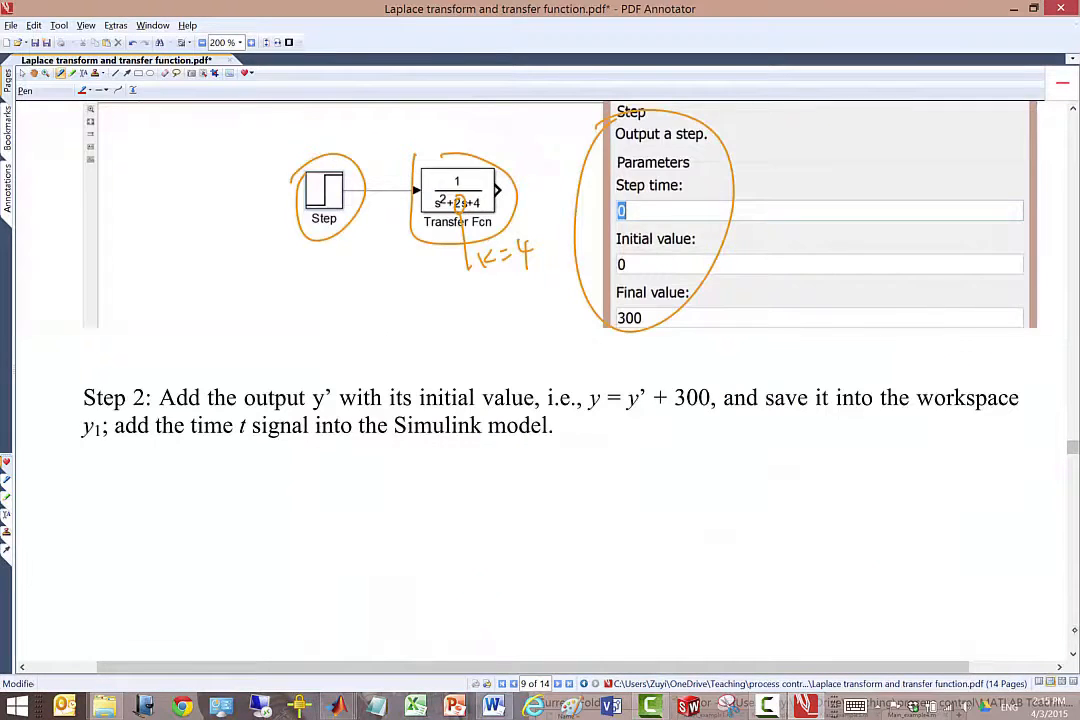
pyautogui.scroll(-5, 540, 380)
pyautogui.moveTo(449, 486); pyautogui.dragTo(455, 511)
pyautogui.moveTo(467, 477); pyautogui.dragTo(465, 485)
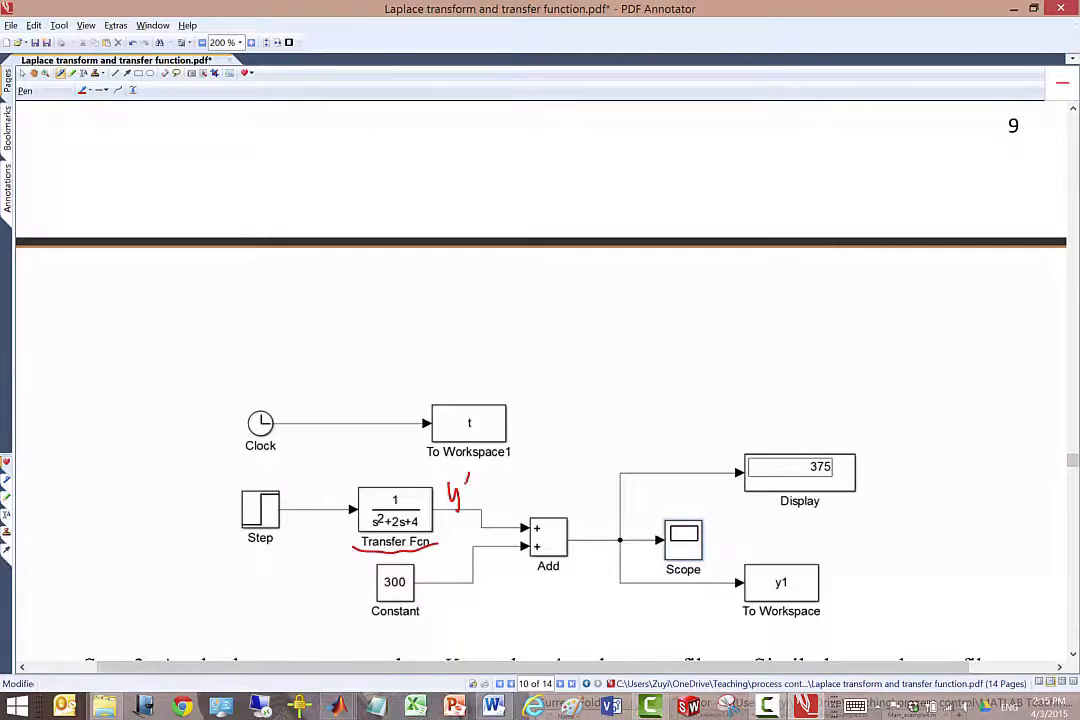
pyautogui.moveTo(441, 568)
pyautogui.mouseDown()
pyautogui.moveTo(447, 590)
pyautogui.moveTo(453, 557)
pyautogui.mouseUp()
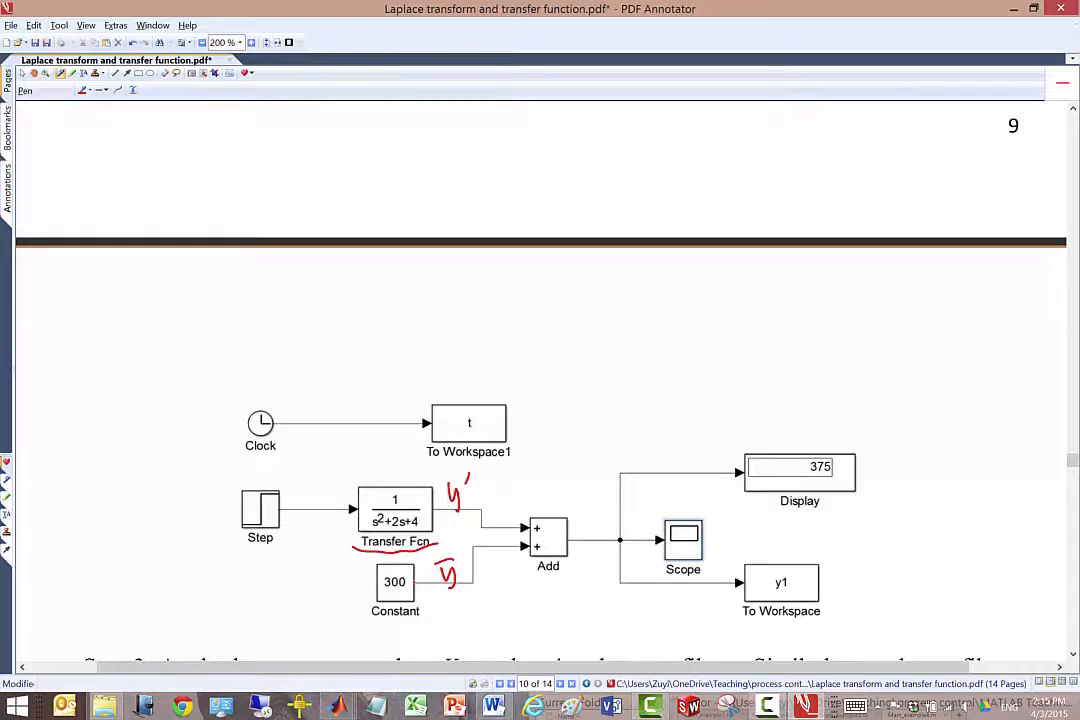
pyautogui.moveTo(591, 520); pyautogui.dragTo(596, 546)
# Switch to the untitled Simulink model and add a Constant block from the Sources library below the Transfer Fcn block.
pyautogui.hotkey('alt', 'Tab')
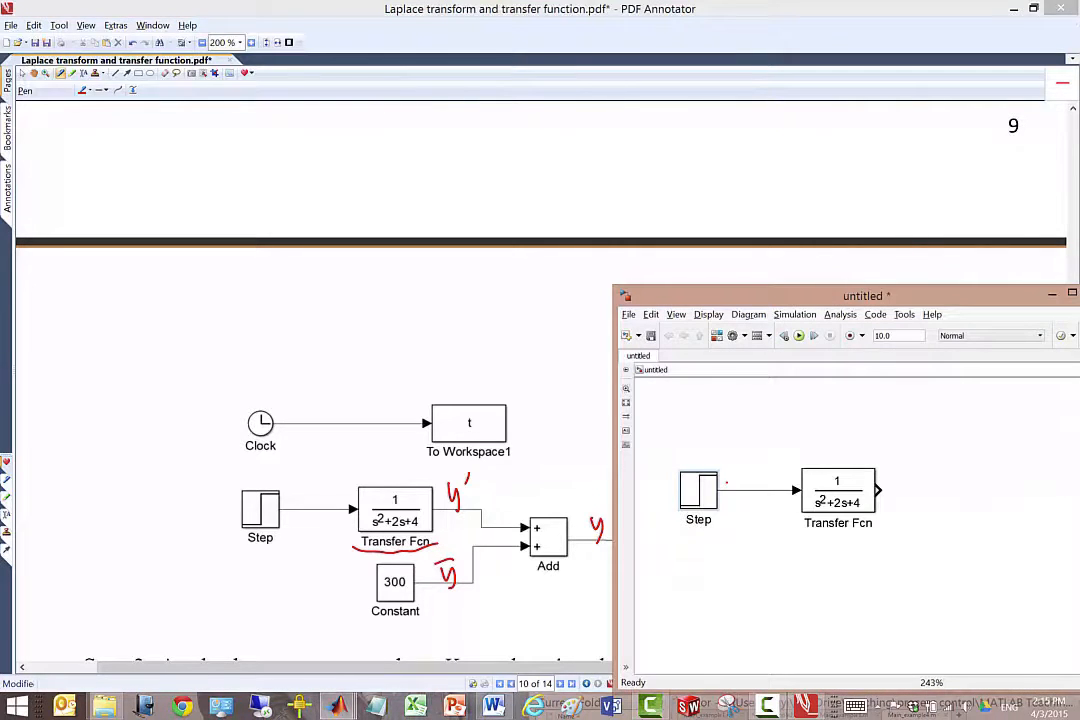
pyautogui.click(717, 336)
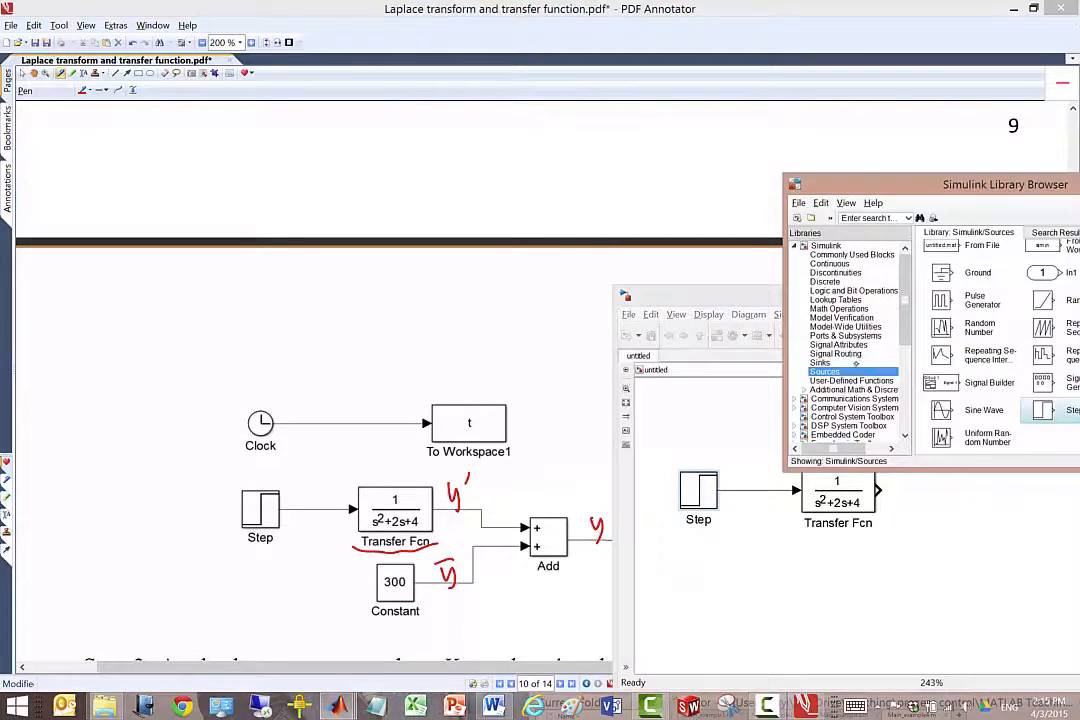
pyautogui.moveTo(969, 188); pyautogui.dragTo(851, 140)
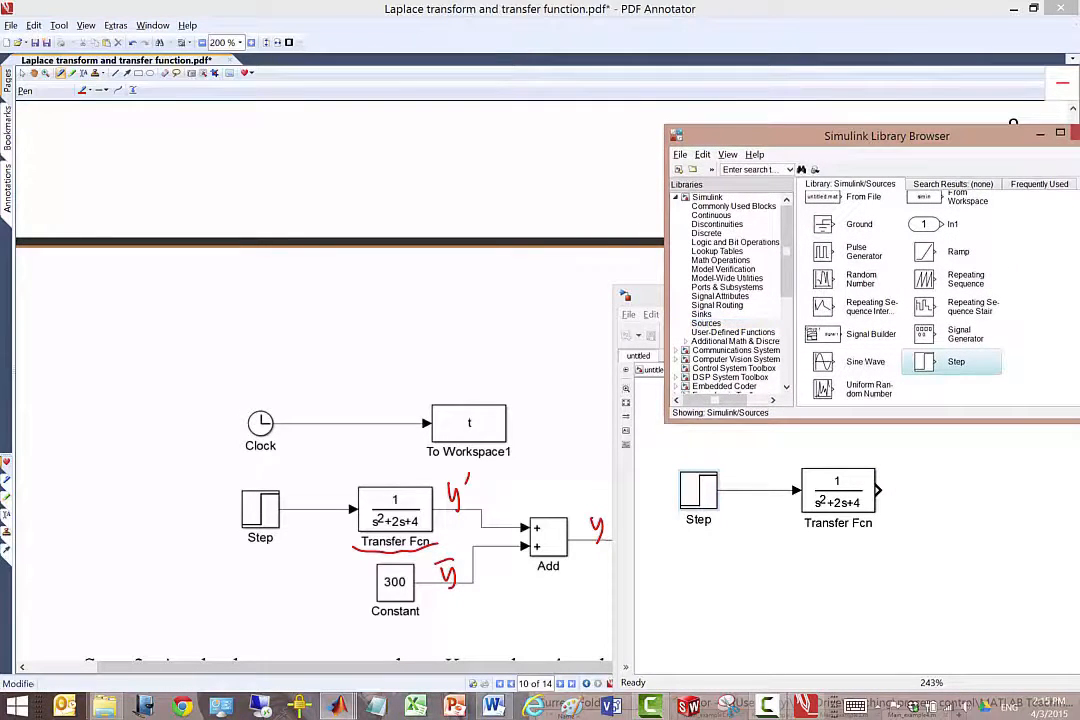
pyautogui.moveTo(851, 140); pyautogui.dragTo(716, 146)
pyautogui.moveTo(963, 325); pyautogui.dragTo(962, 252)
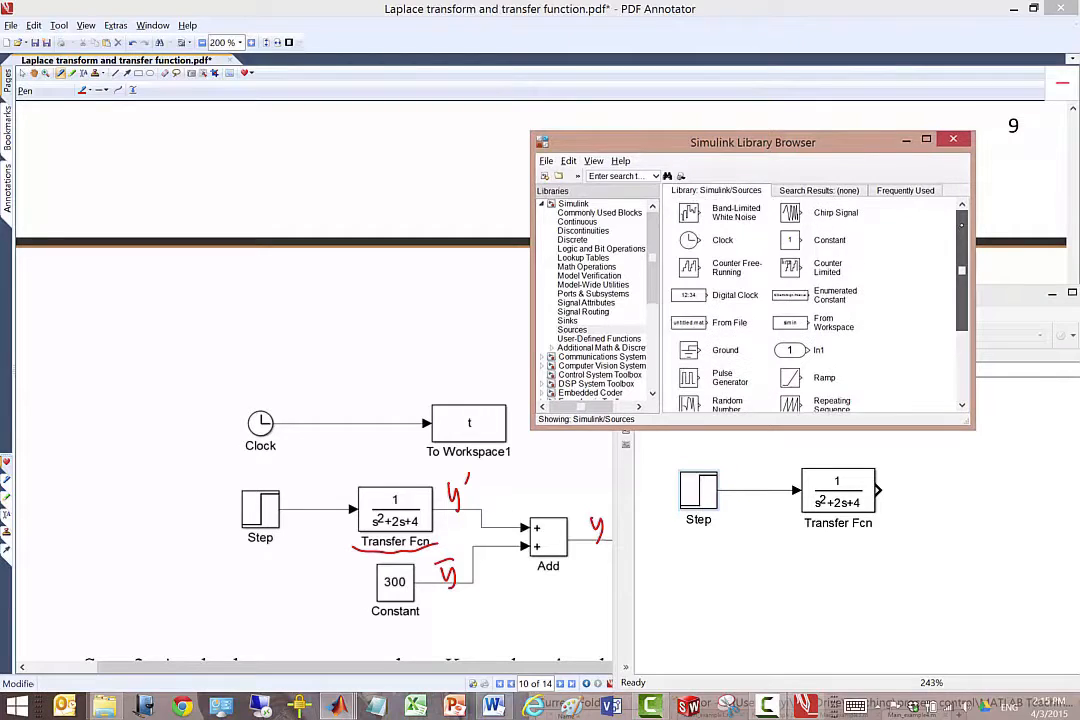
pyautogui.moveTo(797, 241); pyautogui.dragTo(826, 564)
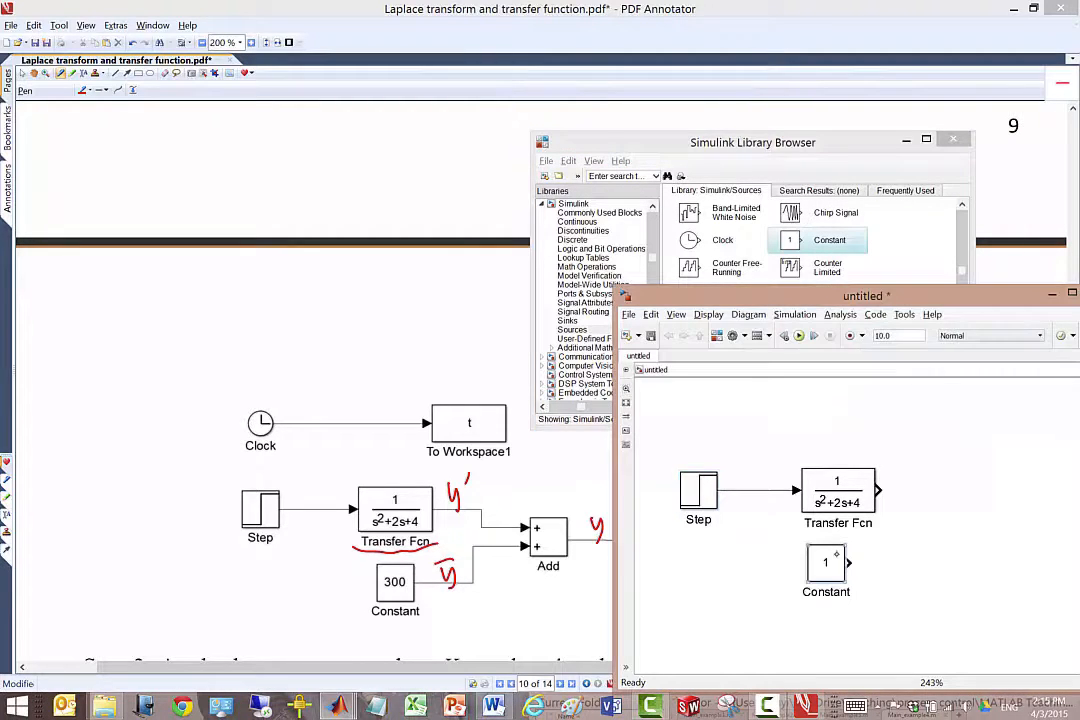
# Set the Constant block's value to 300.
pyautogui.doubleClick(825, 562)
pyautogui.moveTo(630, 452); pyautogui.dragTo(775, 350)
pyautogui.write('300')
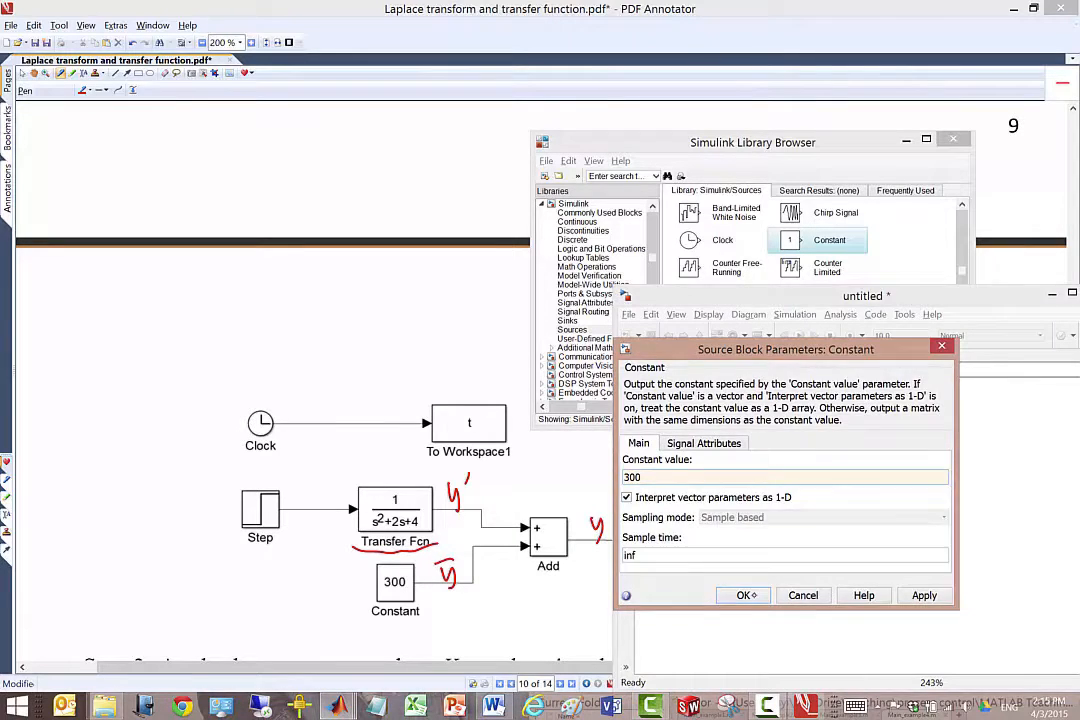
pyautogui.click(746, 595)
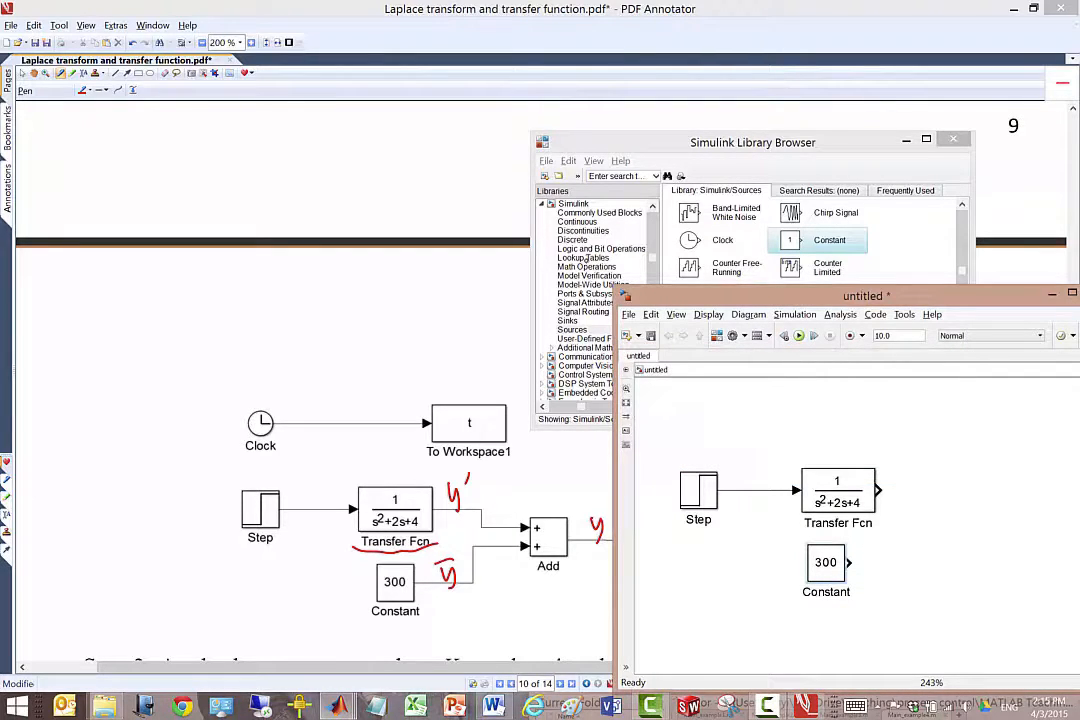
# Add an Add block from the Math Operations library and feed it with the Transfer Fcn and Constant outputs.
pyautogui.click(586, 257)
pyautogui.click(587, 266)
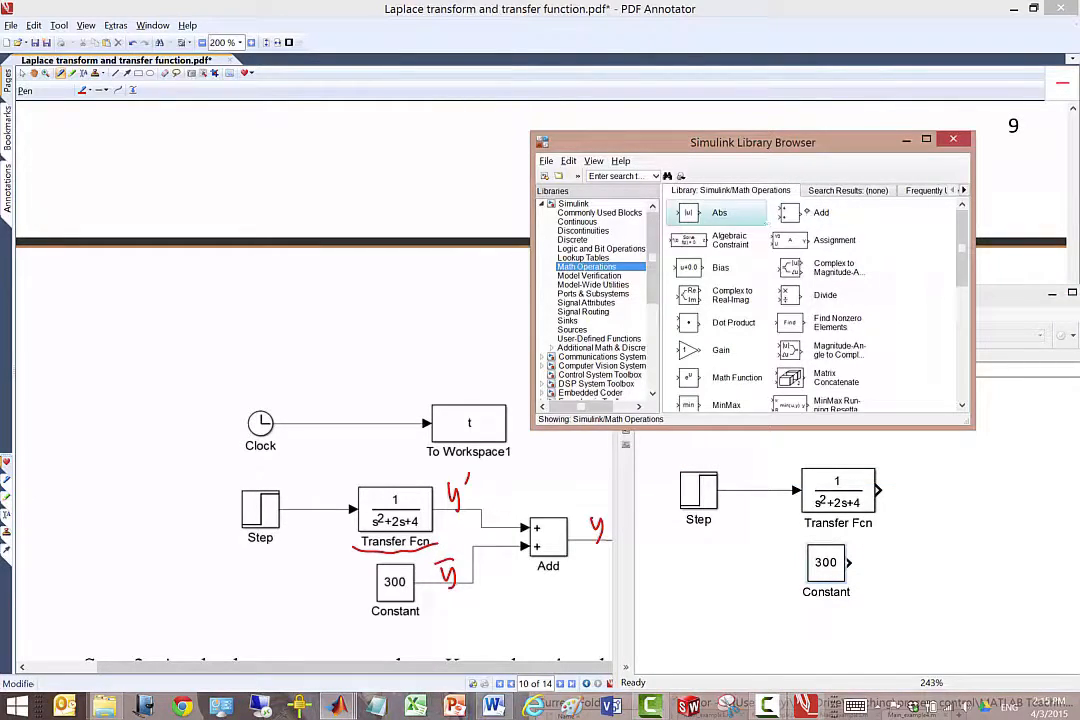
pyautogui.doubleClick(790, 212)
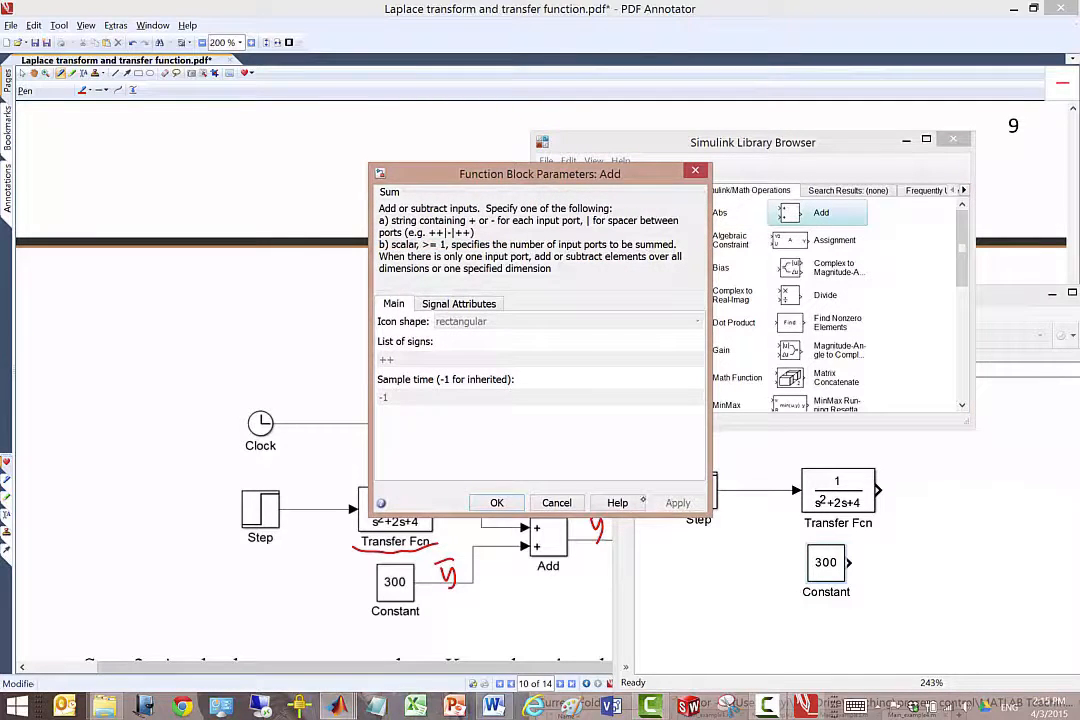
pyautogui.click(557, 502)
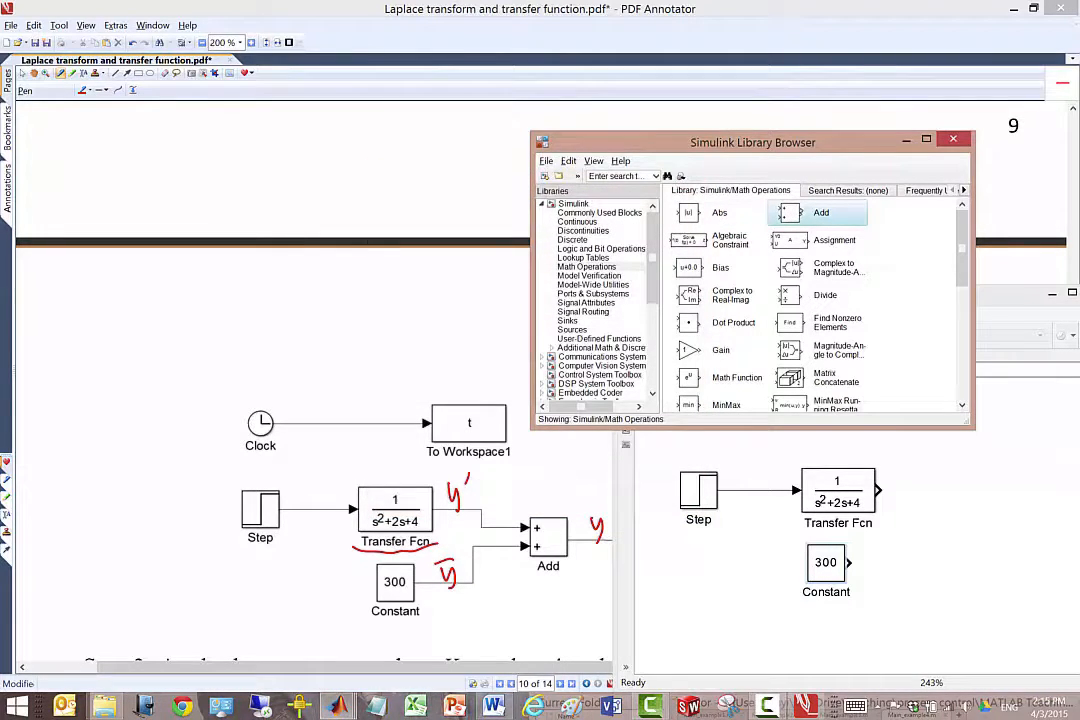
pyautogui.moveTo(790, 212); pyautogui.dragTo(923, 521)
pyautogui.moveTo(851, 563); pyautogui.dragTo(946, 500)
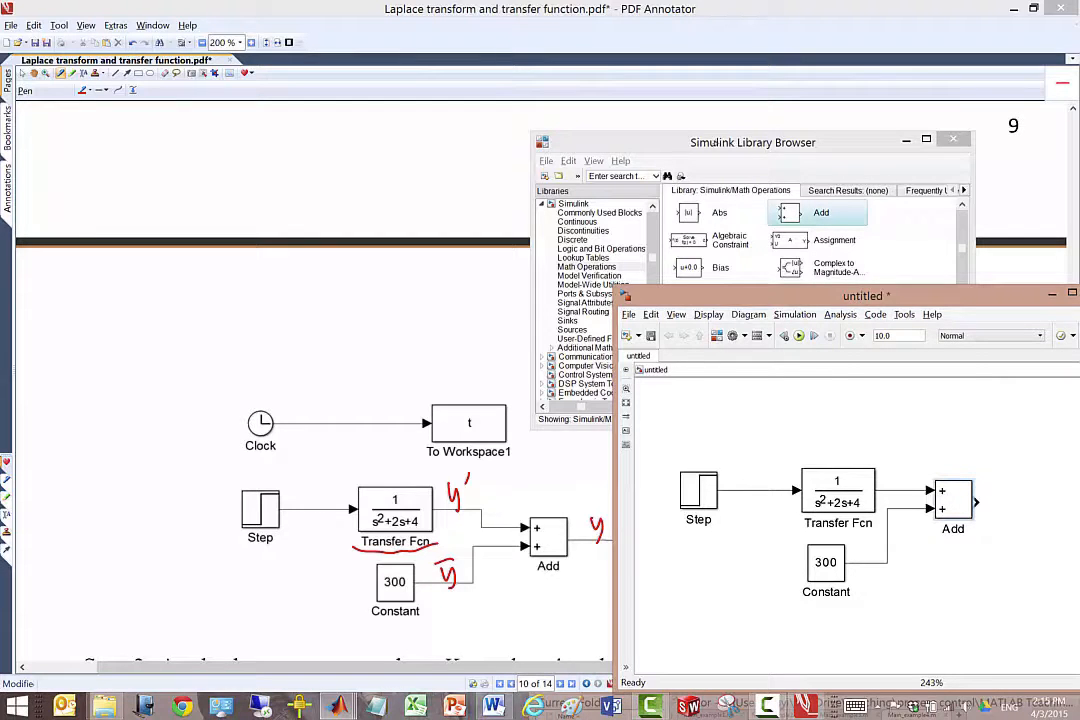
# Add To Workspace, Scope and Display blocks from the Sinks library beyond the Add block.
pyautogui.click(718, 143)
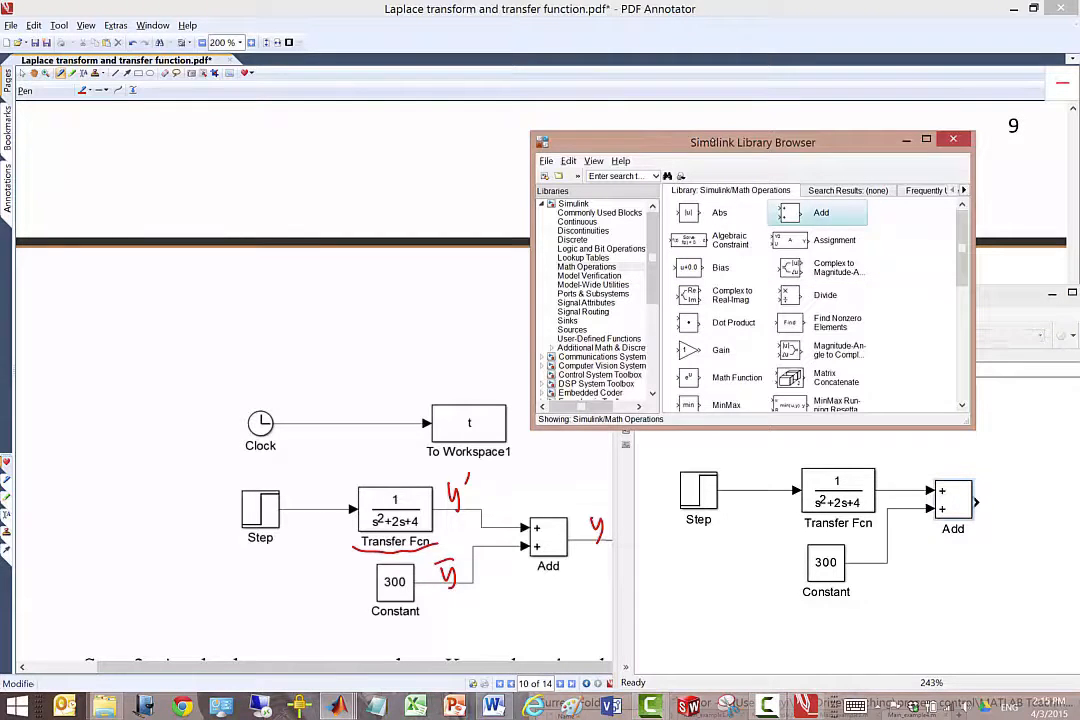
pyautogui.click(568, 320)
pyautogui.moveTo(826, 289); pyautogui.dragTo(1030, 492)
pyautogui.moveTo(790, 240); pyautogui.dragTo(1026, 430)
pyautogui.moveTo(696, 212); pyautogui.dragTo(1033, 568)
# Move the model window fully into view and align the Scope, To Workspace and Display blocks in a column farther from the Add block.
pyautogui.moveTo(900, 296); pyautogui.dragTo(672, 290)
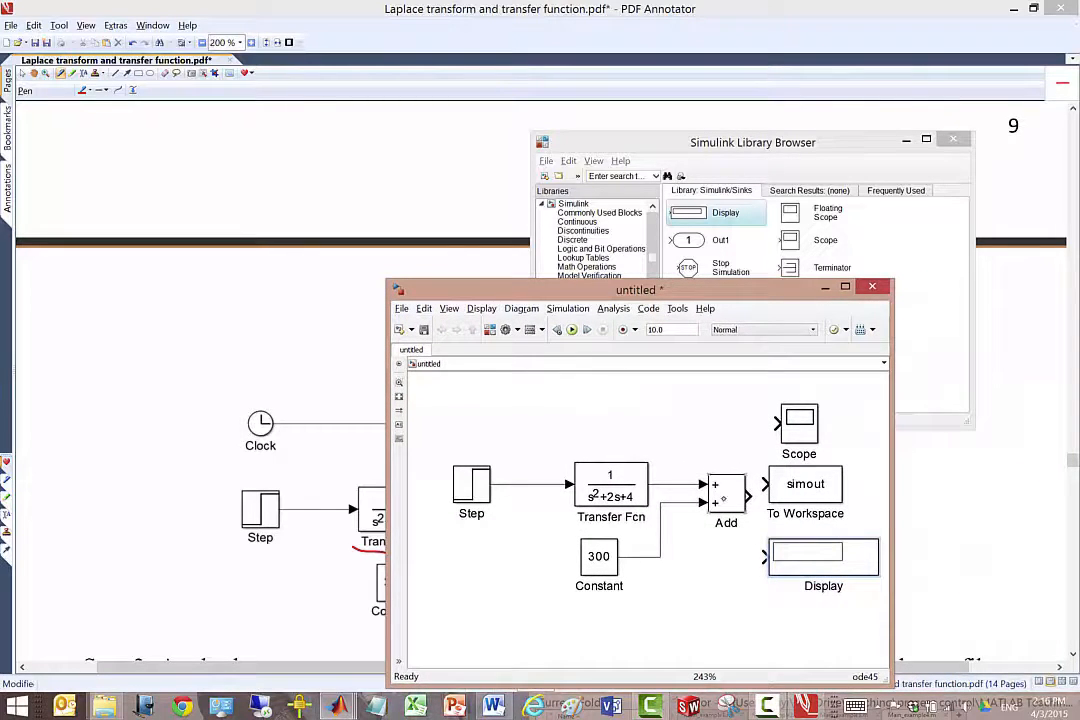
pyautogui.click(722, 497)
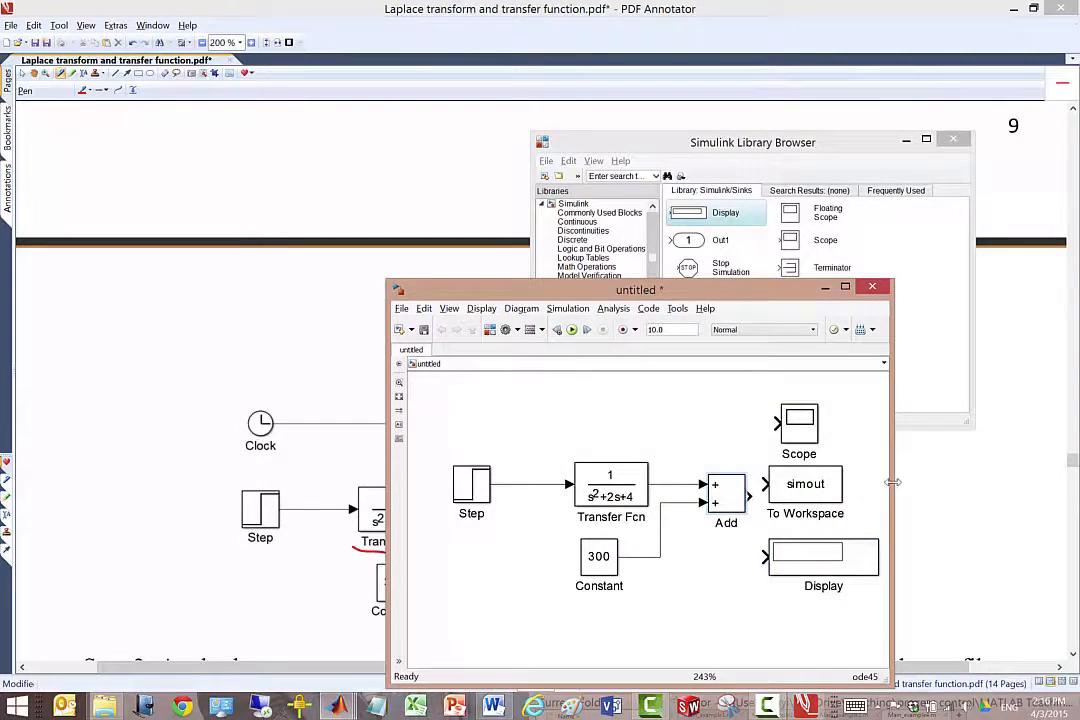
pyautogui.moveTo(887, 482); pyautogui.dragTo(1003, 489)
pyautogui.moveTo(887, 507); pyautogui.dragTo(918, 502)
pyautogui.moveTo(729, 662); pyautogui.dragTo(615, 660)
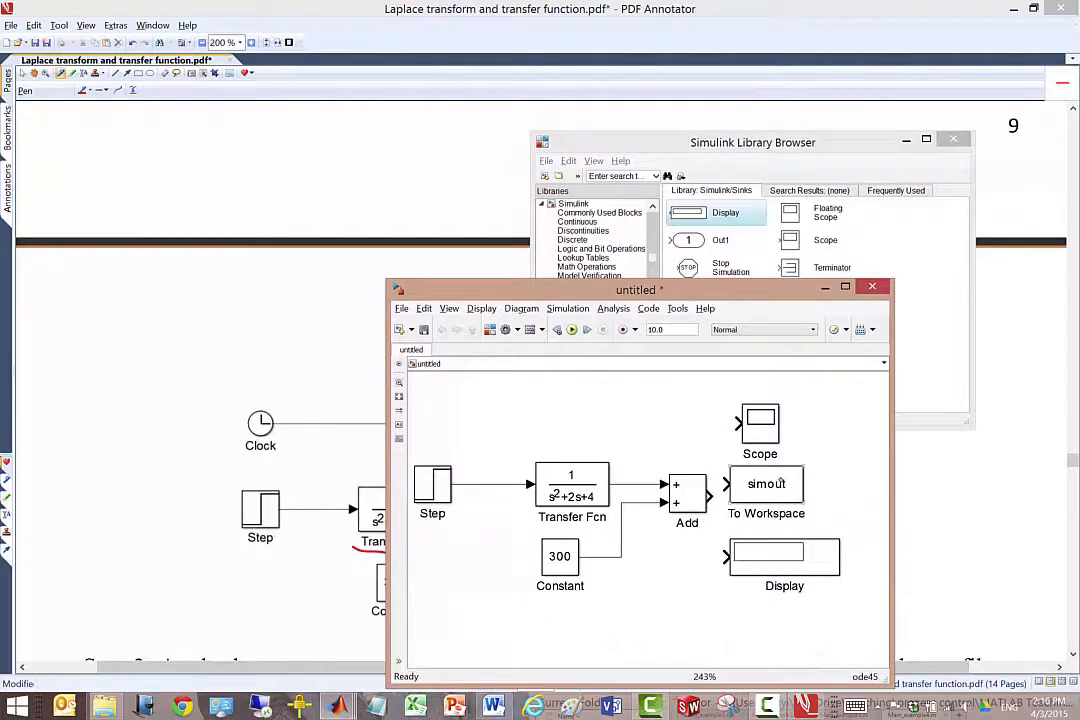
pyautogui.moveTo(787, 485); pyautogui.dragTo(826, 489)
pyautogui.moveTo(816, 566); pyautogui.dragTo(846, 578)
pyautogui.moveTo(769, 408); pyautogui.dragTo(824, 406)
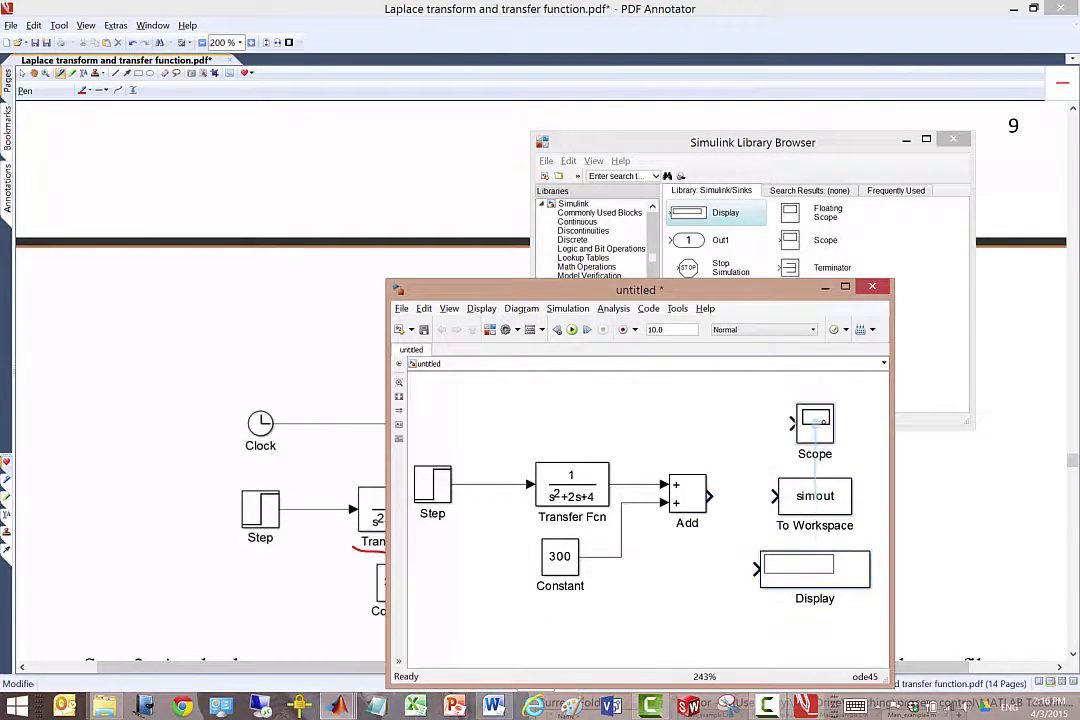
# Save the model as Example_5_simulink in the Video folder.
pyautogui.hotkey('ctrl', 's')
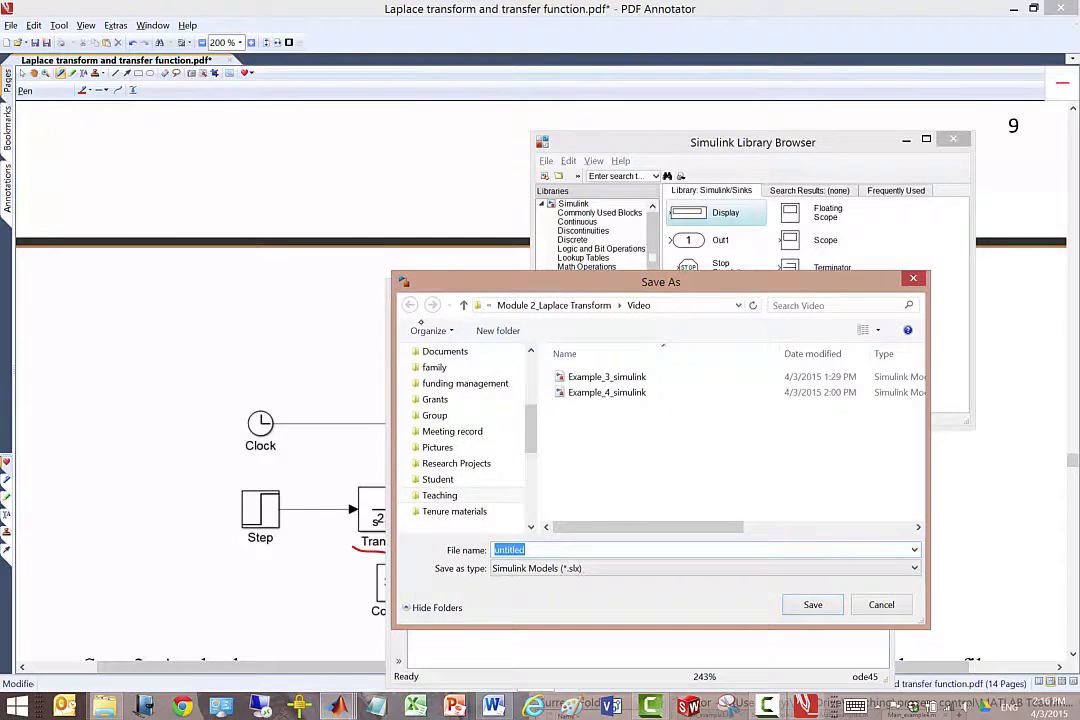
pyautogui.write('E')
pyautogui.click(540, 579)
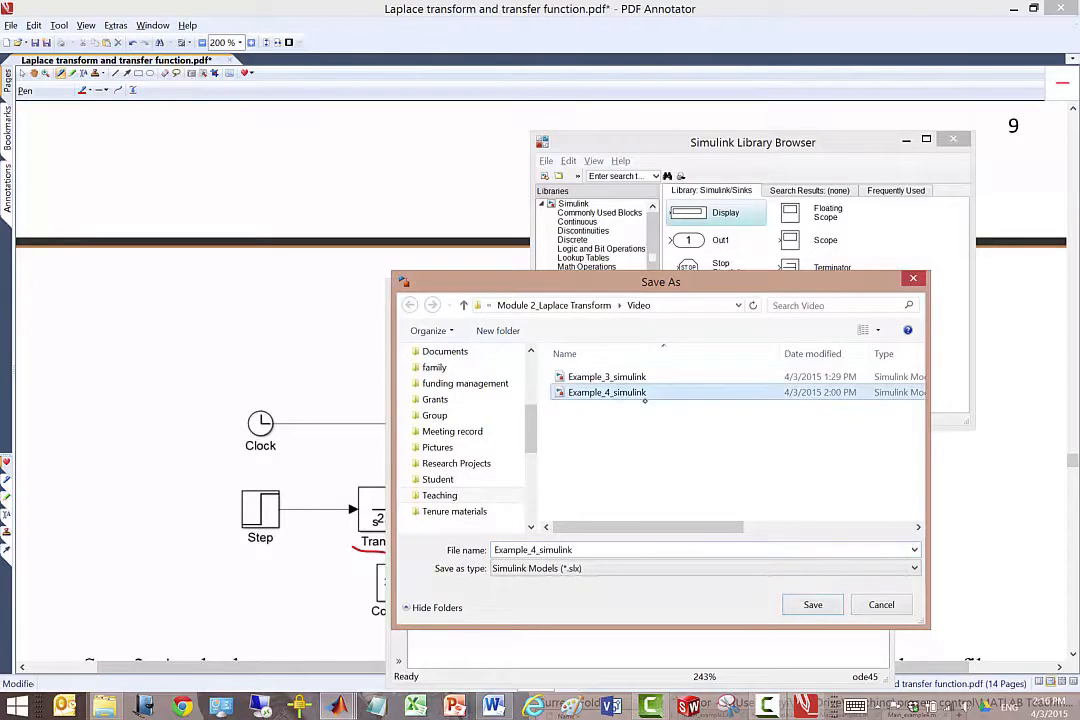
pyautogui.click(538, 549)
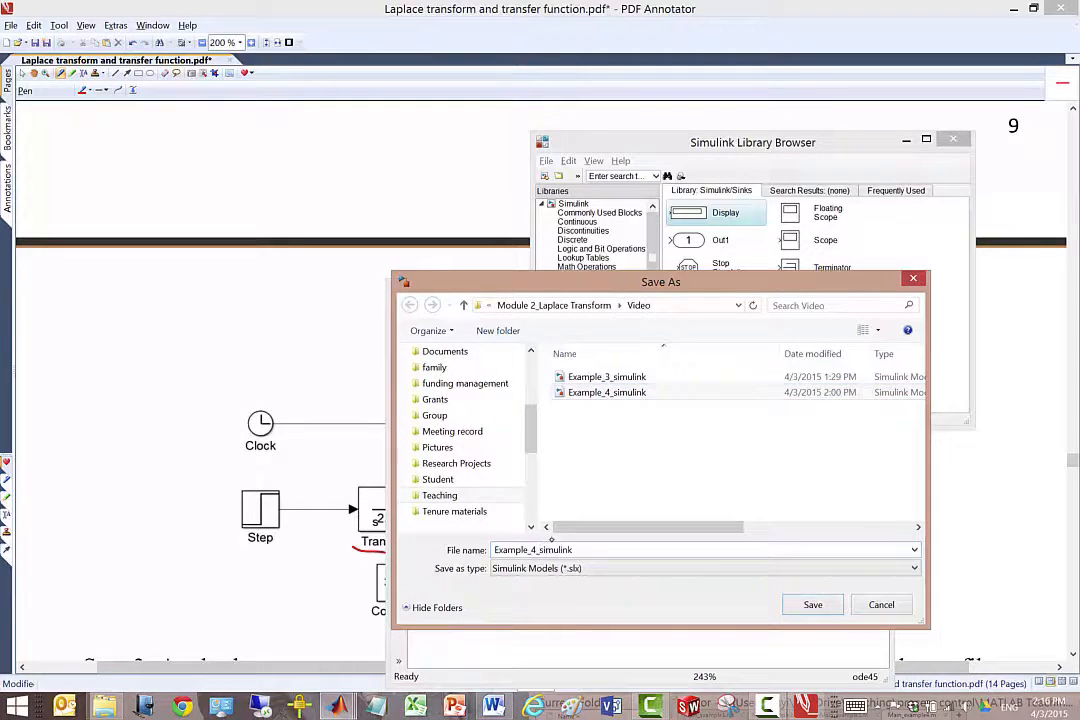
pyautogui.press('BackSpace')
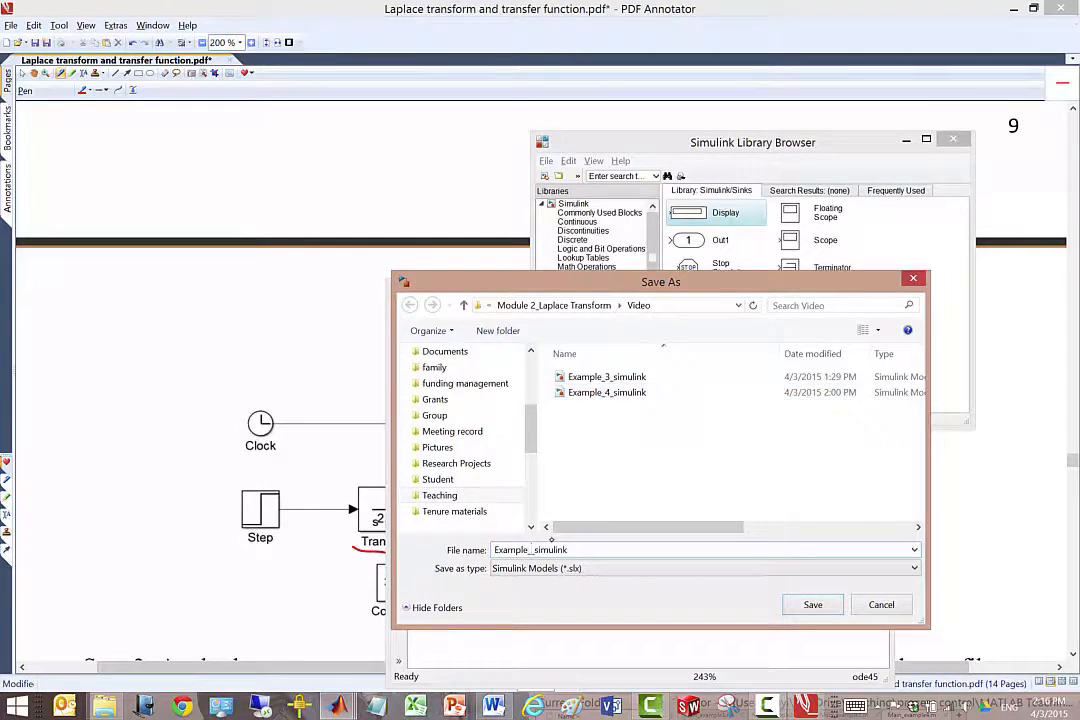
pyautogui.write('5')
pyautogui.press('Return')
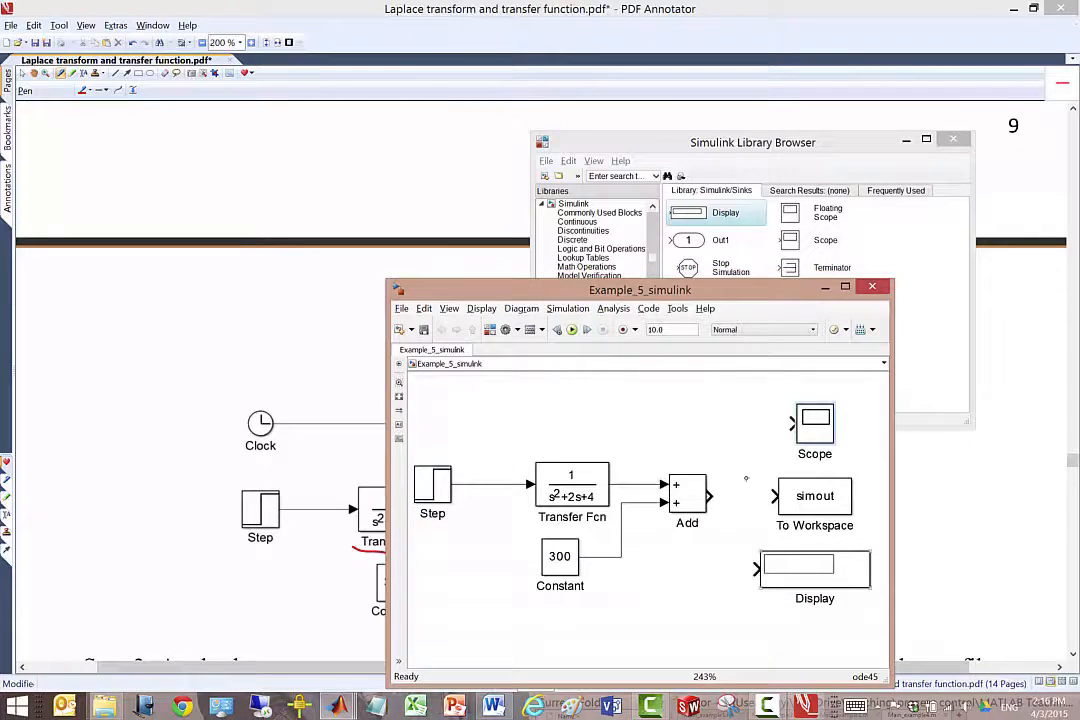
# Connect the Add block's output to the Scope, To Workspace and Display blocks.
pyautogui.moveTo(710, 495); pyautogui.dragTo(792, 423)
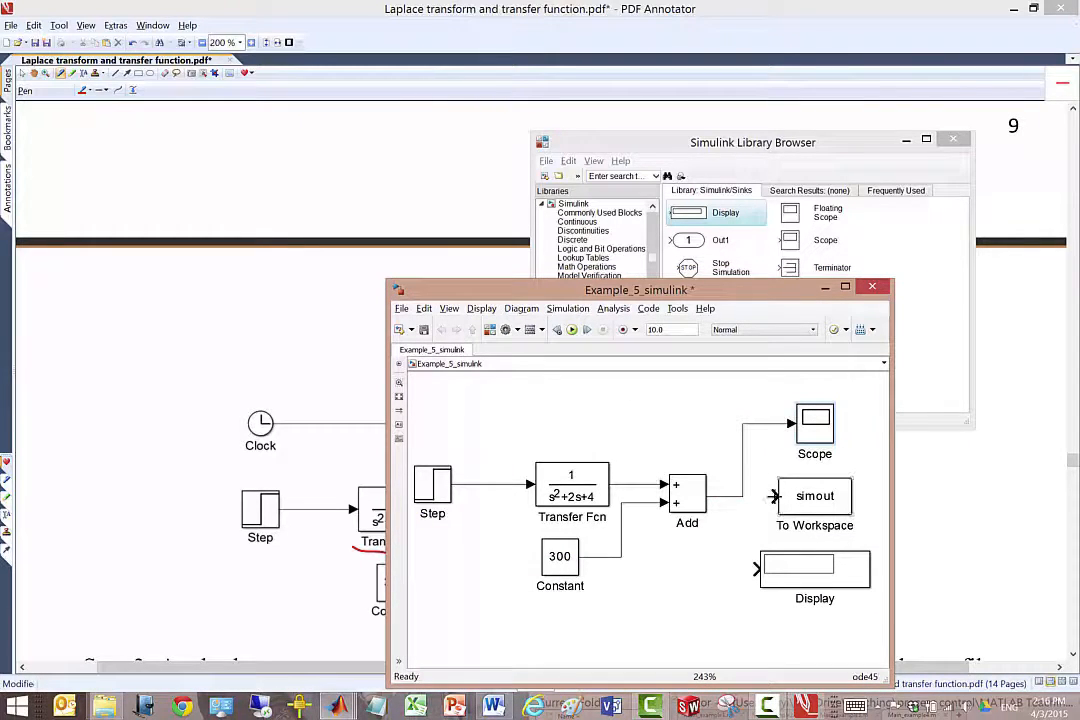
pyautogui.moveTo(773, 496); pyautogui.dragTo(743, 496)
pyautogui.moveTo(756, 570); pyautogui.dragTo(743, 498)
# Set the To Workspace block's variable name to y1 and its save format to Array.
pyautogui.doubleClick(817, 500)
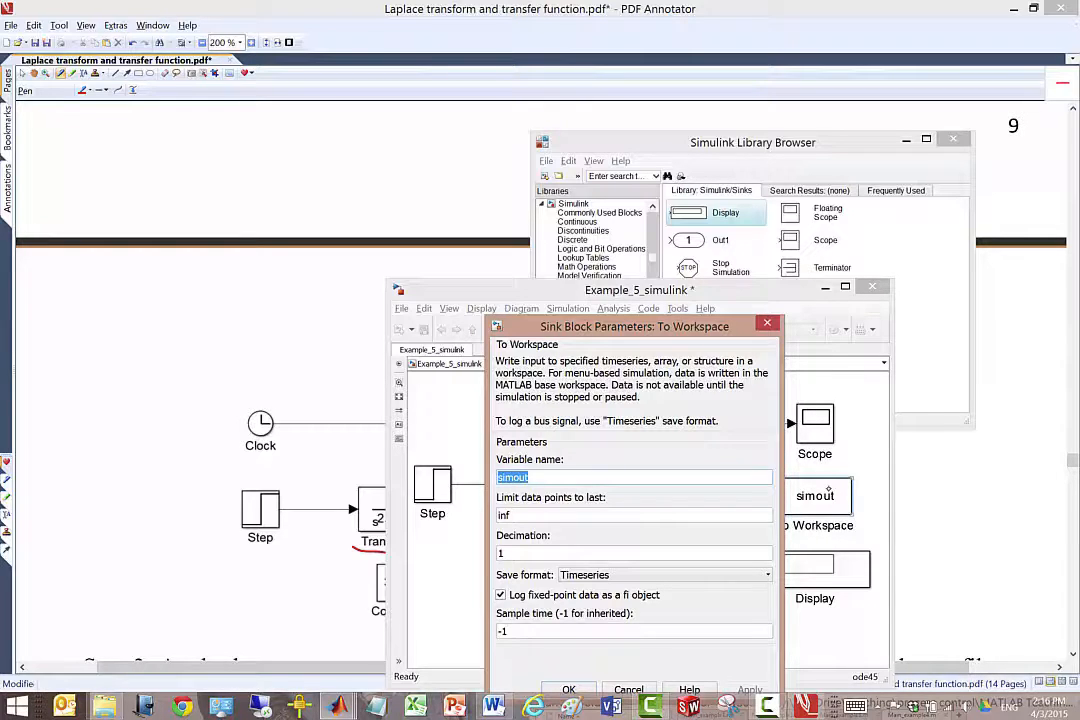
pyautogui.write('y1')
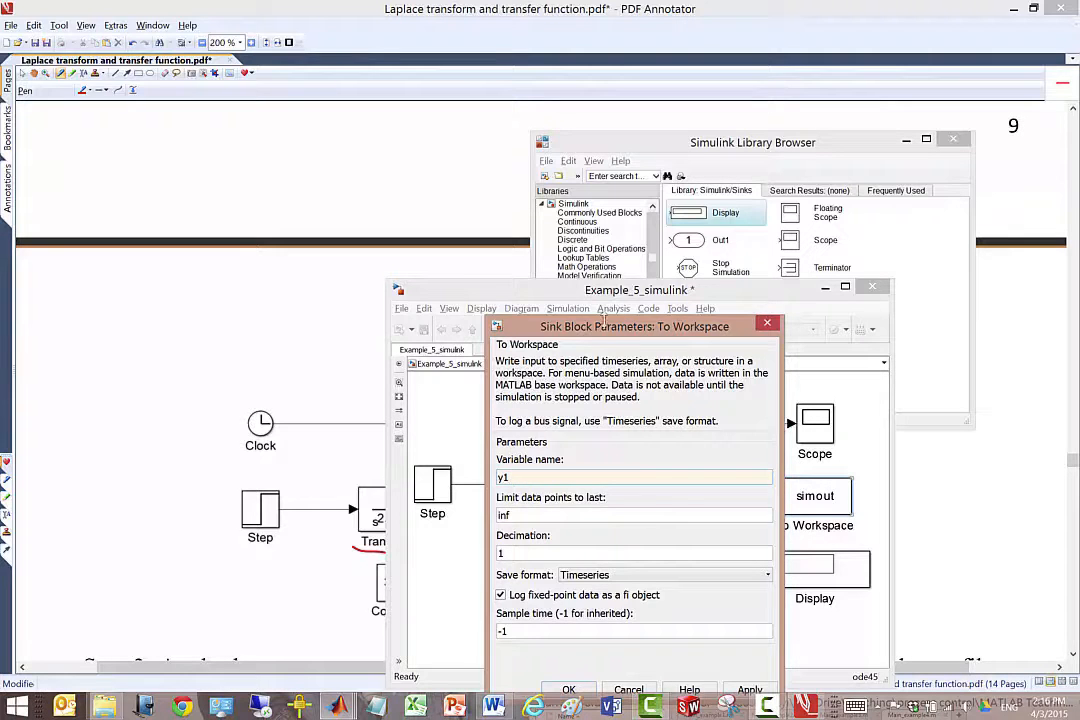
pyautogui.moveTo(640, 326); pyautogui.dragTo(640, 238)
pyautogui.click(660, 487)
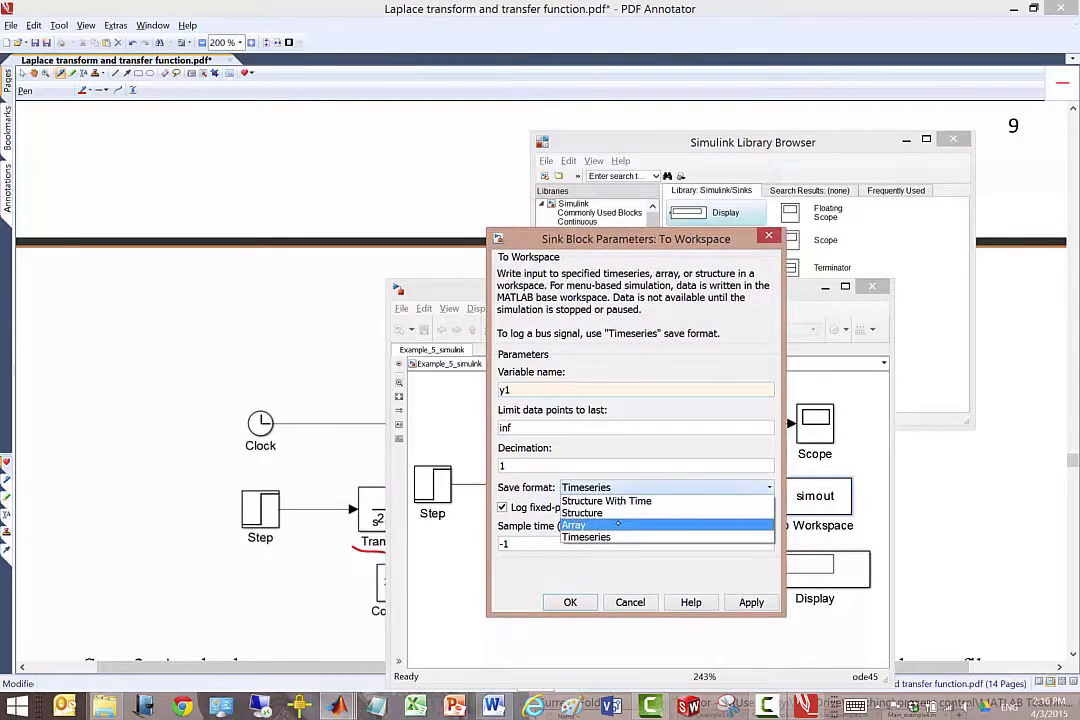
pyautogui.click(590, 528)
pyautogui.click(710, 588)
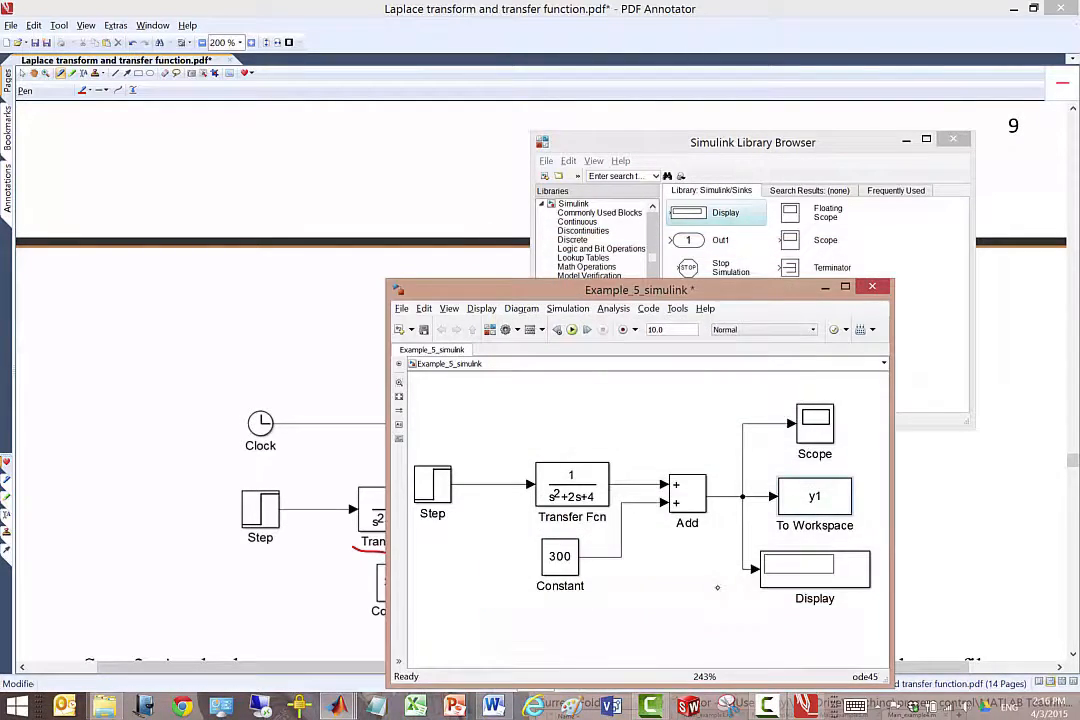
# Save the model and run the simulation.
pyautogui.click(424, 330)
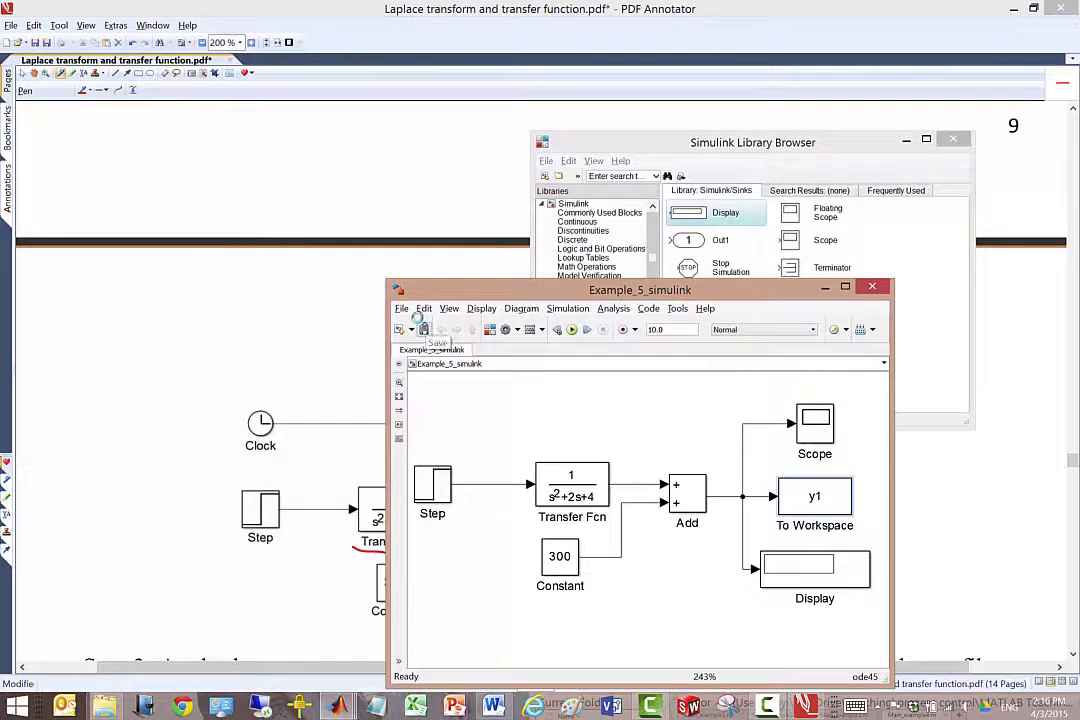
pyautogui.click(572, 330)
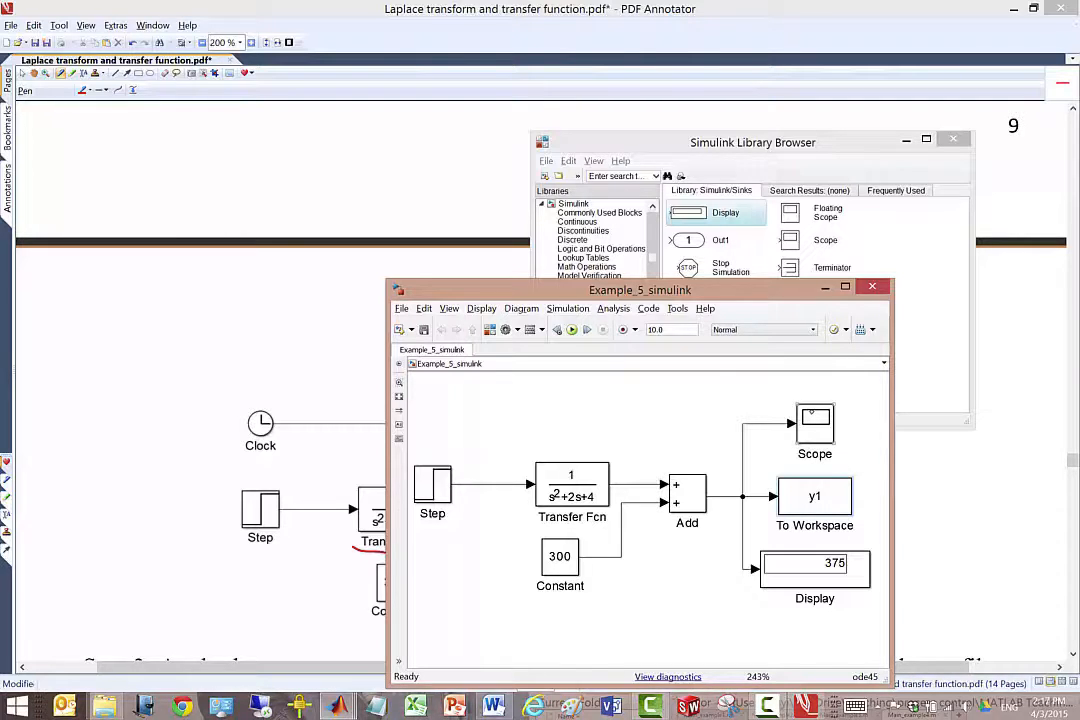
# Switch to PDF Annotator and underline "15 minutes" in the Example 5 problem statement.
pyautogui.click(260, 372)
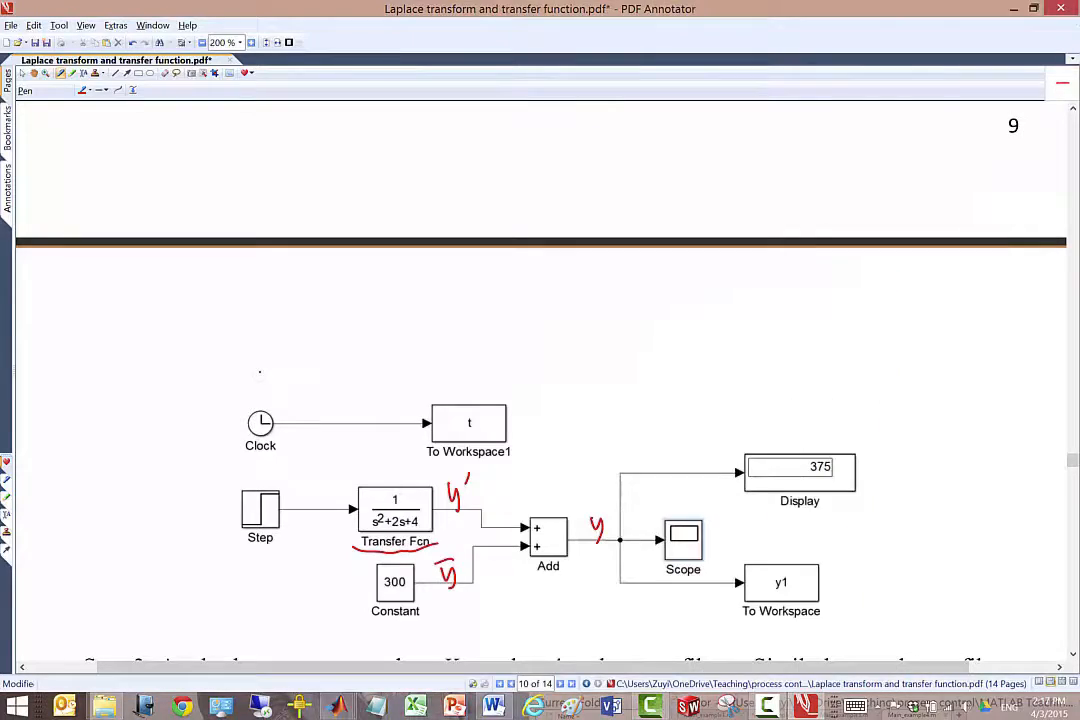
pyautogui.scroll(10, 540, 380)
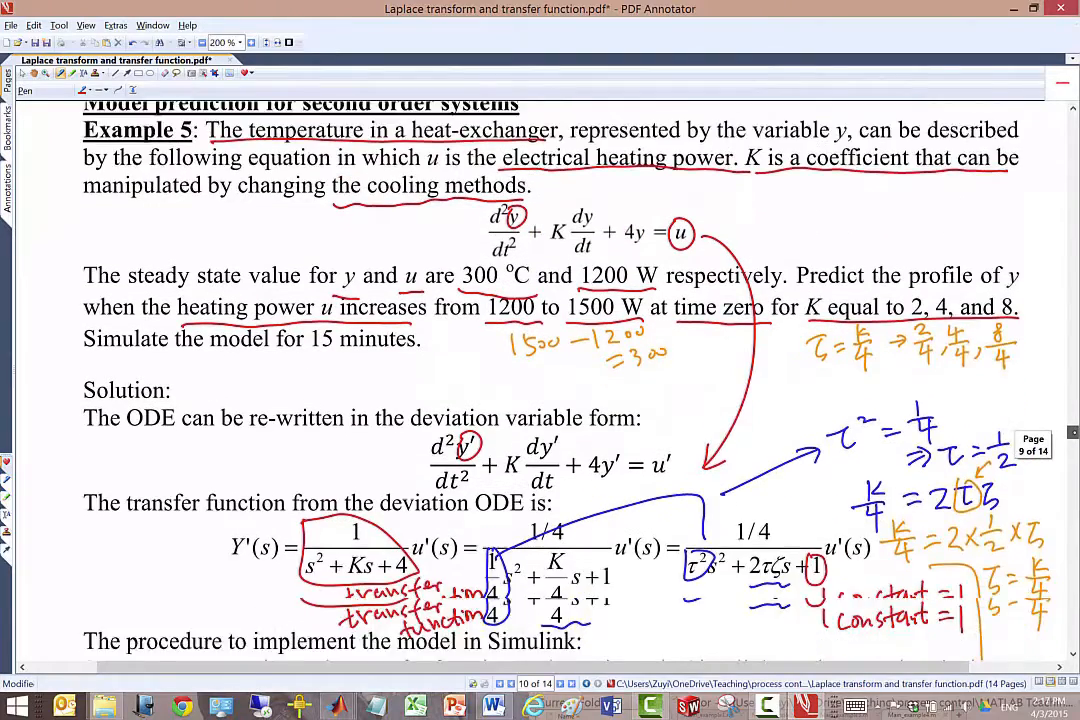
pyautogui.scroll(2, 540, 380)
pyautogui.moveTo(301, 334); pyautogui.dragTo(415, 340)
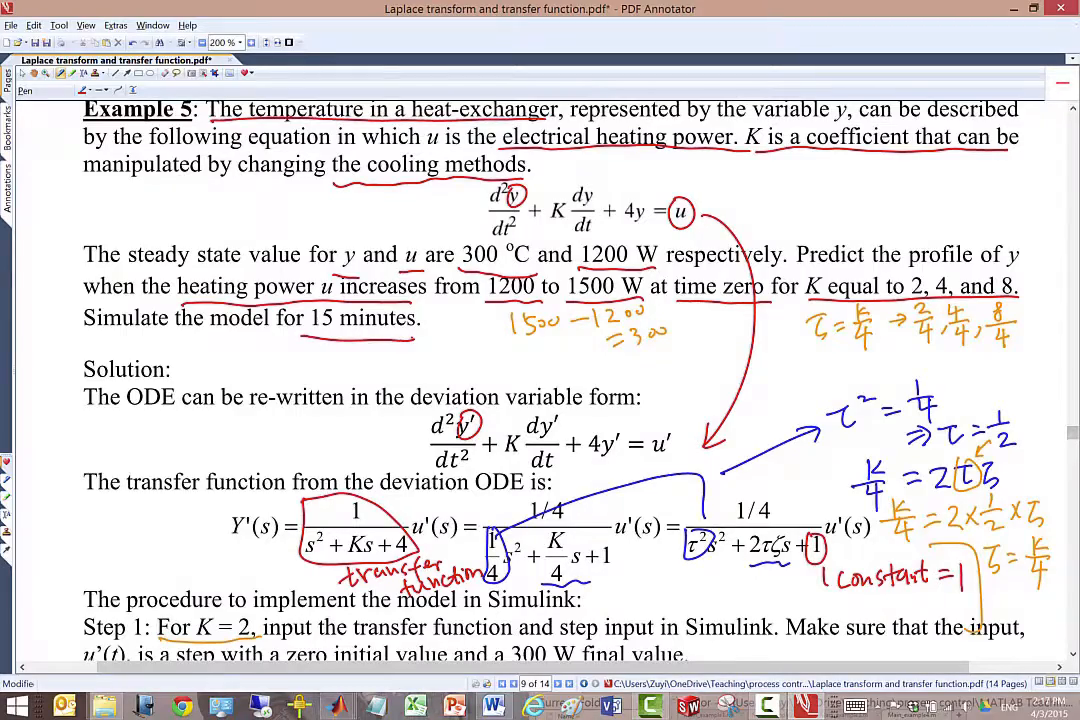
# Return to the Simulink model, set the simulation stop time to 15 and run the simulation.
pyautogui.moveTo(1071, 432); pyautogui.dragTo(1071, 462)
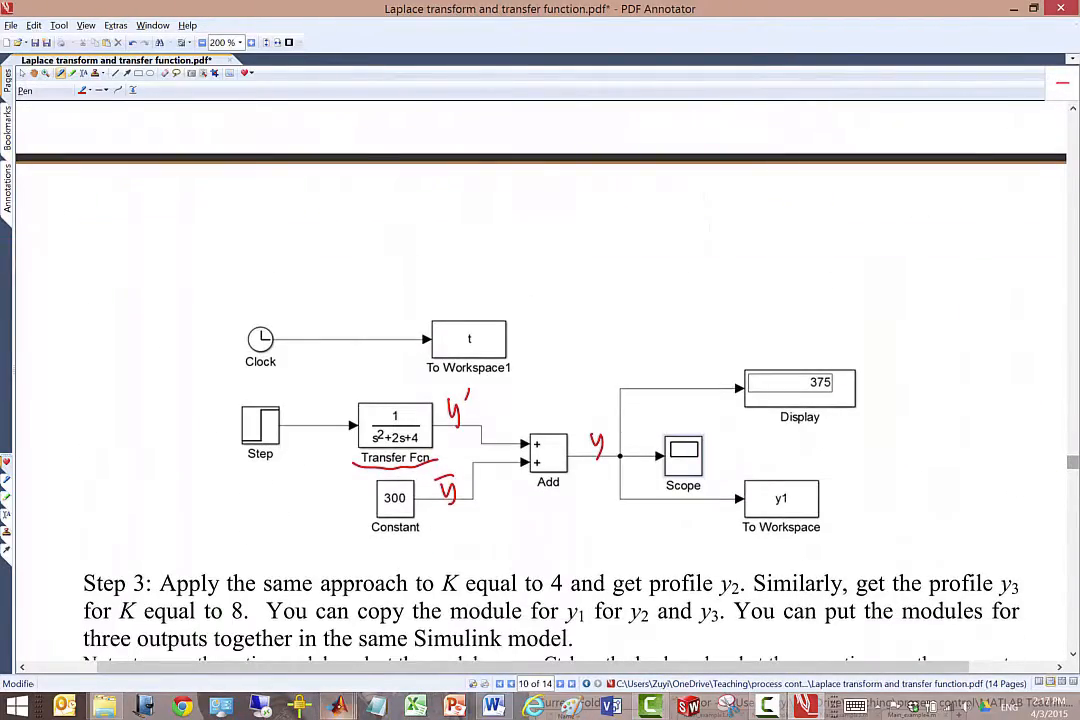
pyautogui.moveTo(337, 706)
pyautogui.click(500, 620)
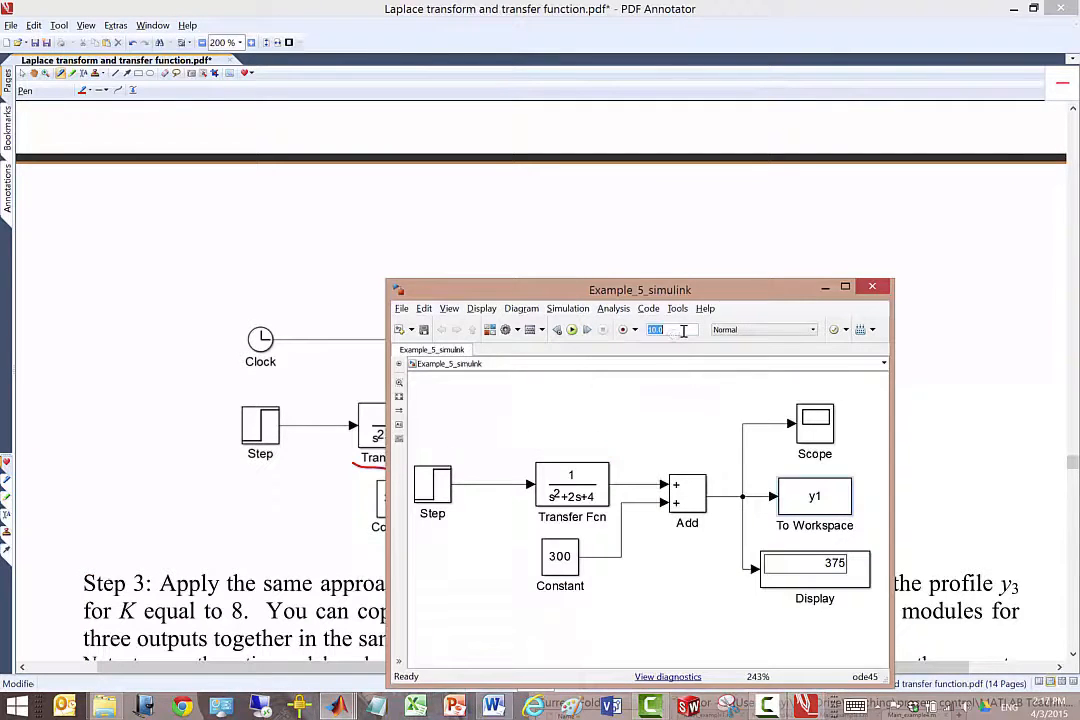
pyautogui.write('15')
pyautogui.click(572, 329)
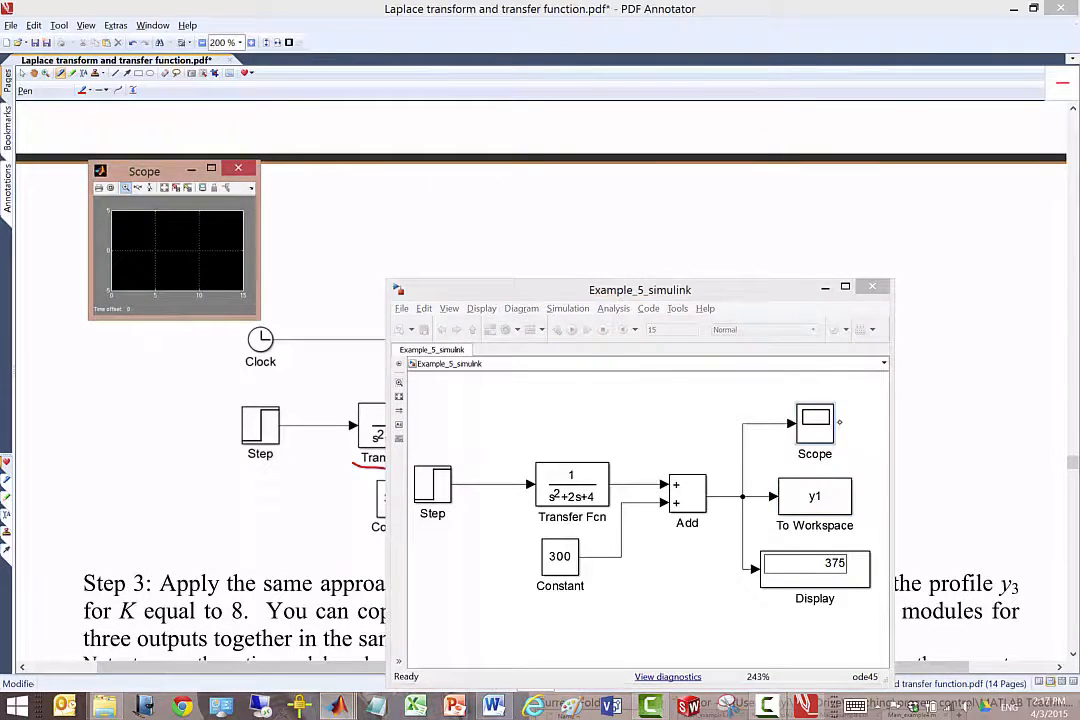
# Examine the Scope's response plot maximized and autoscaled to the curve, and close the plot.
pyautogui.click(211, 168)
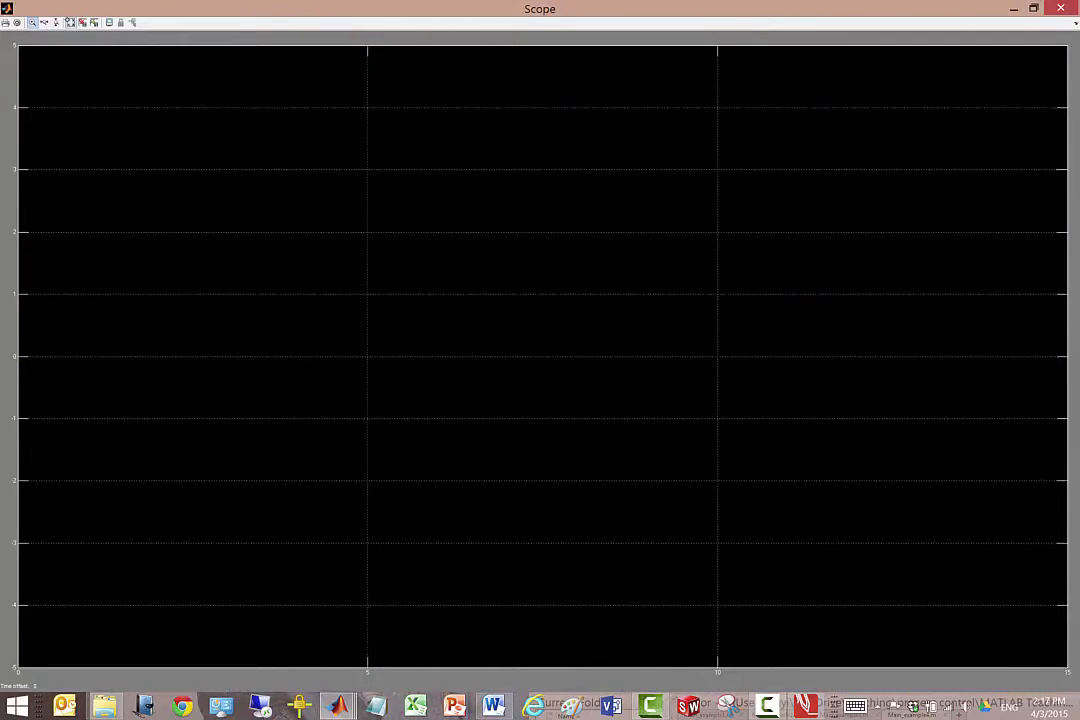
pyautogui.click(66, 20)
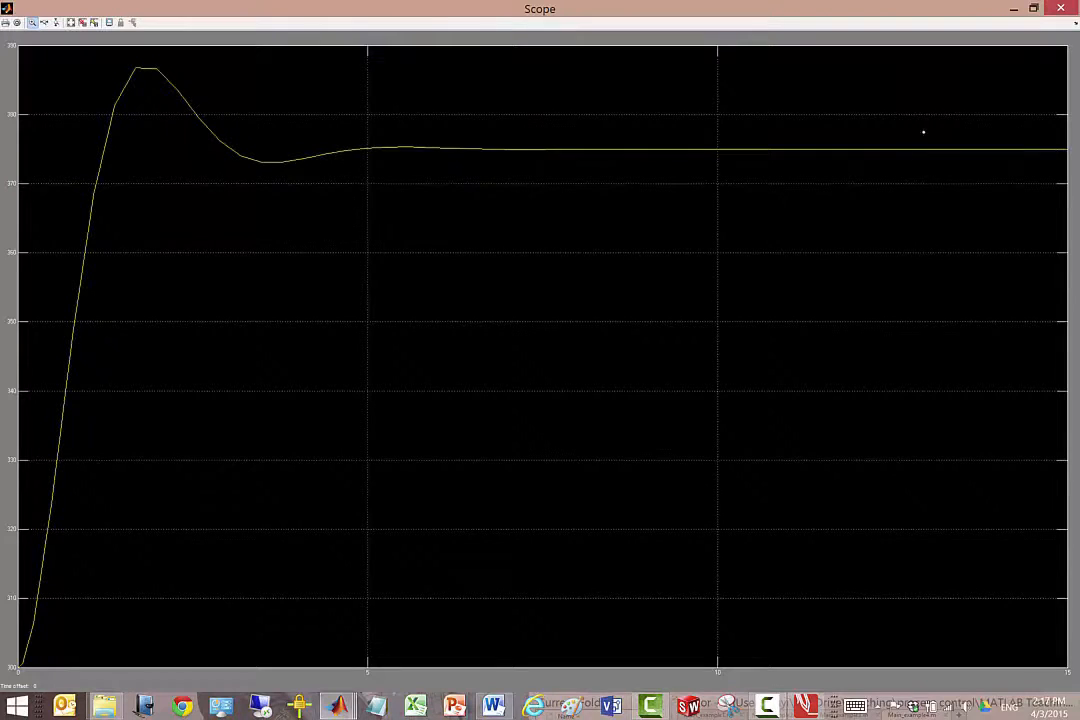
pyautogui.click(1061, 8)
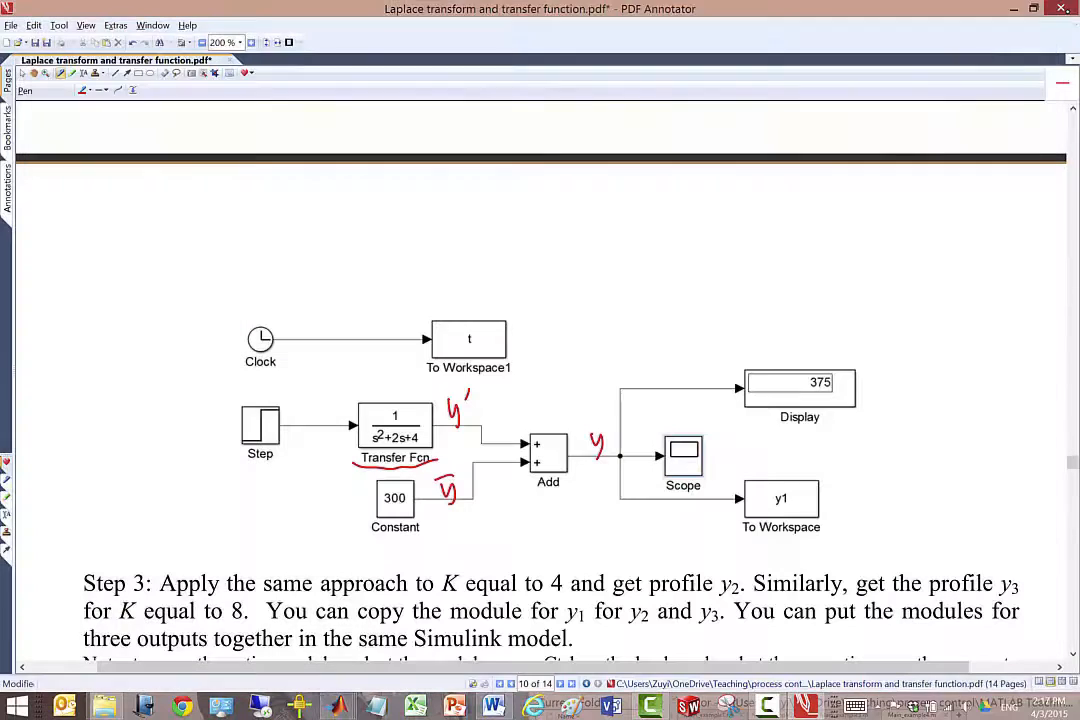
pyautogui.click(1061, 8)
pyautogui.click(694, 368)
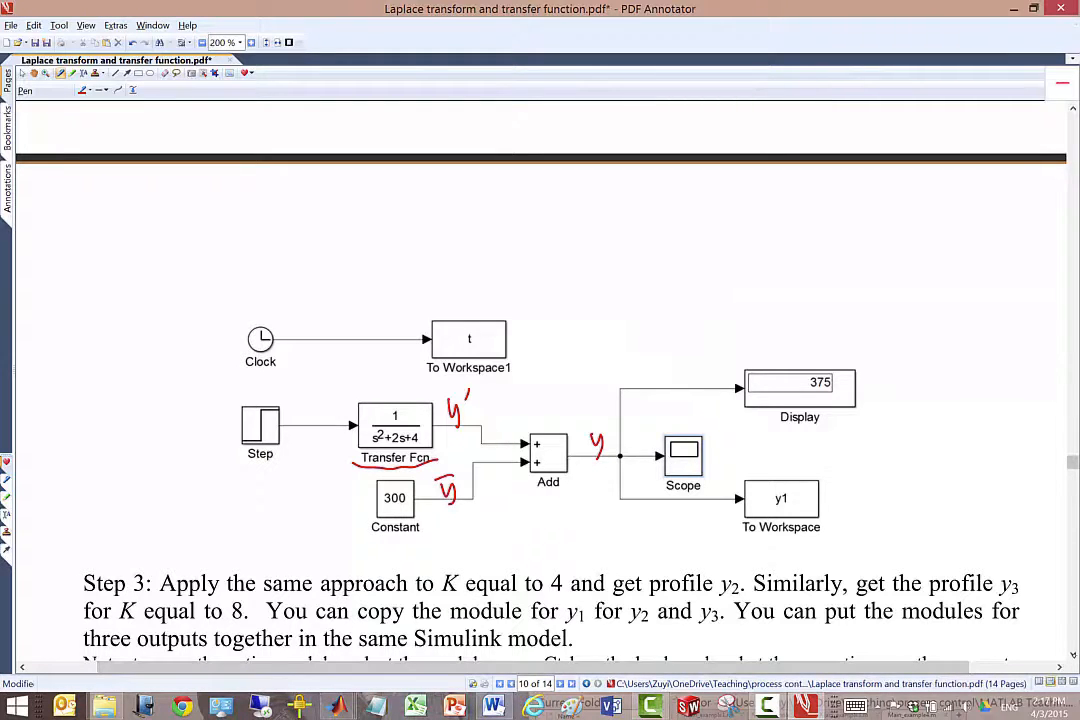
# Underline "K equal to" before 4 and "K equal to 8" in the Step 3 text of the PDF.
pyautogui.scroll(-3, 905, 550)
pyautogui.moveTo(437, 491); pyautogui.dragTo(547, 488)
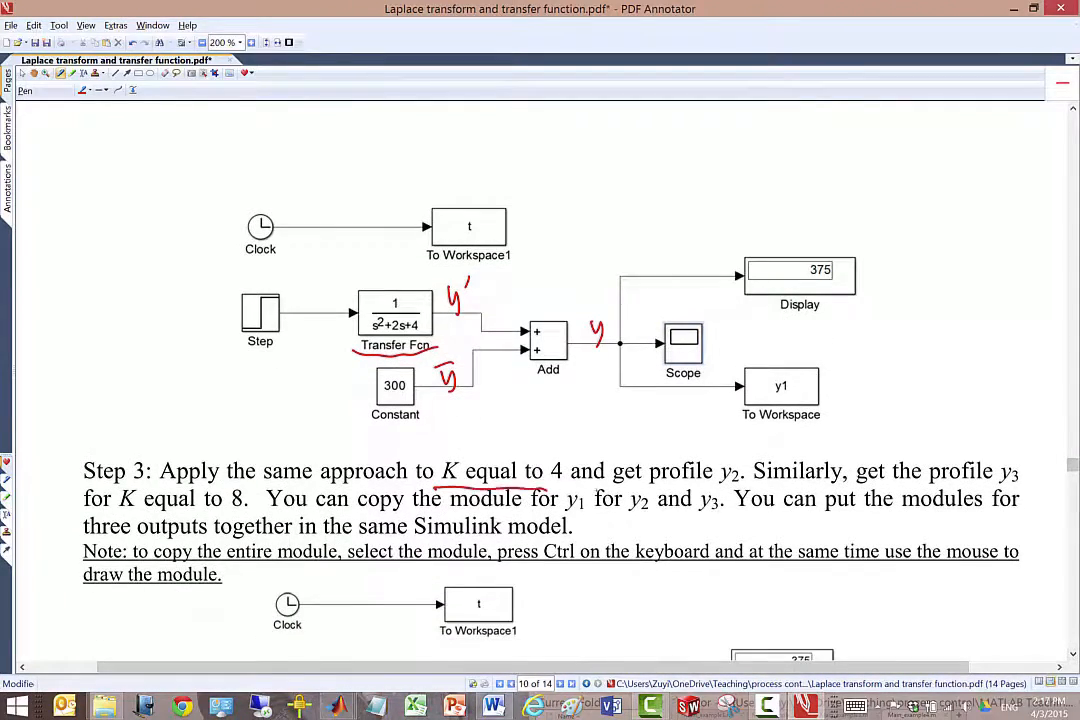
pyautogui.moveTo(119, 511); pyautogui.dragTo(263, 505)
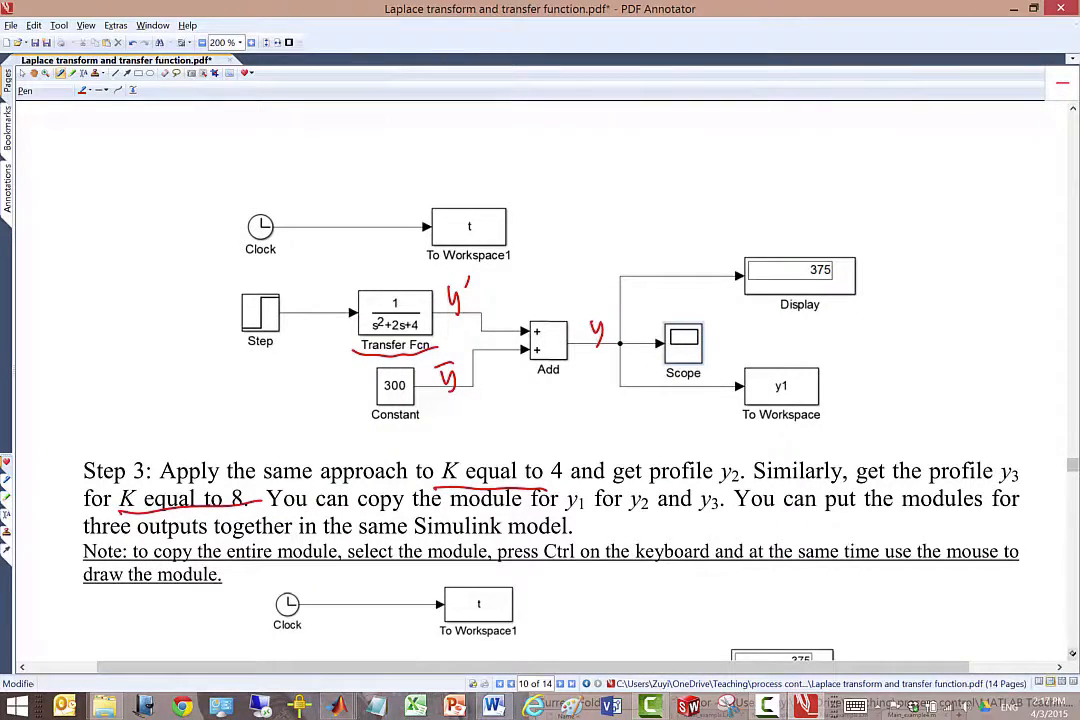
# Switch to the Simulink model, maximize it and copy the whole K = 2 module twice, once below and once beside the original.
pyautogui.scroll(-4, 904, 550)
pyautogui.scroll(-1, 903, 550)
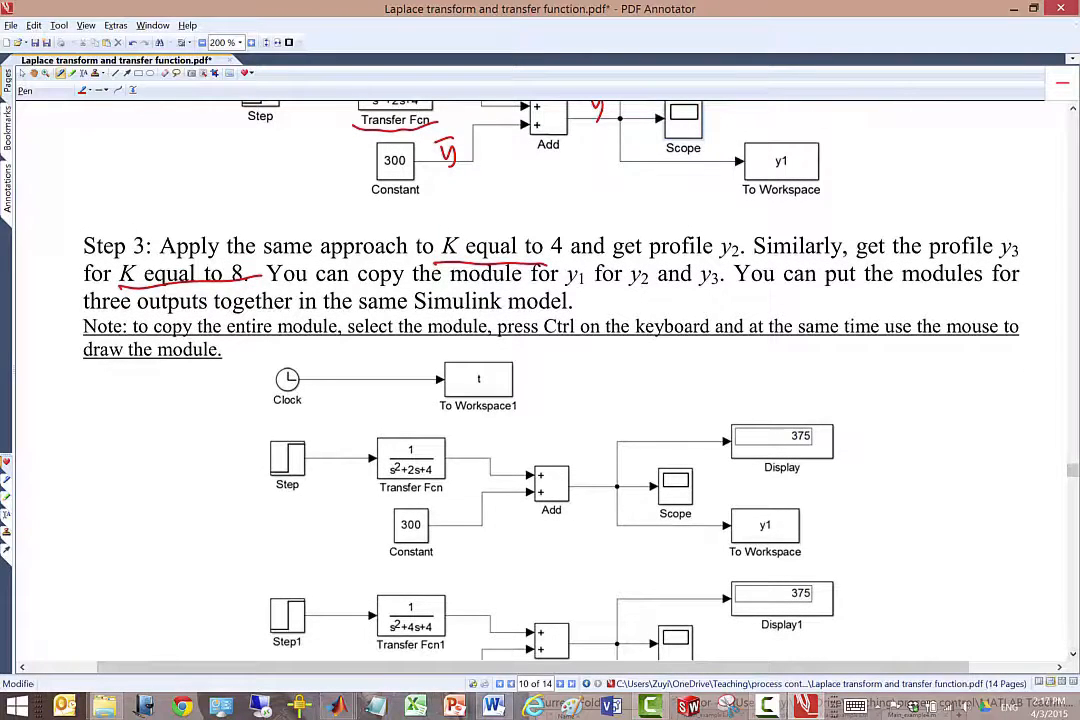
pyautogui.moveTo(337, 707)
pyautogui.click(519, 638)
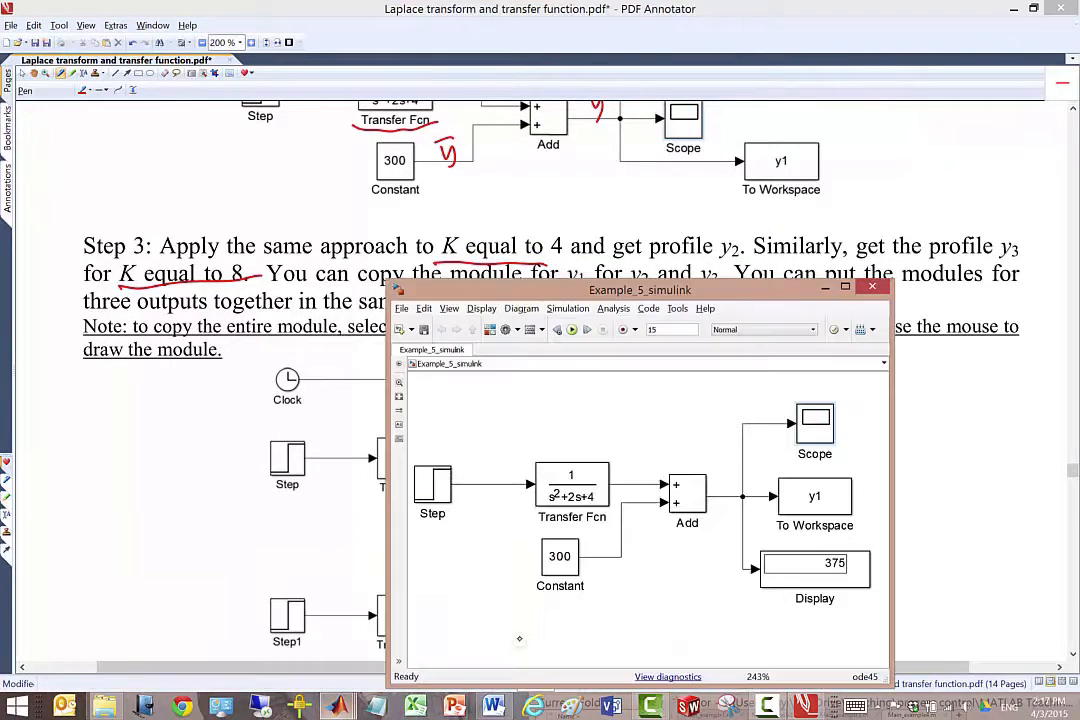
pyautogui.click(846, 286)
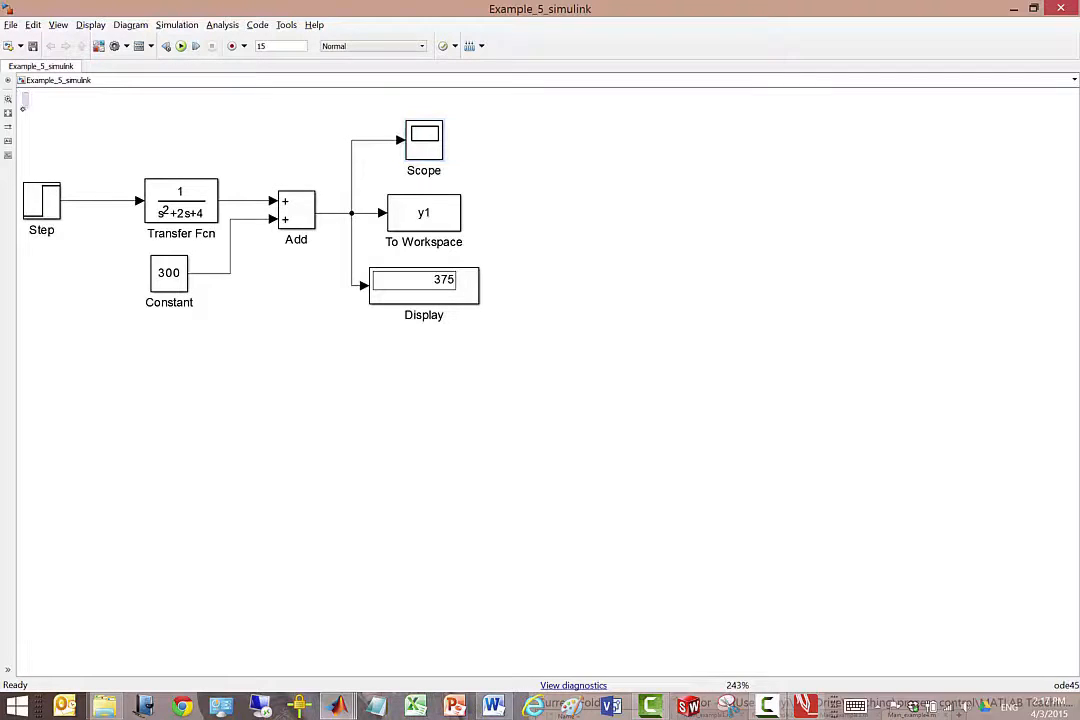
pyautogui.moveTo(24, 113); pyautogui.dragTo(560, 322)
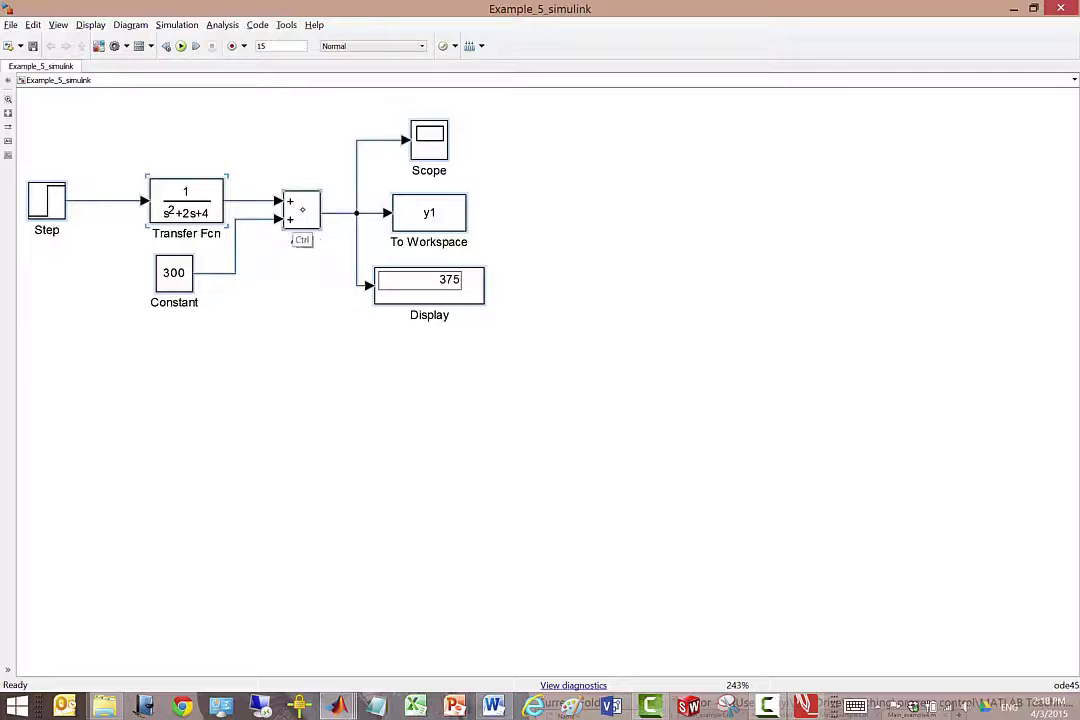
pyautogui.hotkey('ctrl', 'a')
pyautogui.moveTo(301, 210); pyautogui.dragTo(773, 172)
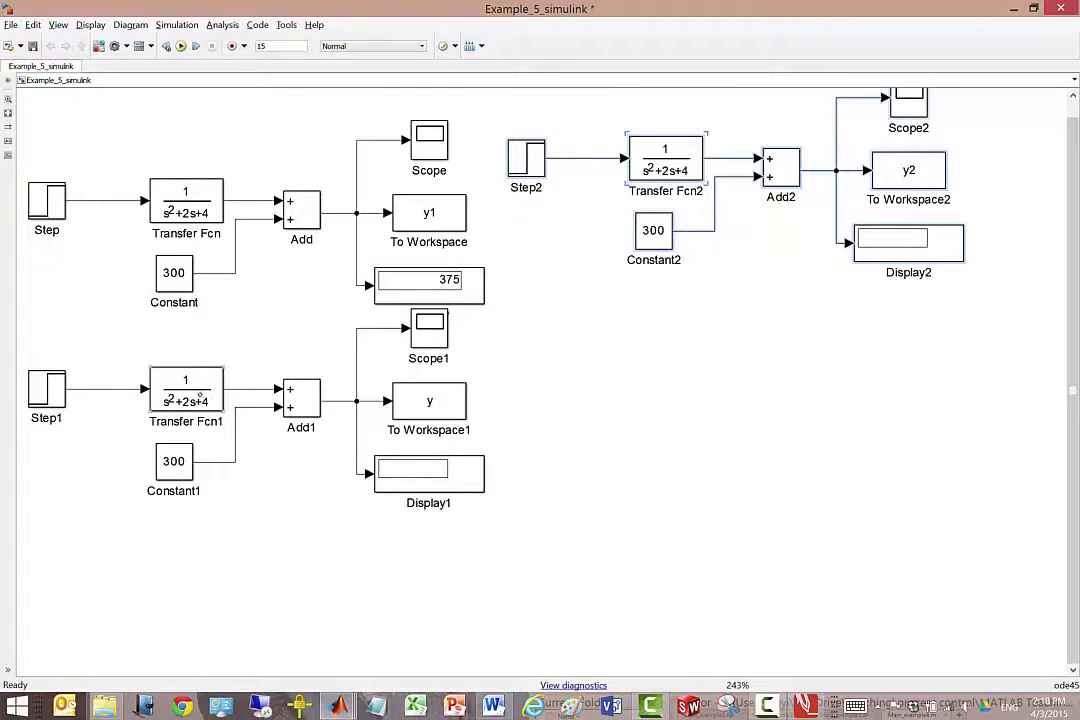
# Set the denominator coefficients of the lower copy's transfer function, Transfer Fcn1, to [1 4 4].
pyautogui.doubleClick(211, 393)
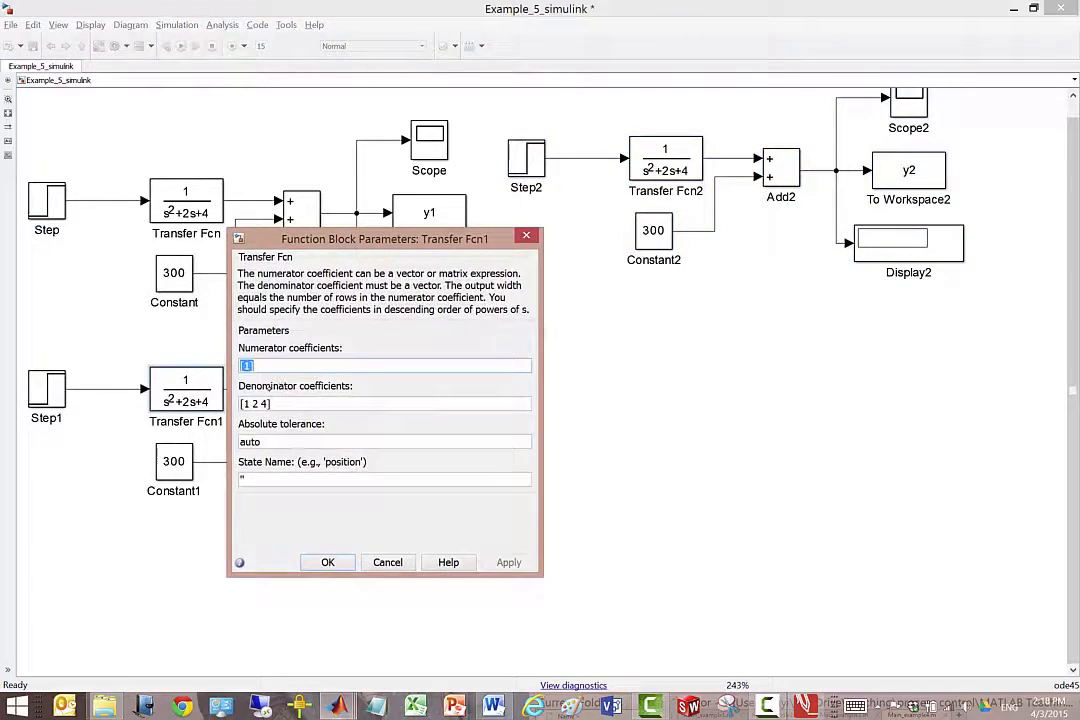
pyautogui.press('Tab')
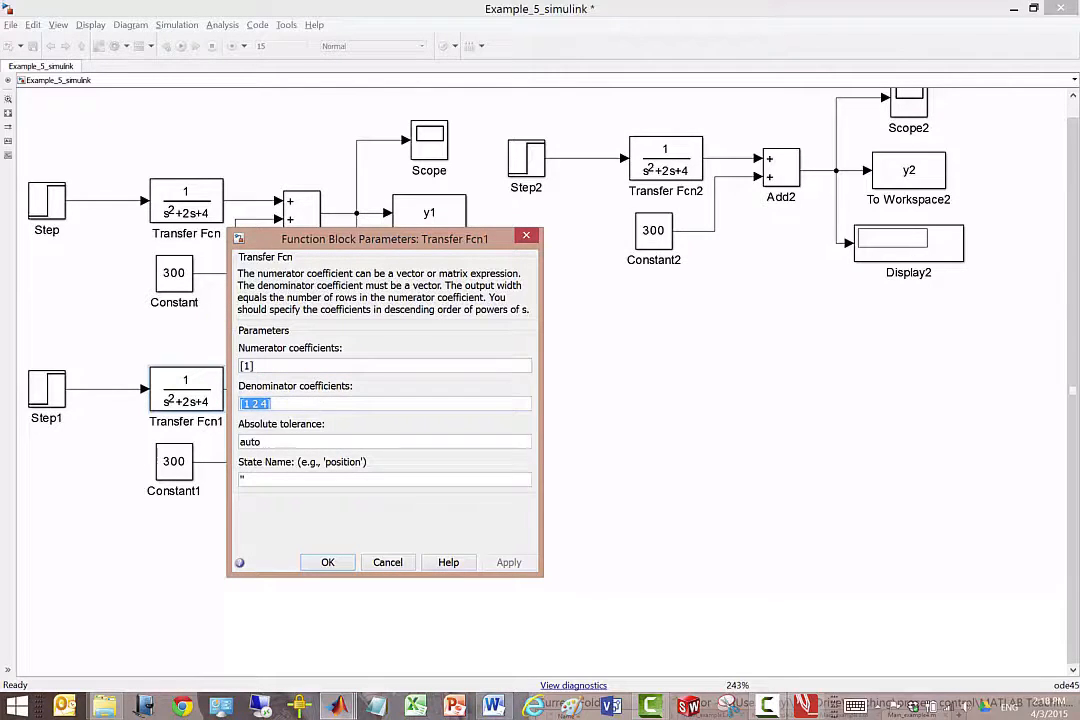
pyautogui.click(259, 401)
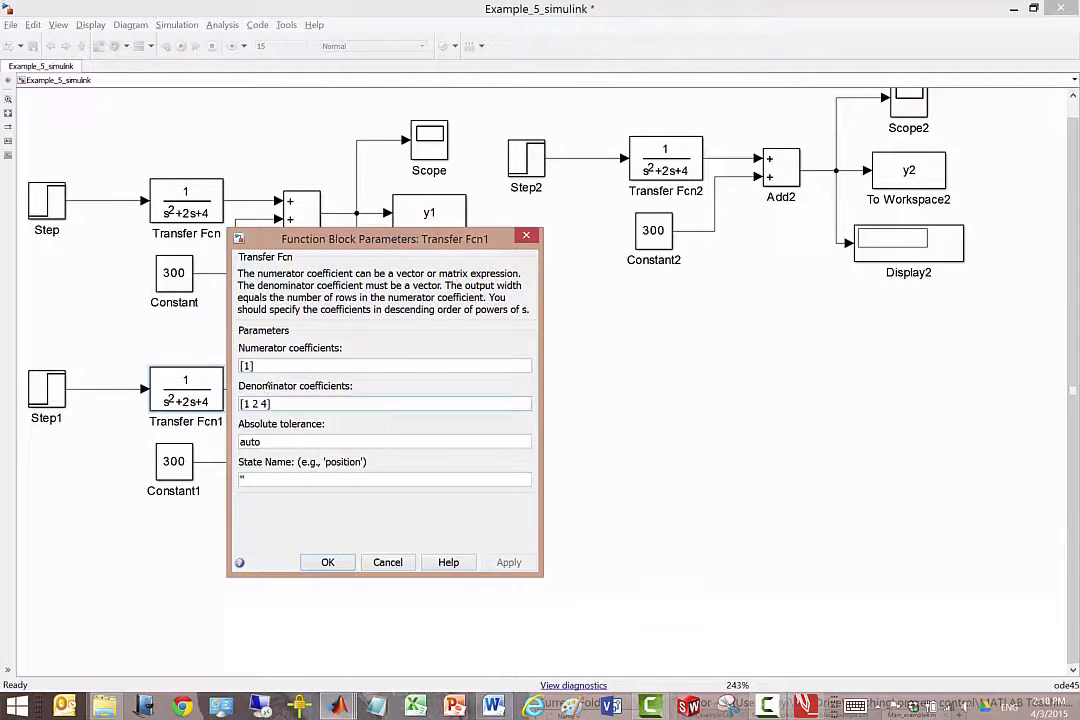
pyautogui.press('BackSpace')
pyautogui.write('4')
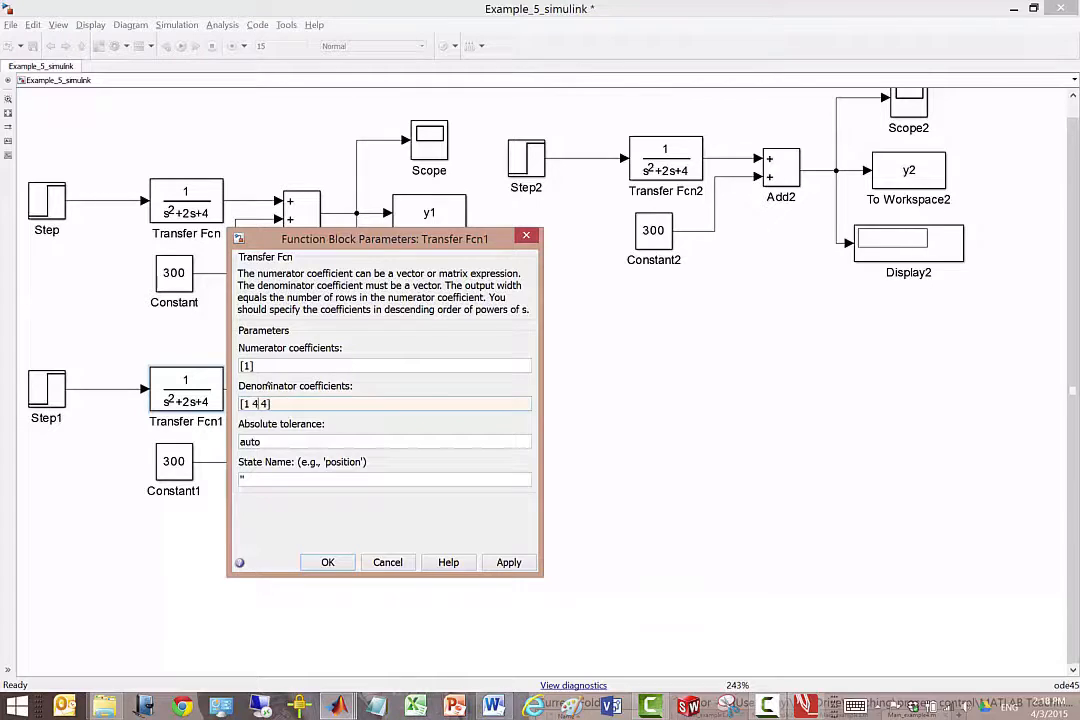
pyautogui.click(330, 562)
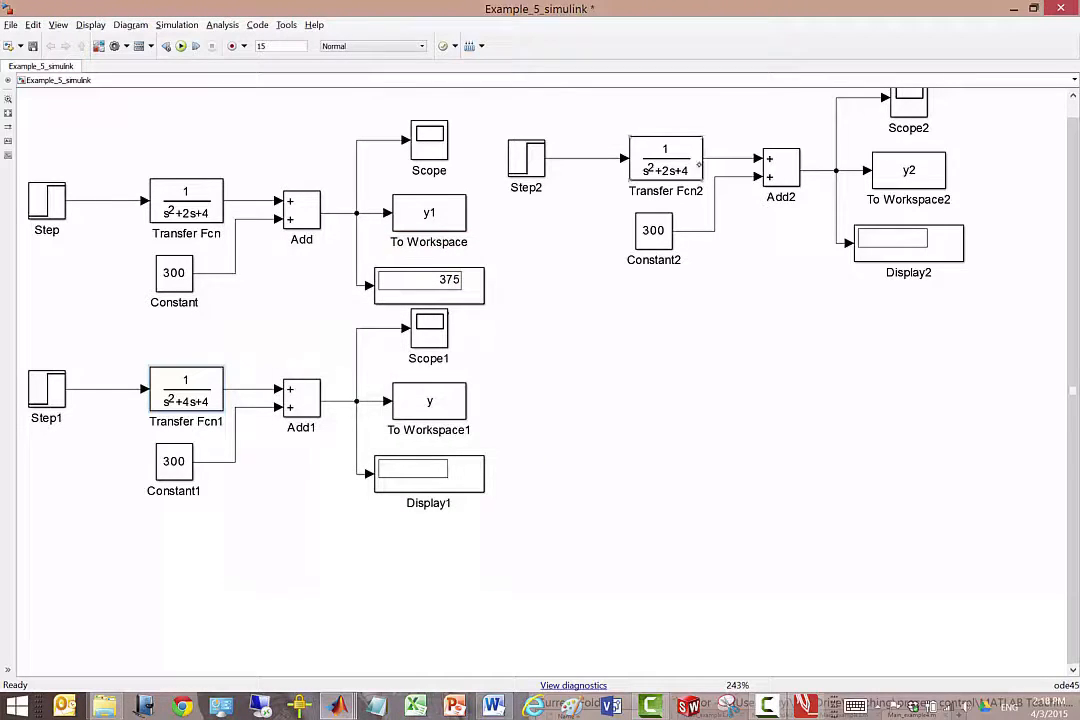
# Set the variable name of the lower copy's To Workspace1 block to y2.
pyautogui.doubleClick(446, 401)
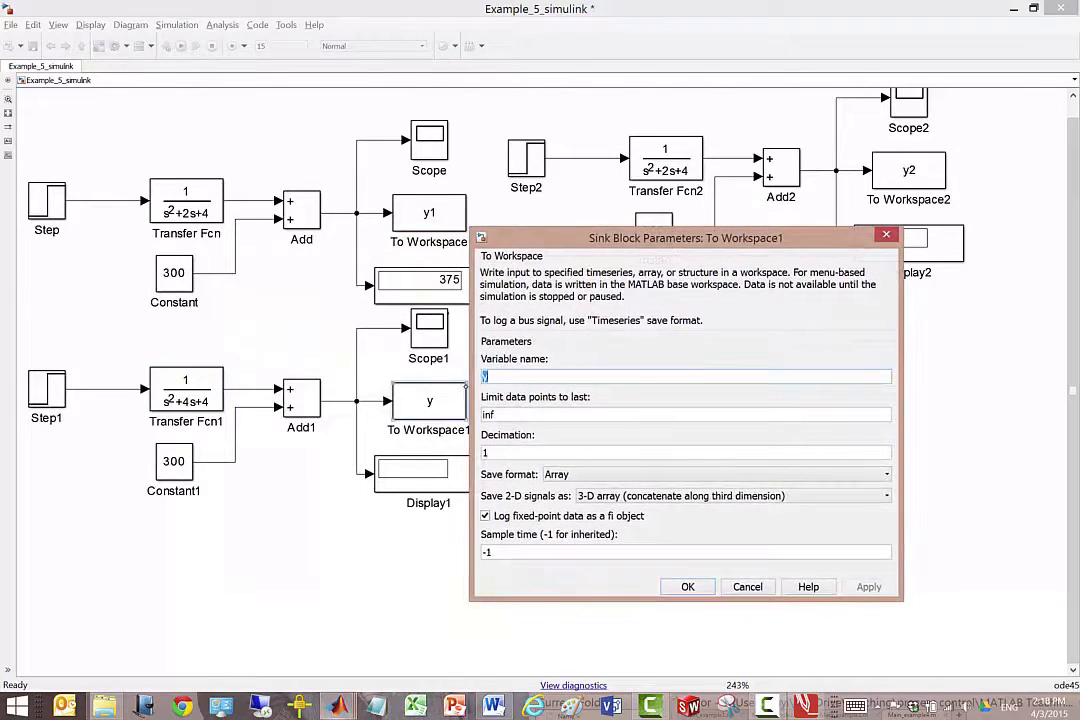
pyautogui.click(518, 375)
pyautogui.write('2')
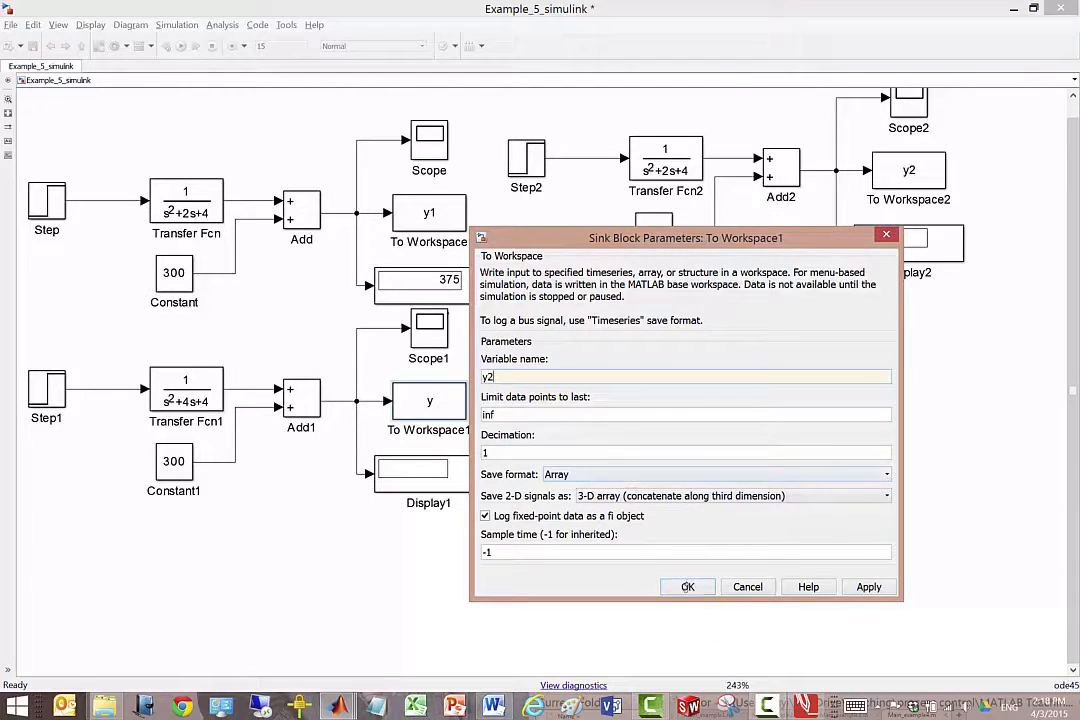
pyautogui.click(688, 583)
# Set the denominator coefficients of the third module's transfer function, Transfer Fcn2, to [1 8 4].
pyautogui.doubleClick(665, 160)
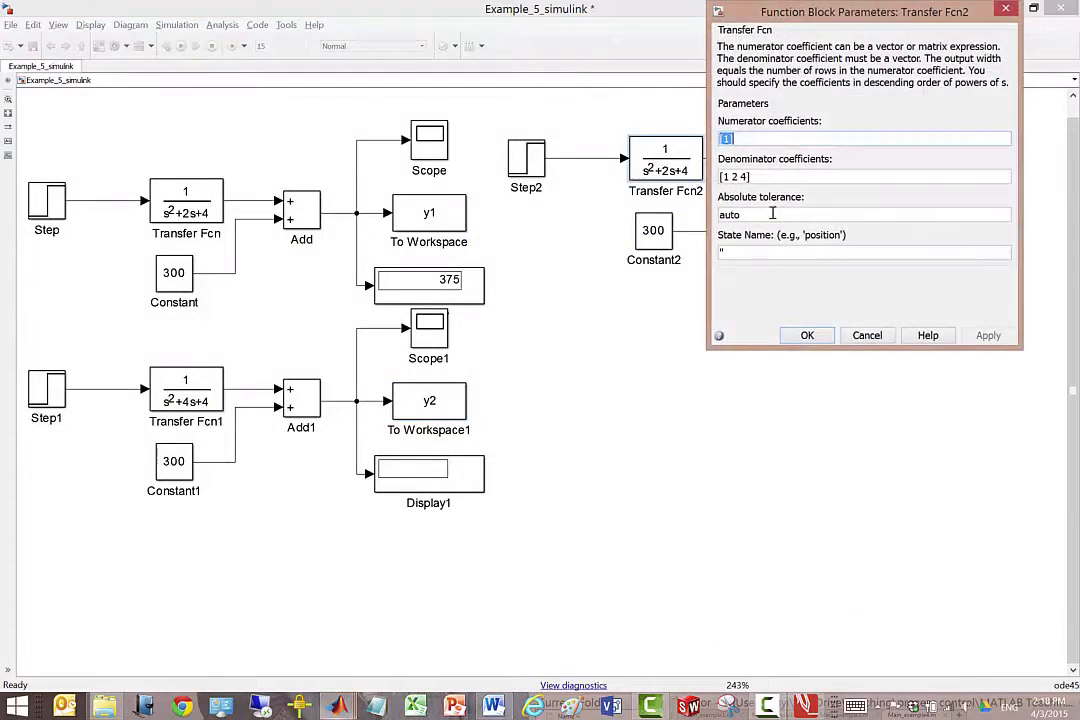
pyautogui.moveTo(721, 177); pyautogui.dragTo(740, 177)
pyautogui.click(741, 176)
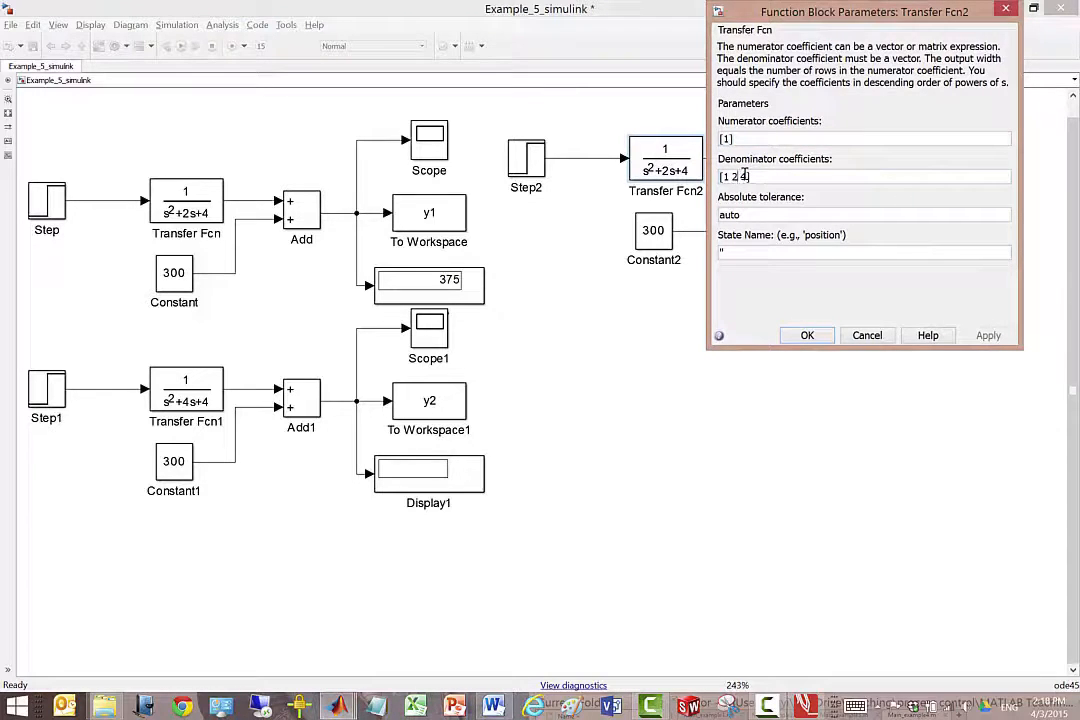
pyautogui.press('BackSpace')
pyautogui.write('8')
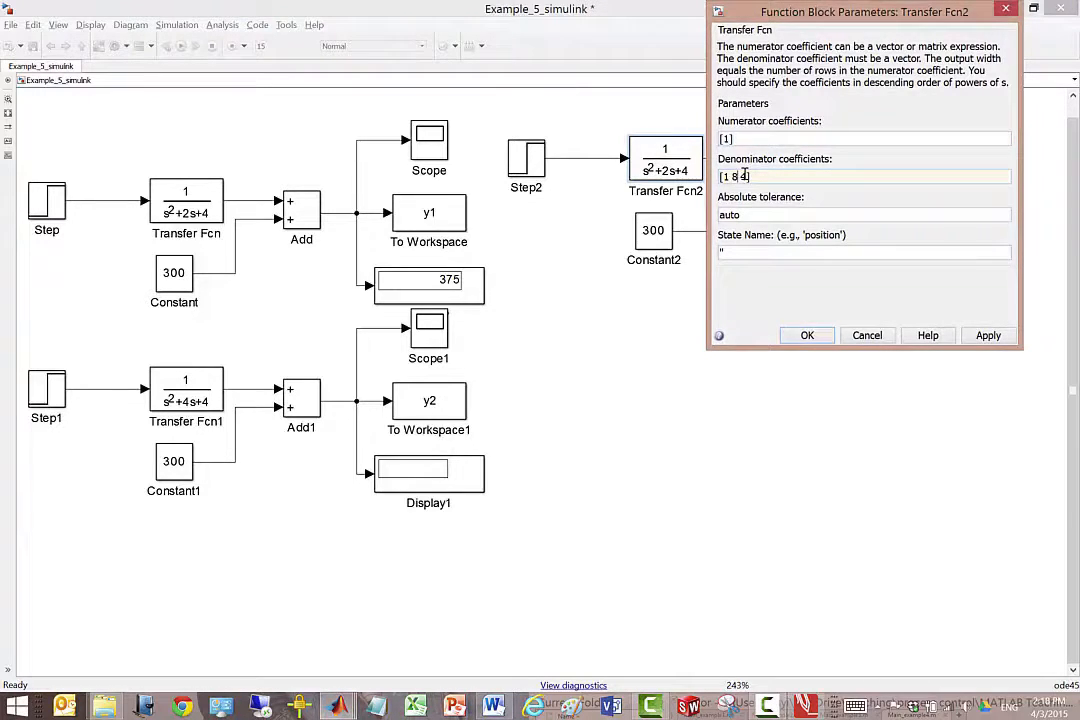
pyautogui.click(807, 335)
# Set the variable name of the third module's To Workspace2 block to y3.
pyautogui.doubleClick(909, 170)
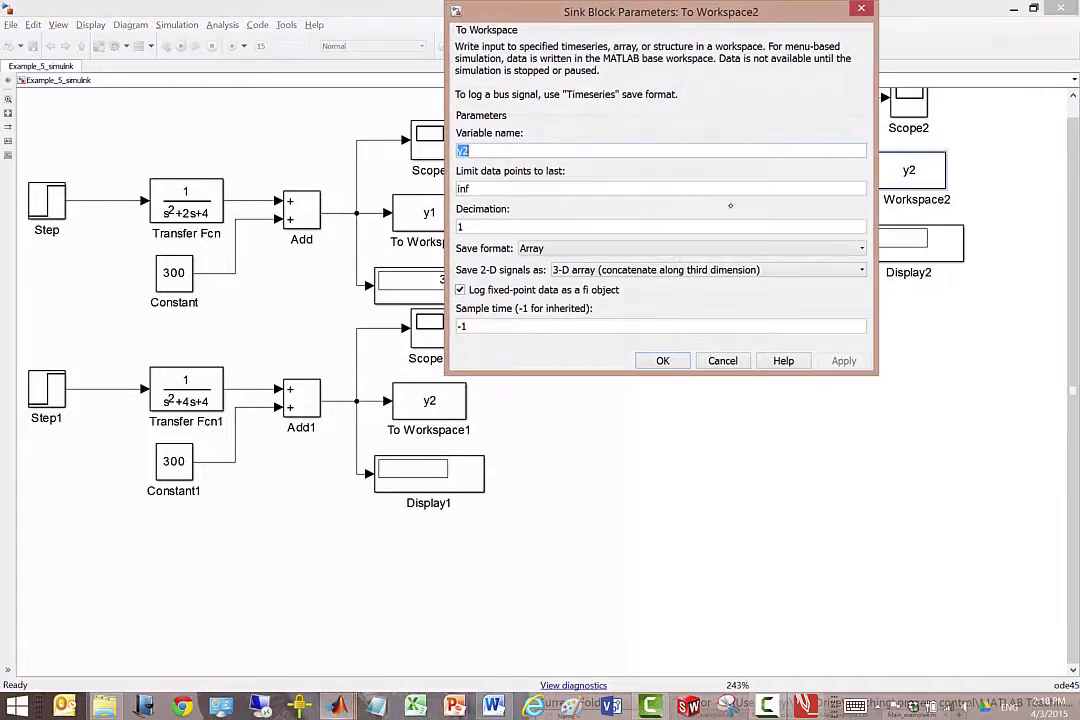
pyautogui.click(515, 149)
pyautogui.press('BackSpace')
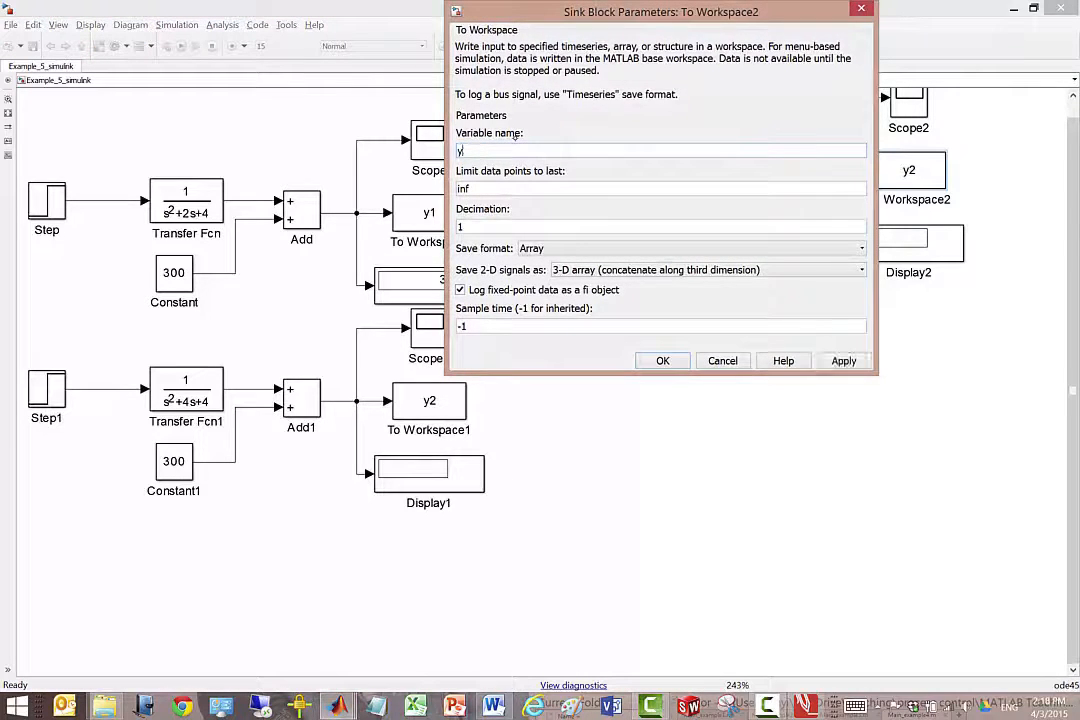
pyautogui.write('3')
pyautogui.click(672, 356)
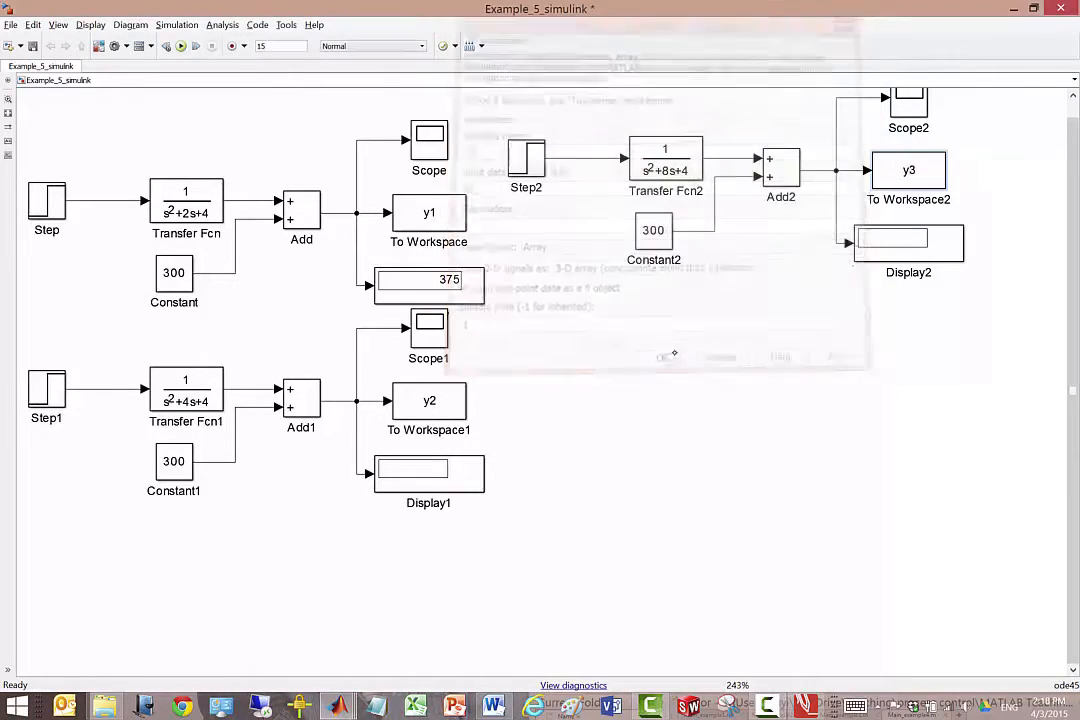
# Add a Clock block from the Simulink Sources library to the empty area below the third module.
pyautogui.click(99, 46)
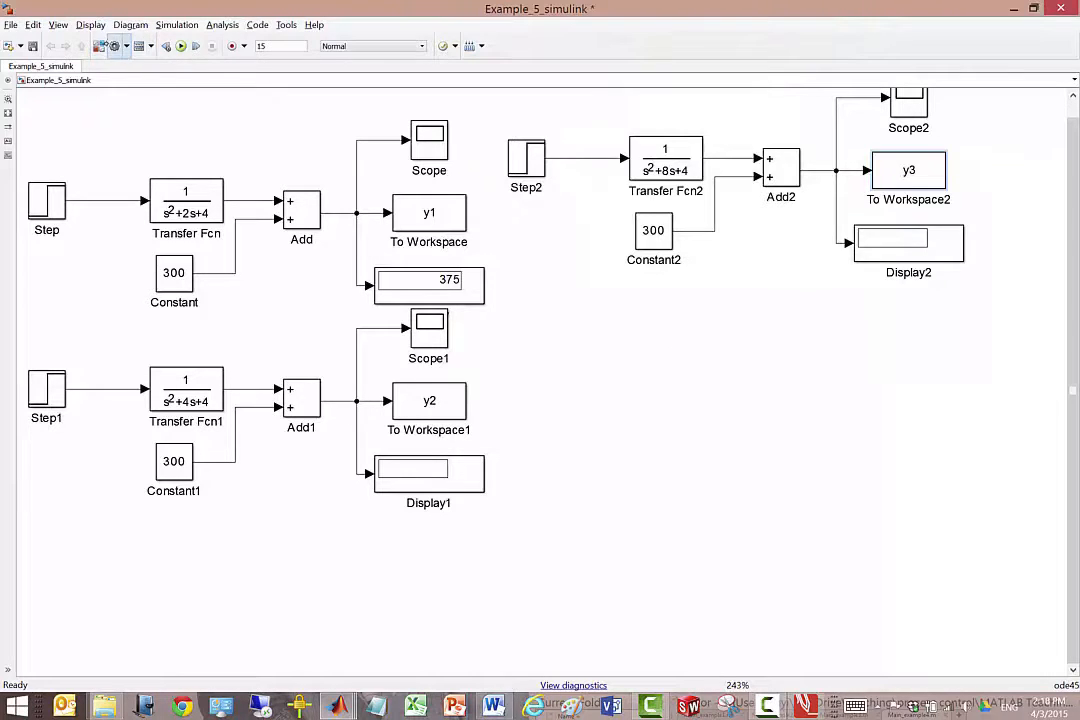
pyautogui.click(572, 329)
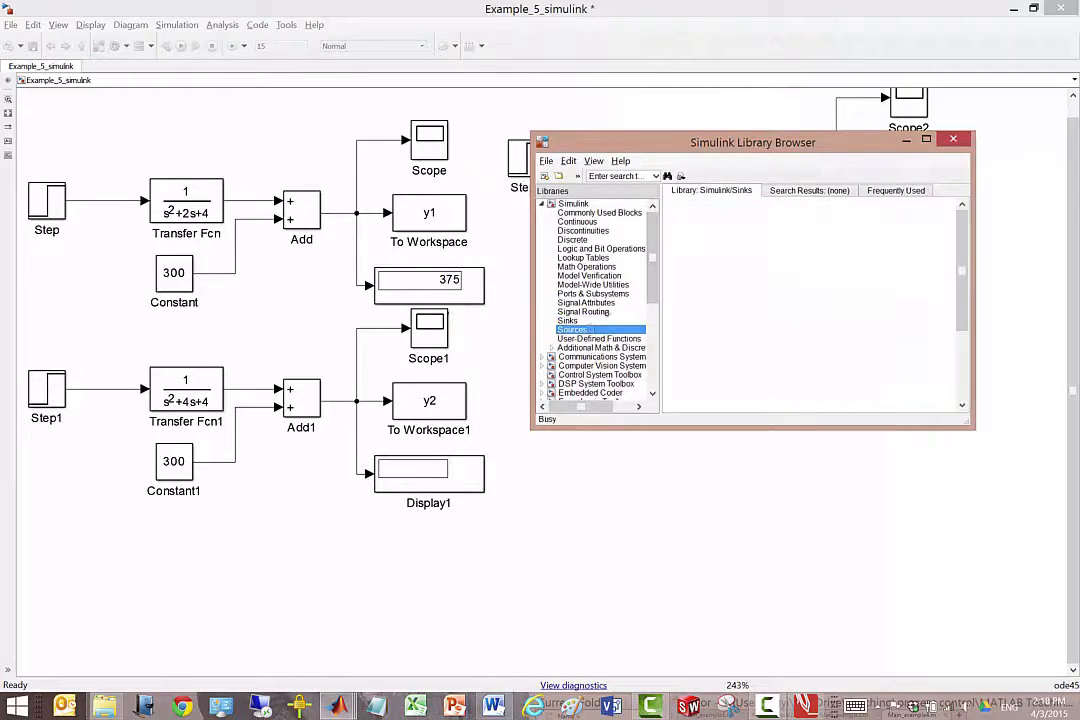
pyautogui.moveTo(659, 361); pyautogui.dragTo(600, 327)
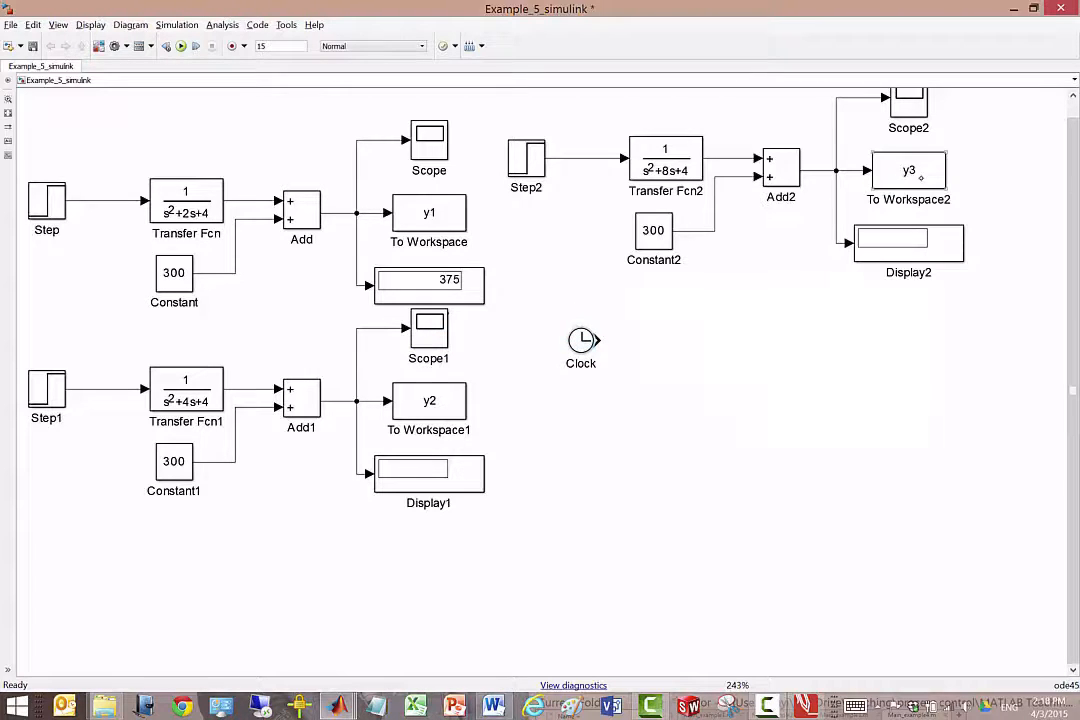
# Copy the y3 To Workspace block beside the Clock, name its variable t, and connect the Clock output to it.
pyautogui.moveTo(904, 172); pyautogui.dragTo(763, 340)
pyautogui.doubleClick(765, 342)
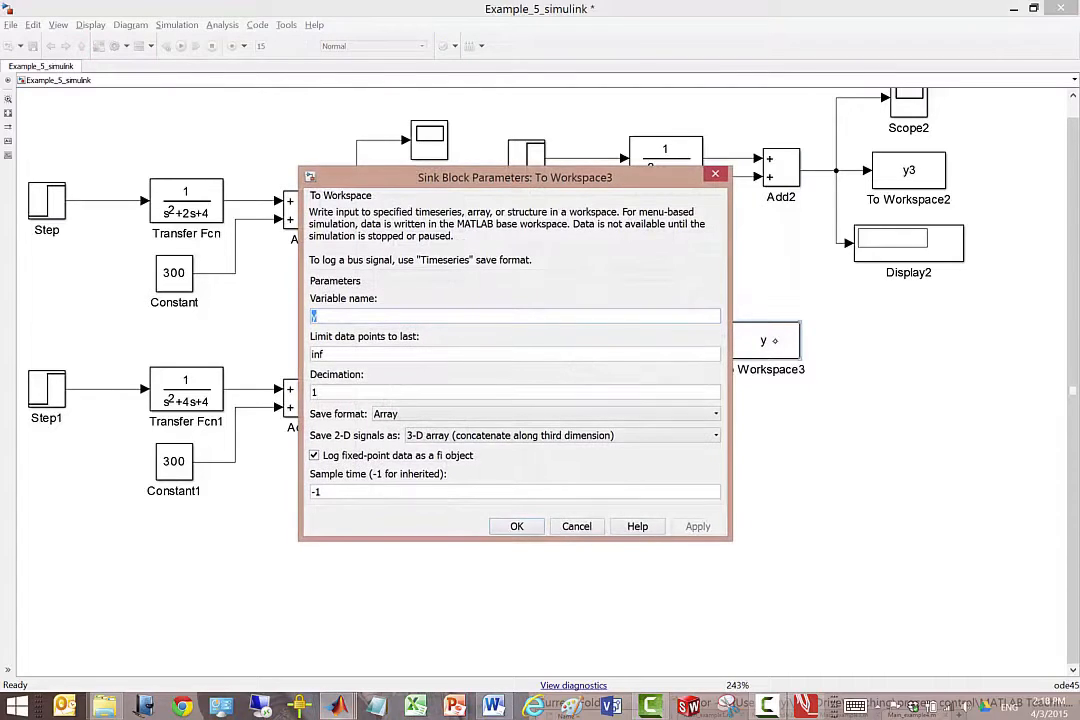
pyautogui.write('t')
pyautogui.click(516, 526)
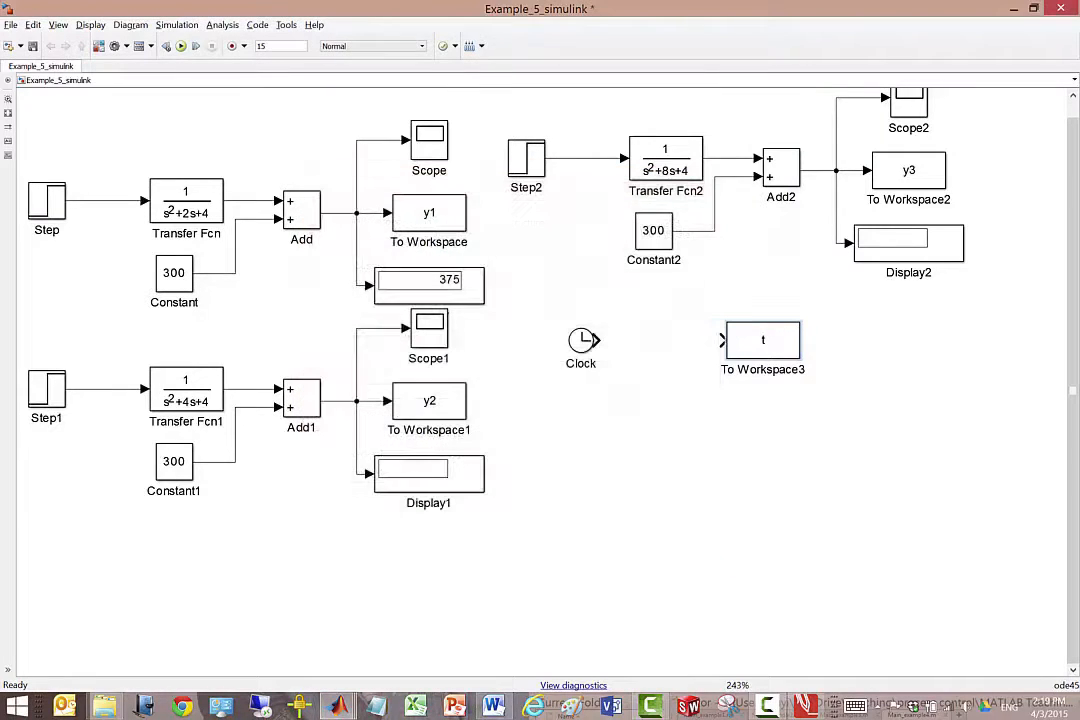
pyautogui.moveTo(624, 342); pyautogui.dragTo(721, 340)
# Save the Example_5_simulink model and run the simulation of all three modules.
pyautogui.hotkey('ctrl', 's')
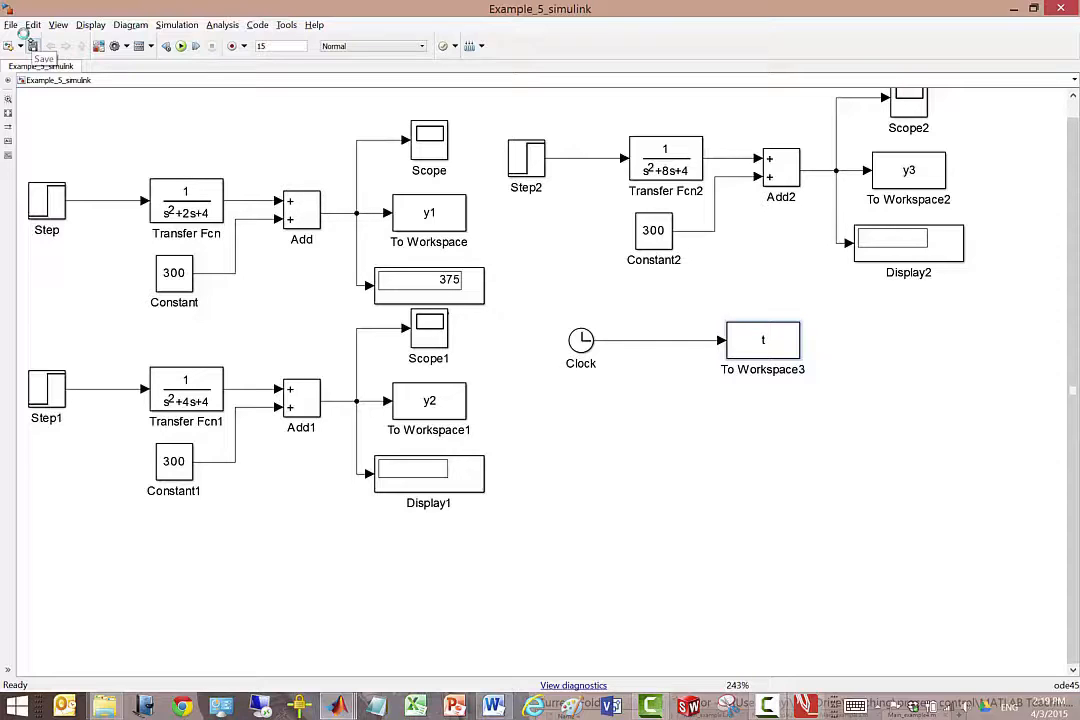
pyautogui.click(180, 46)
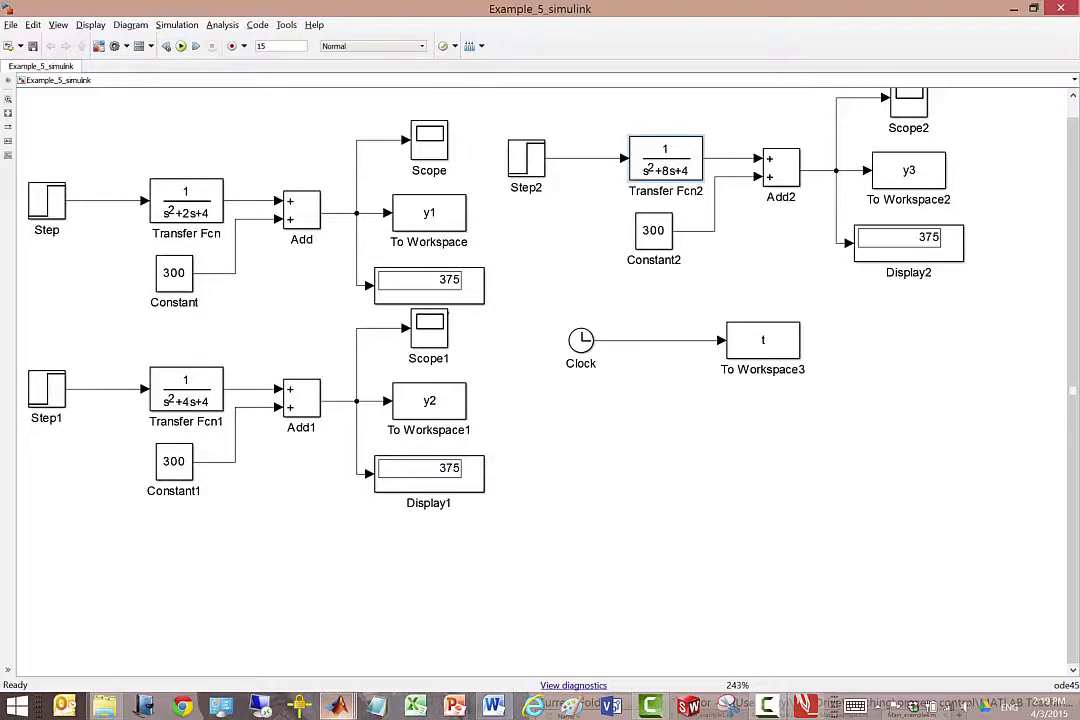
# Switch to the PDF and review the combined three-module diagram and the Step 4 commands for plotting y1, y2 and y3 together.
pyautogui.moveTo(338, 706)
pyautogui.click(256, 587)
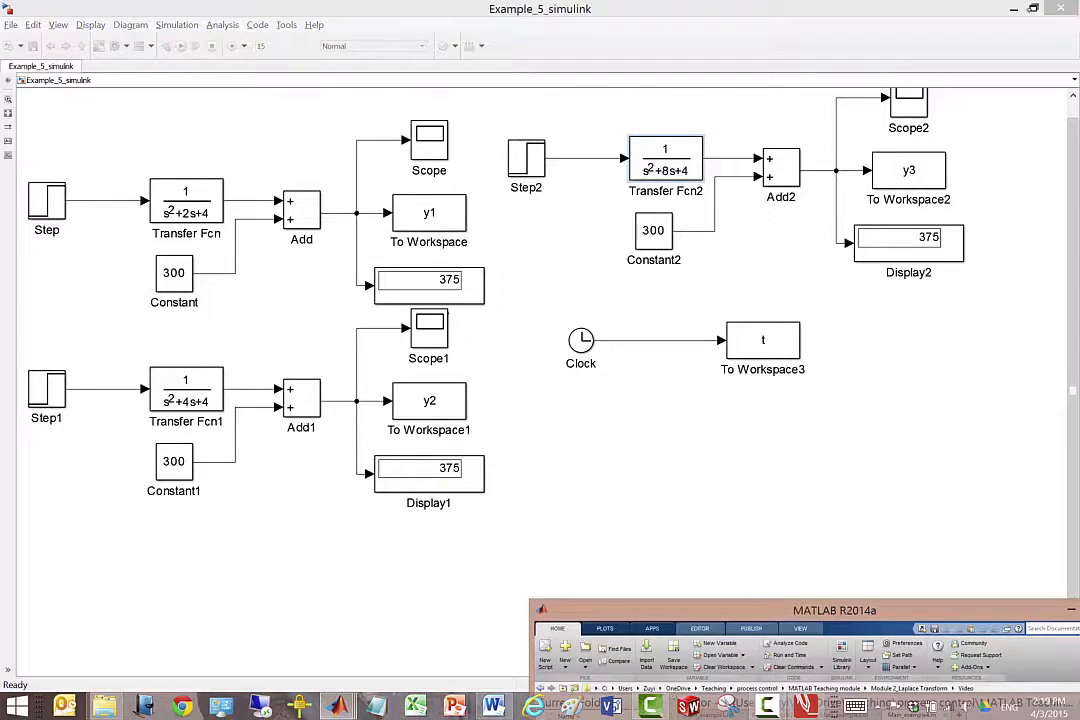
pyautogui.click(1034, 8)
pyautogui.click(209, 423)
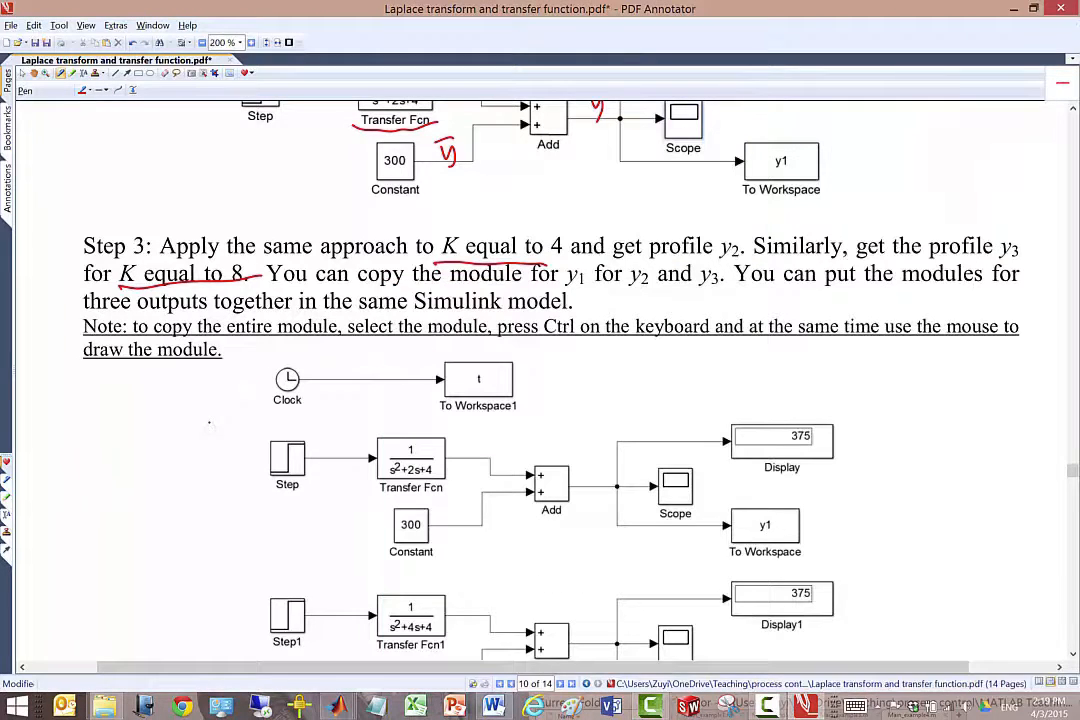
pyautogui.scroll(-5, 907, 547)
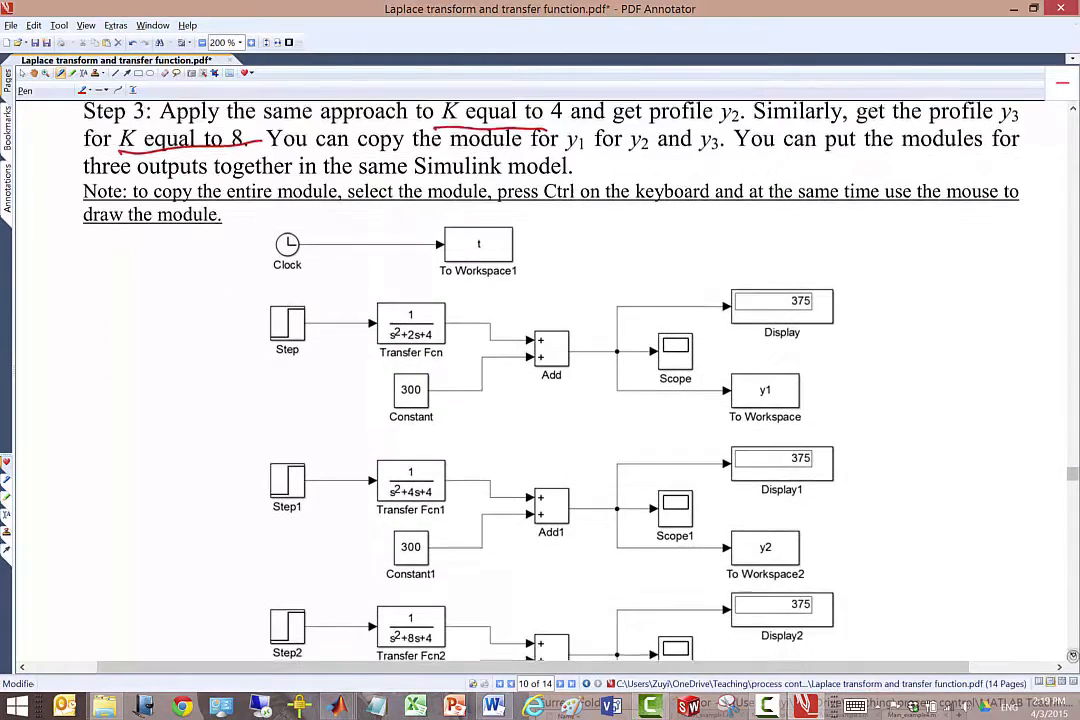
pyautogui.scroll(-5, 906, 552)
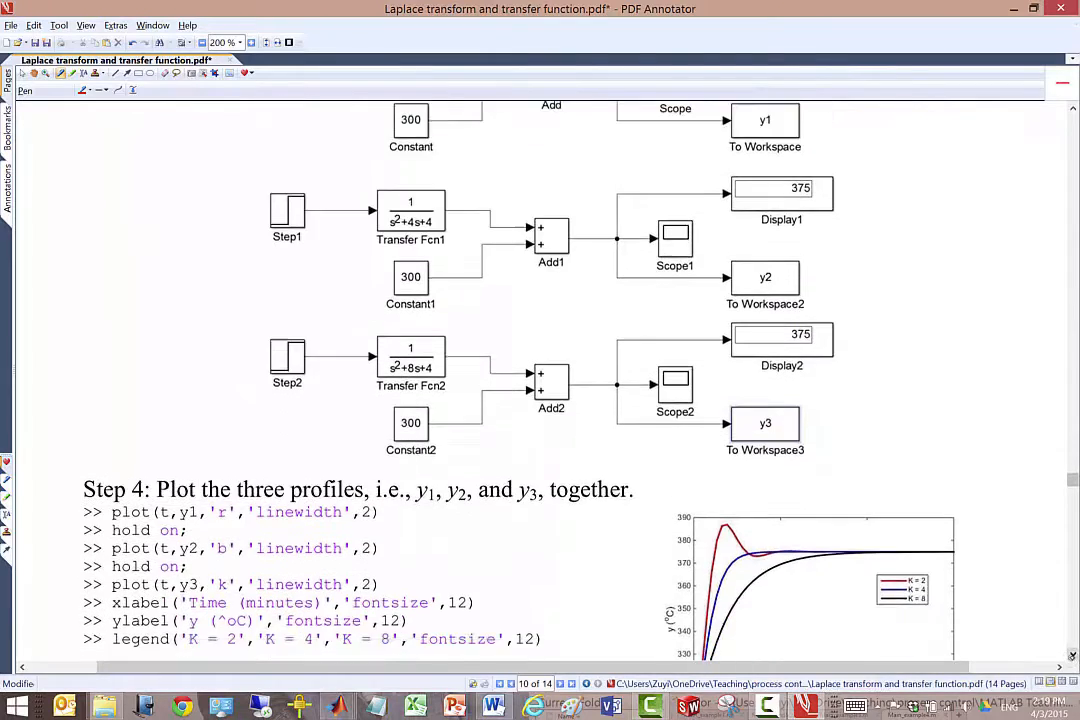
pyautogui.scroll(-1, 905, 554)
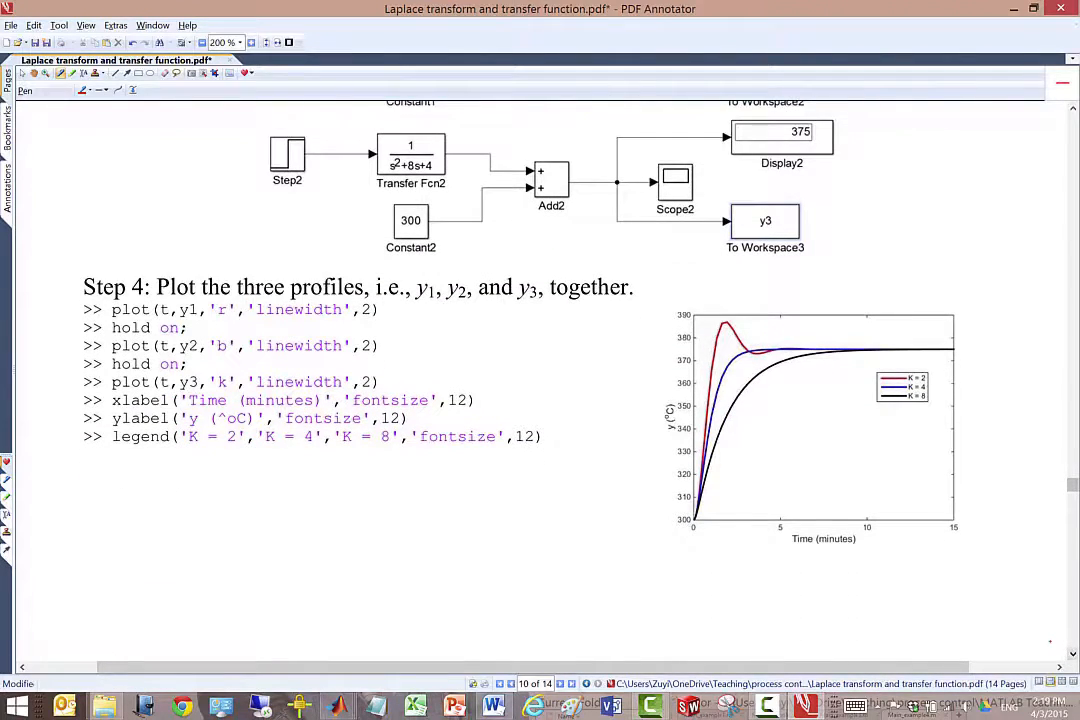
# Switch to the MATLAB window, place it beside the Step 4 commands of the PDF, and create a new script.
pyautogui.moveTo(338, 706)
pyautogui.click(165, 660)
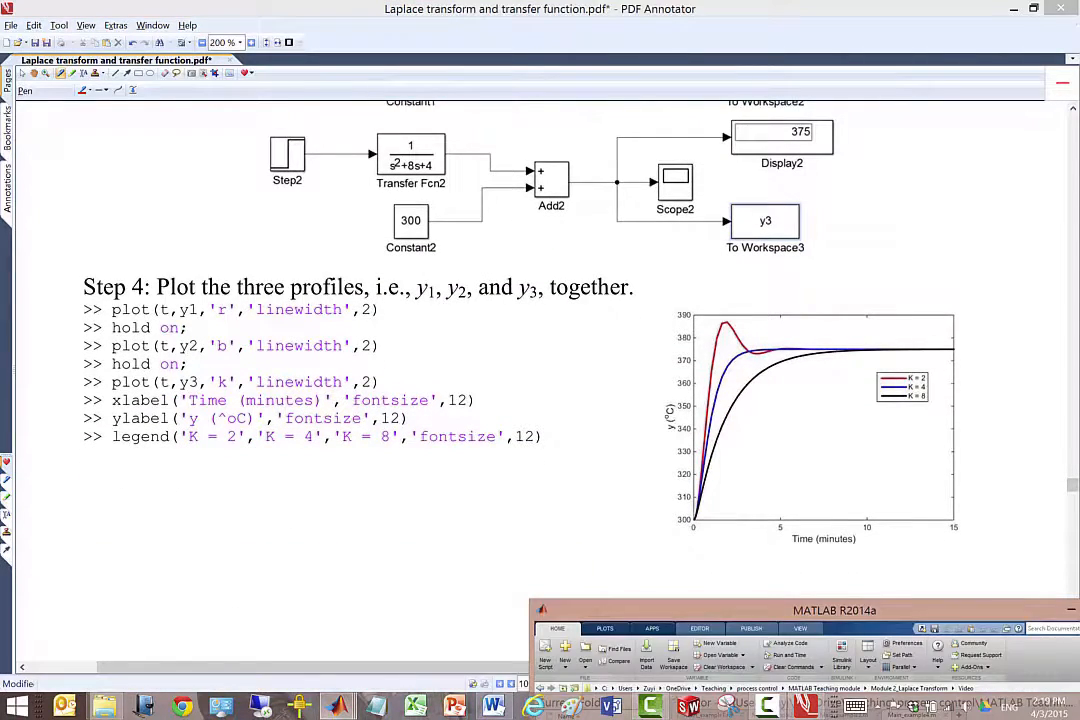
pyautogui.moveTo(707, 610); pyautogui.dragTo(680, 125)
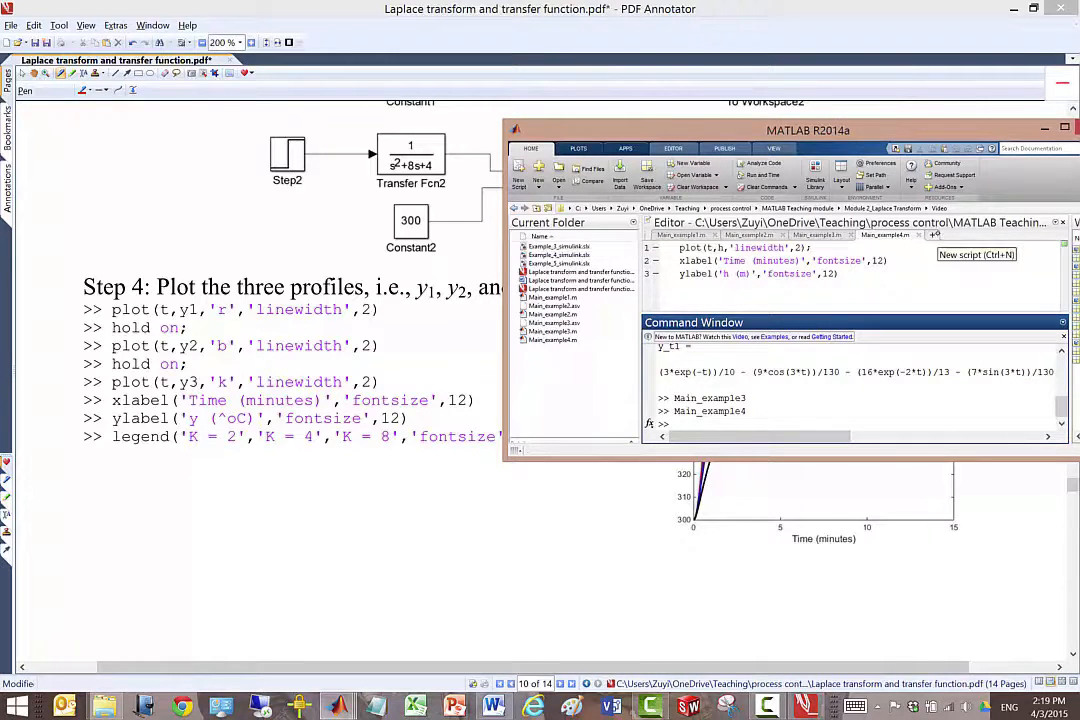
pyautogui.click(932, 234)
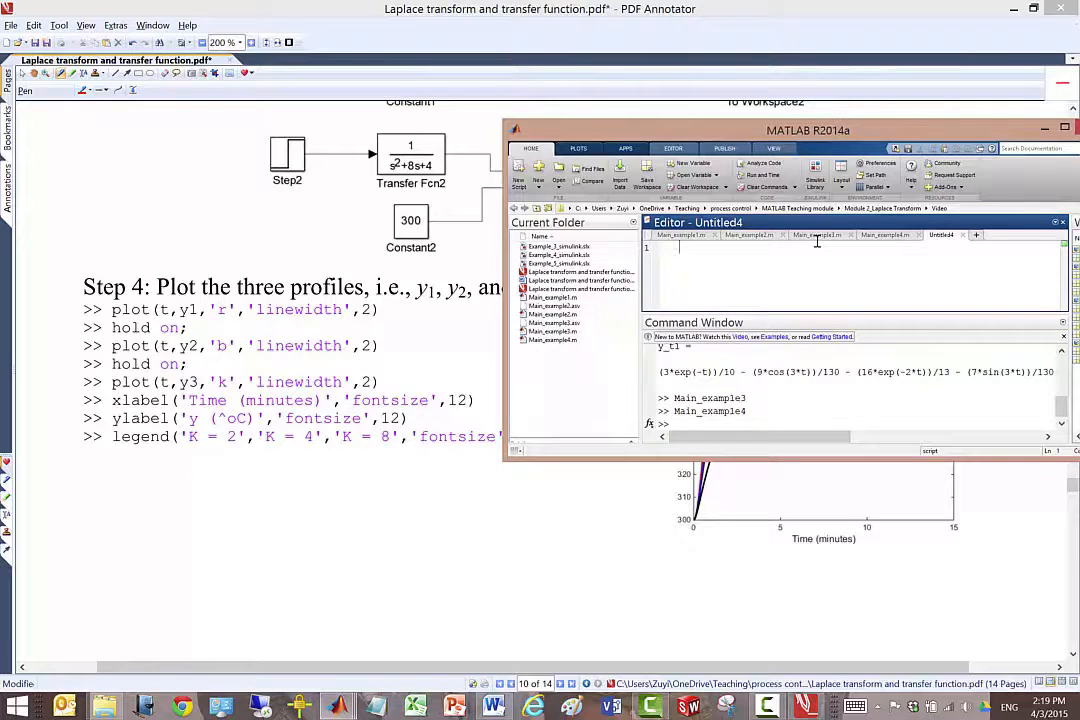
# Write the script lines plot(t,y1,'r','linewidth',2); and hold on; to plot the first profile in red.
pyautogui.write("plot(t,y1,'r','linewi")
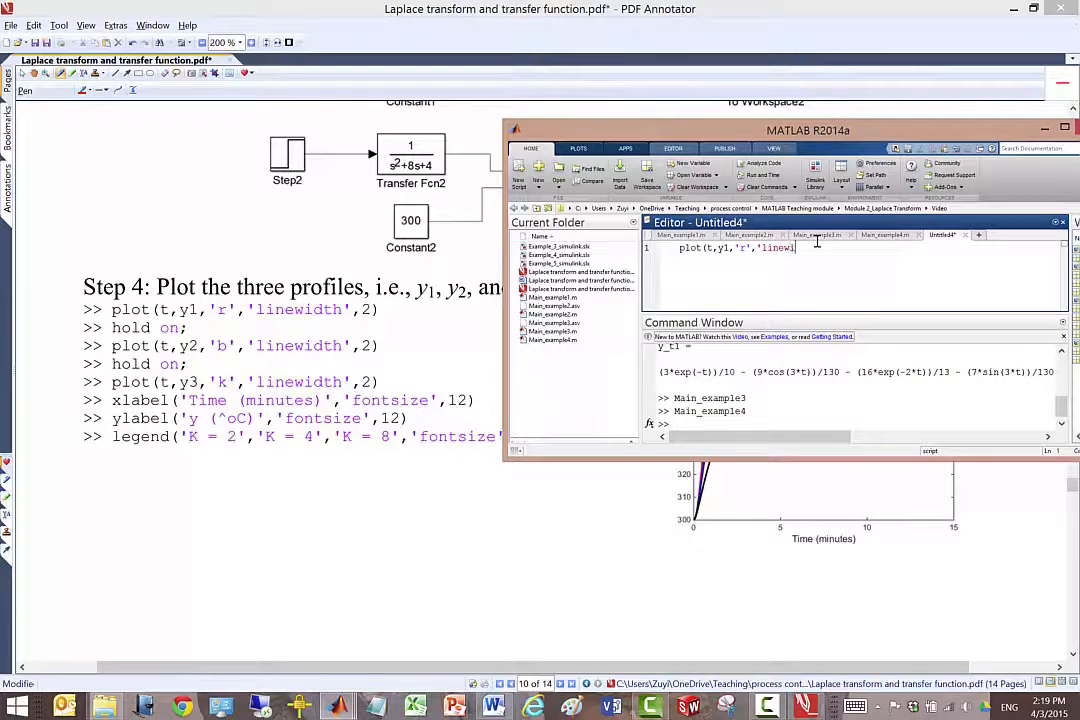
pyautogui.write("dth',2);")
pyautogui.press('Return')
pyautogui.write('hold on;')
# Duplicate the plot and hold on lines twice below the originals in the script.
pyautogui.hotkey('ctrl', 'a')
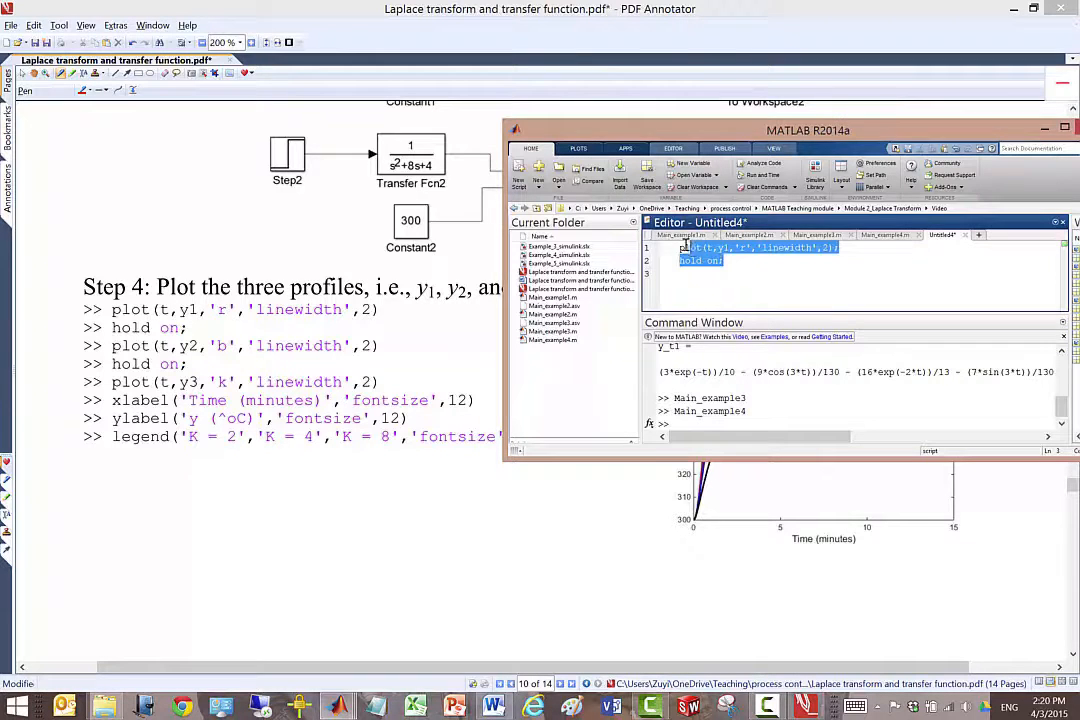
pyautogui.hotkey('ctrl', 'c')
pyautogui.click(658, 273)
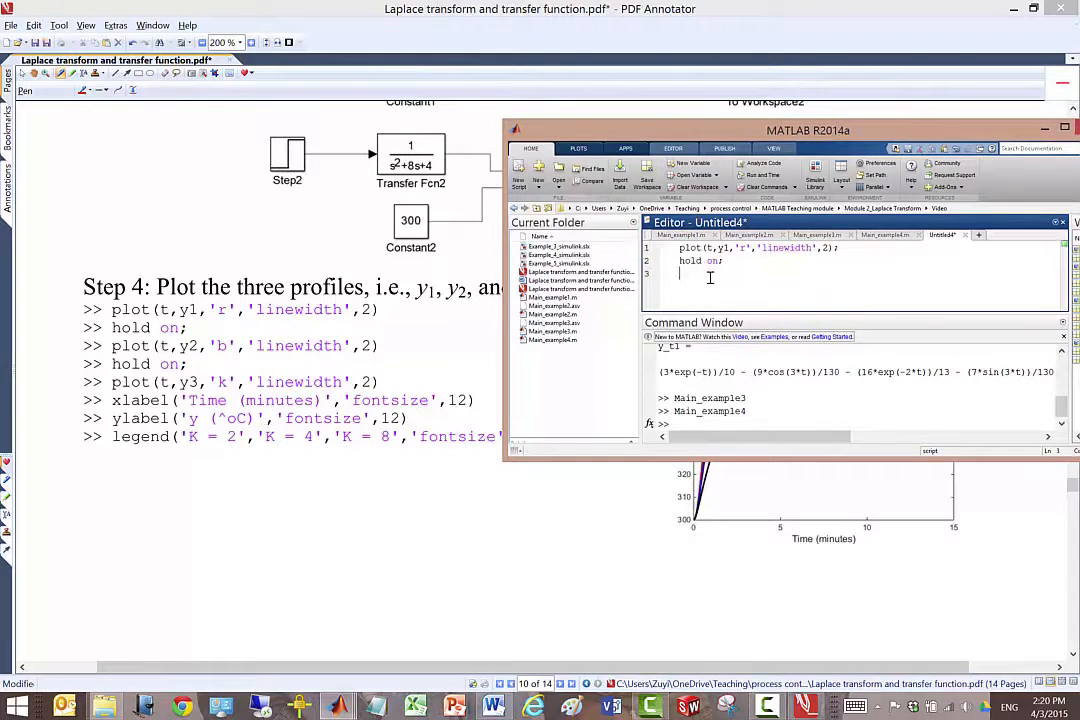
pyautogui.hotkey('ctrl', 'v')
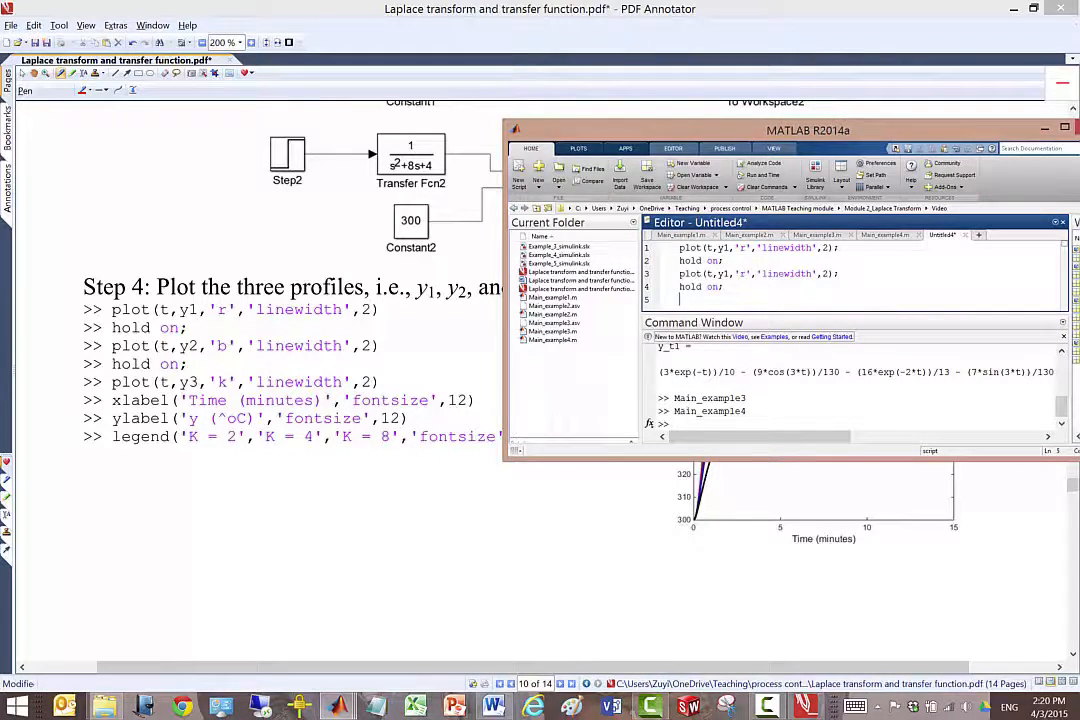
pyautogui.hotkey('ctrl', 'v')
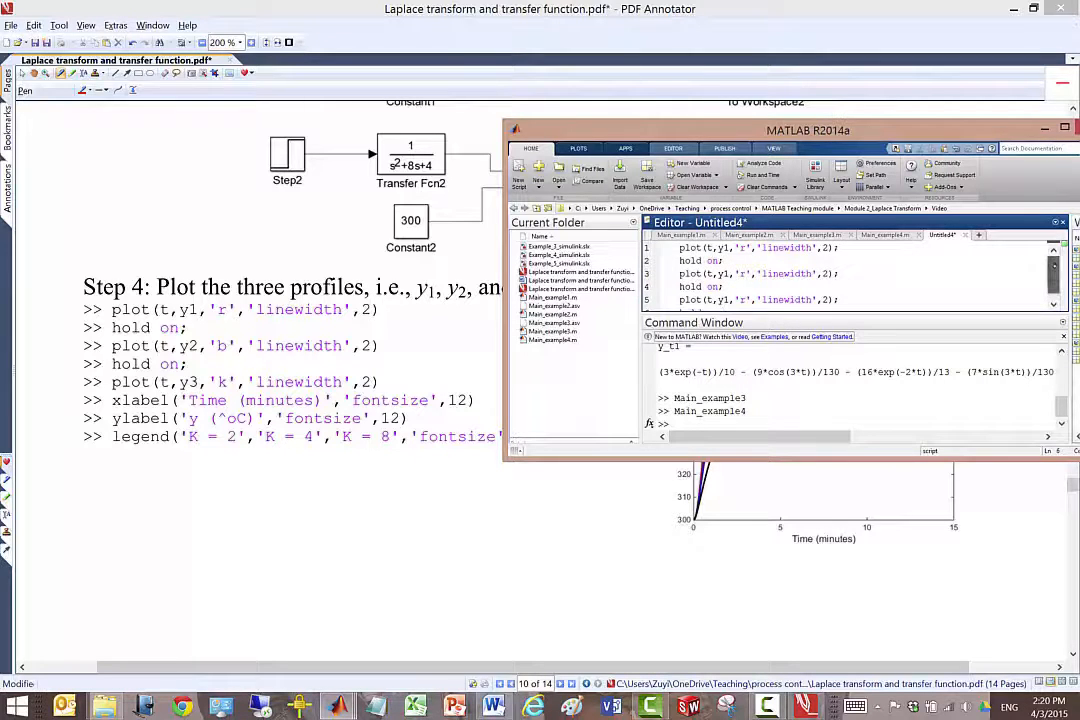
# Change the second plot command in the script to use y2 and the colour 'b'.
pyautogui.click(730, 273)
pyautogui.click(746, 274)
pyautogui.press('BackSpace')
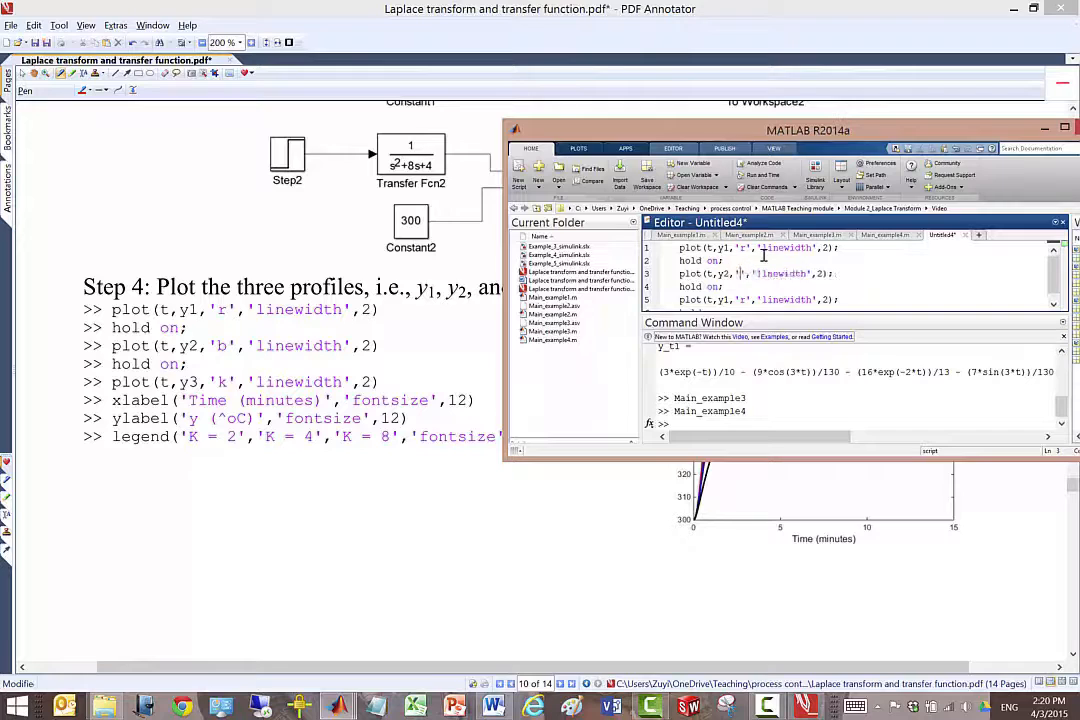
pyautogui.write('b')
# Change the third plot command in the script to use y3 and the colour 'k'.
pyautogui.click(731, 299)
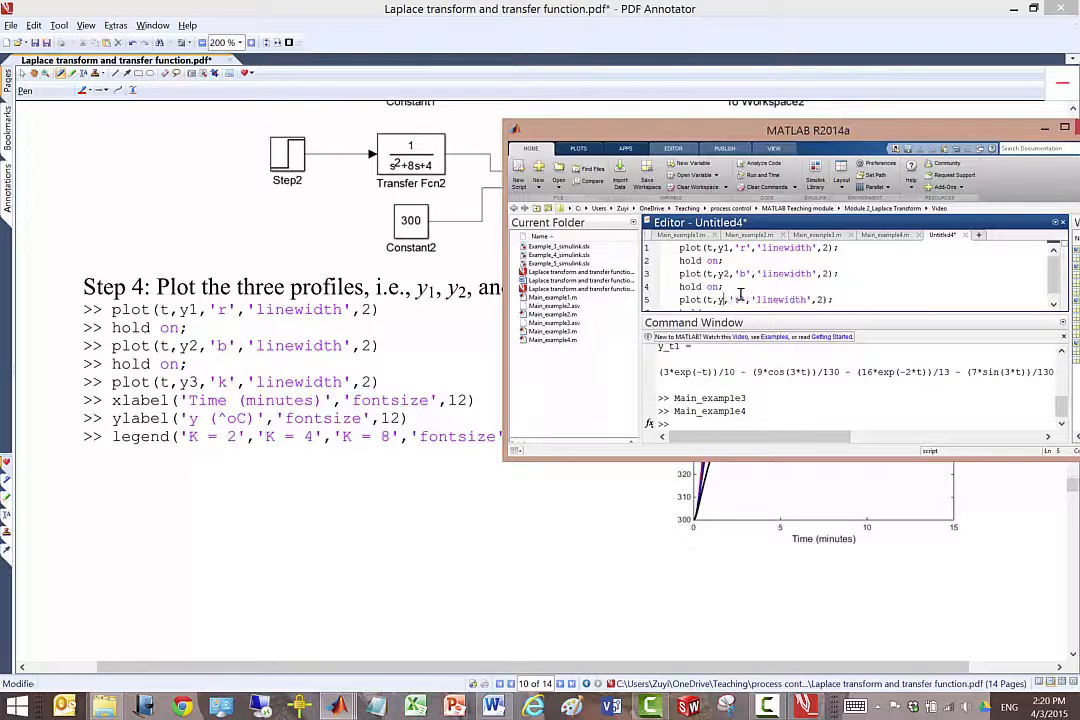
pyautogui.press('BackSpace')
pyautogui.write('3')
pyautogui.click(748, 299)
pyautogui.press('BackSpace')
pyautogui.write('k')
# Replace the last hold on line with xlabel('Time (minutes)','fontsize',12); and start a new line below it.
pyautogui.scroll(-1, 982, 282)
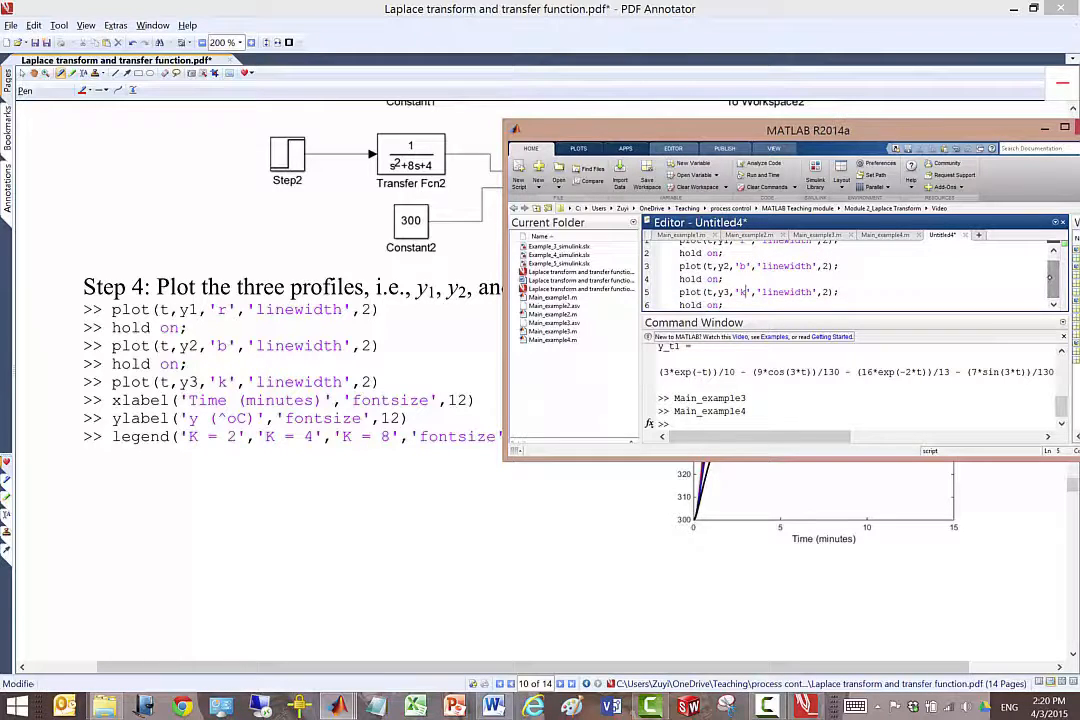
pyautogui.moveTo(722, 305); pyautogui.dragTo(665, 305)
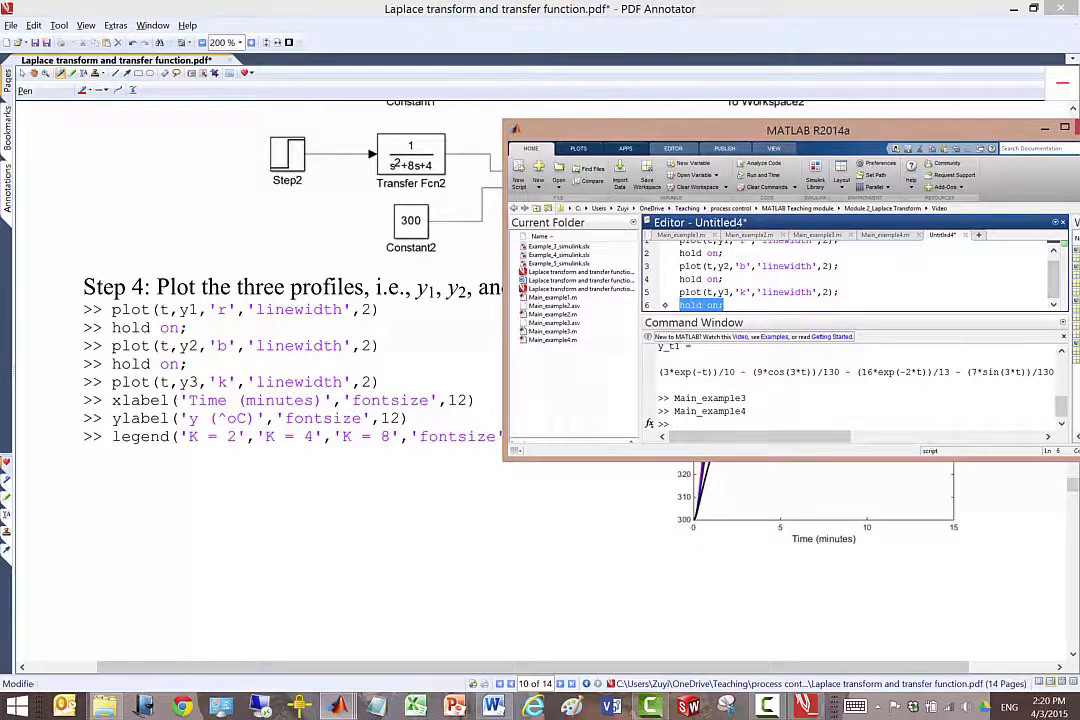
pyautogui.write("xlabel('")
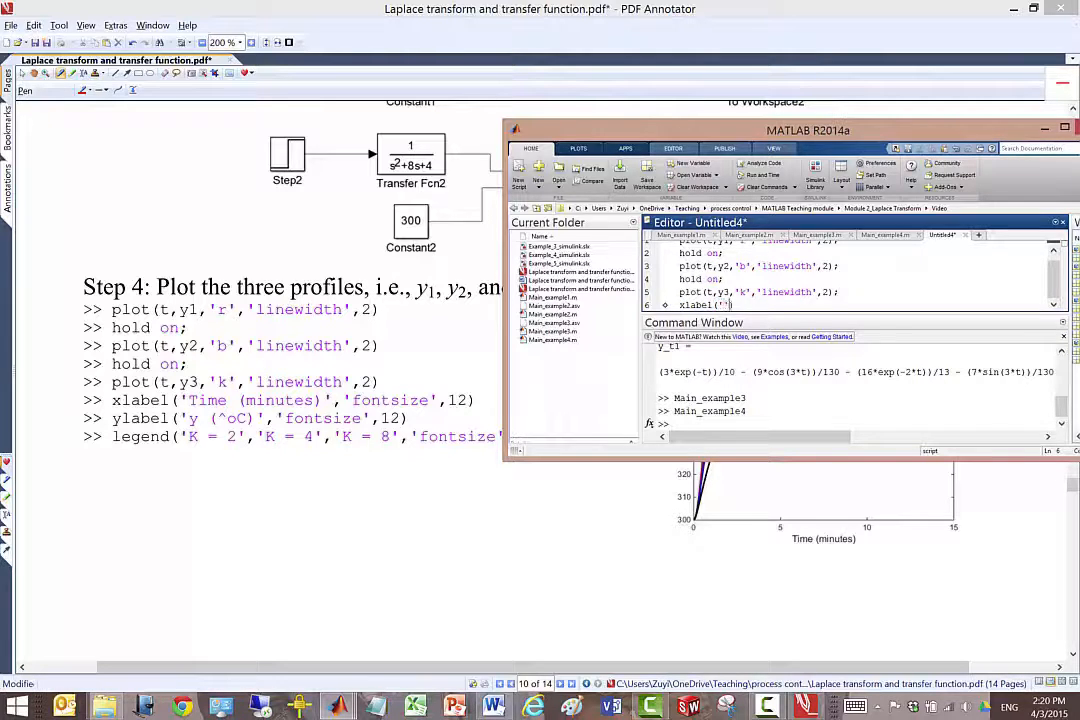
pyautogui.write('Time (minu')
pyautogui.press('BackSpace')
pyautogui.press('BackSpace')
pyautogui.write('jut')
pyautogui.press('BackSpace')
pyautogui.press('BackSpace')
pyautogui.press('BackSpace')
pyautogui.write("nutes)','fontsize")
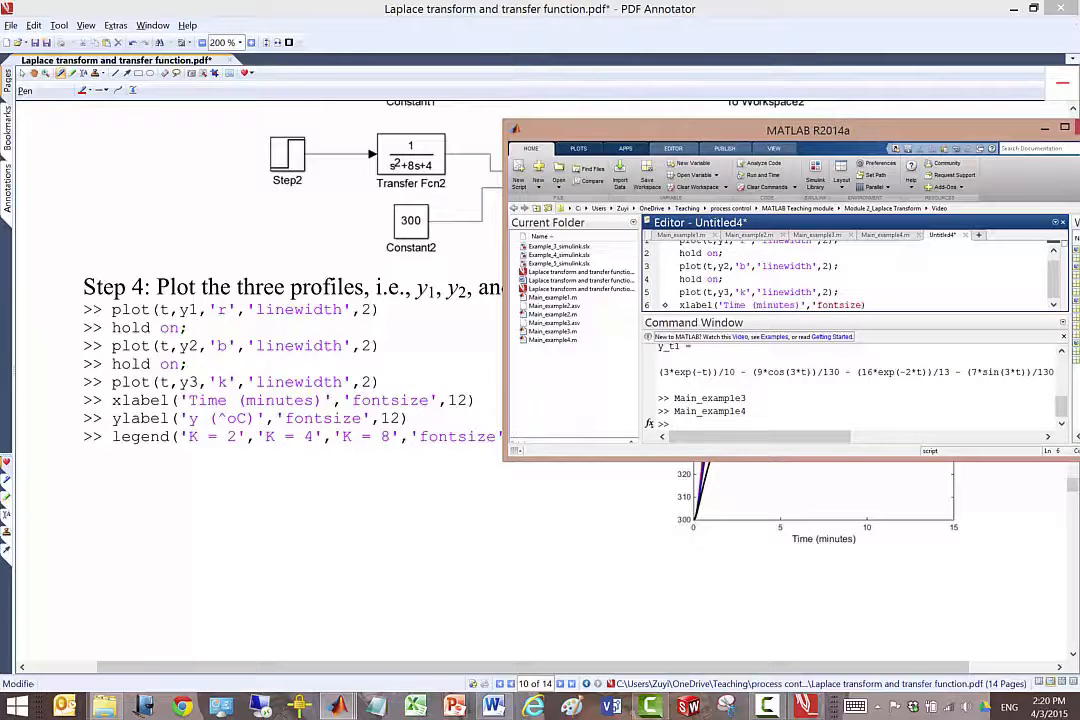
pyautogui.write("',12);")
pyautogui.press('Return')
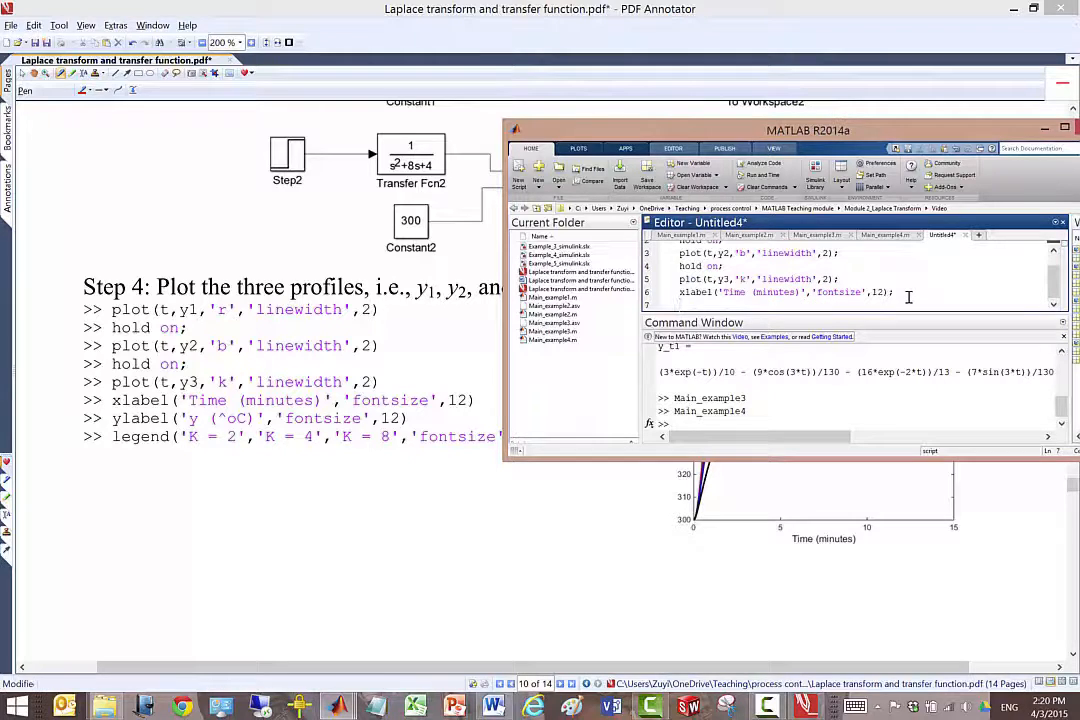
# Duplicate the xlabel line onto the empty line below it and change the copy's command to ylabel.
pyautogui.moveTo(894, 292); pyautogui.dragTo(682, 292)
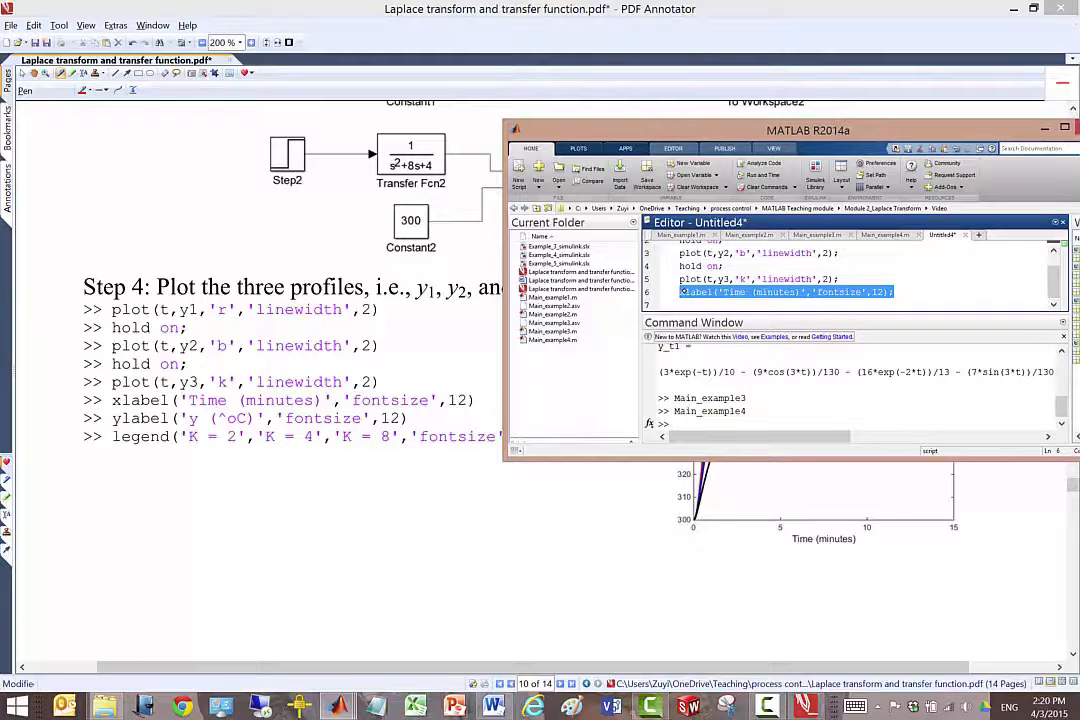
pyautogui.hotkey('ctrl', 'c')
pyautogui.click(695, 298)
pyautogui.hotkey('ctrl', 'v')
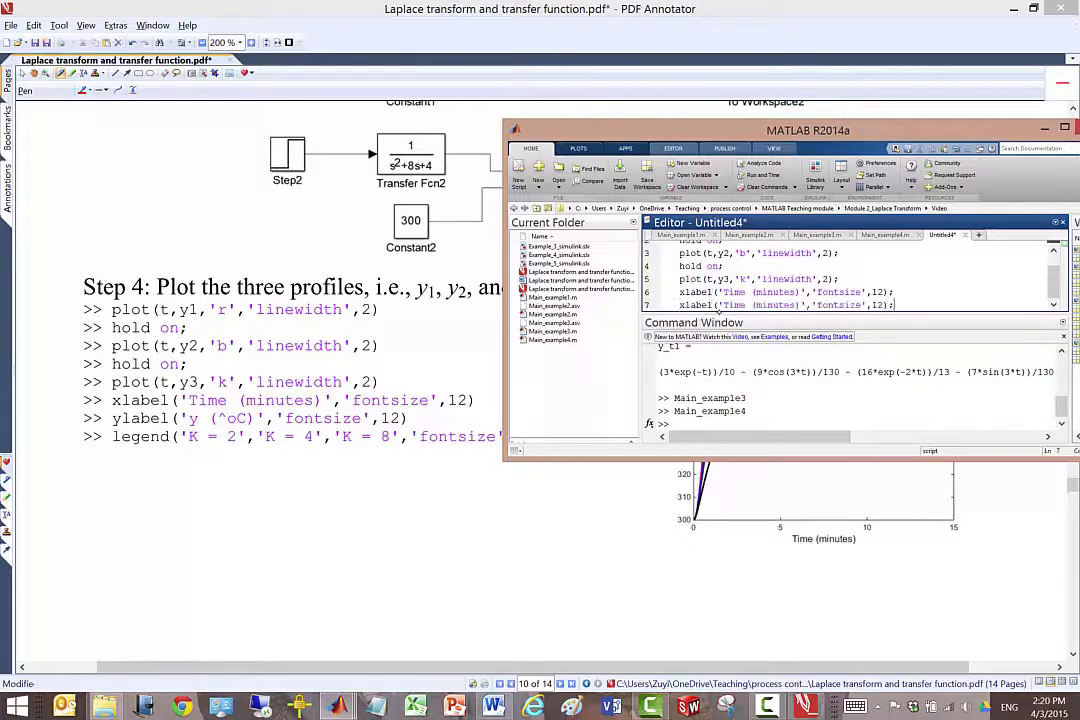
pyautogui.press('BackSpace')
pyautogui.write('y')
# Replace the label text in the ylabel command with y (^OC).
pyautogui.moveTo(722, 304); pyautogui.dragTo(802, 304)
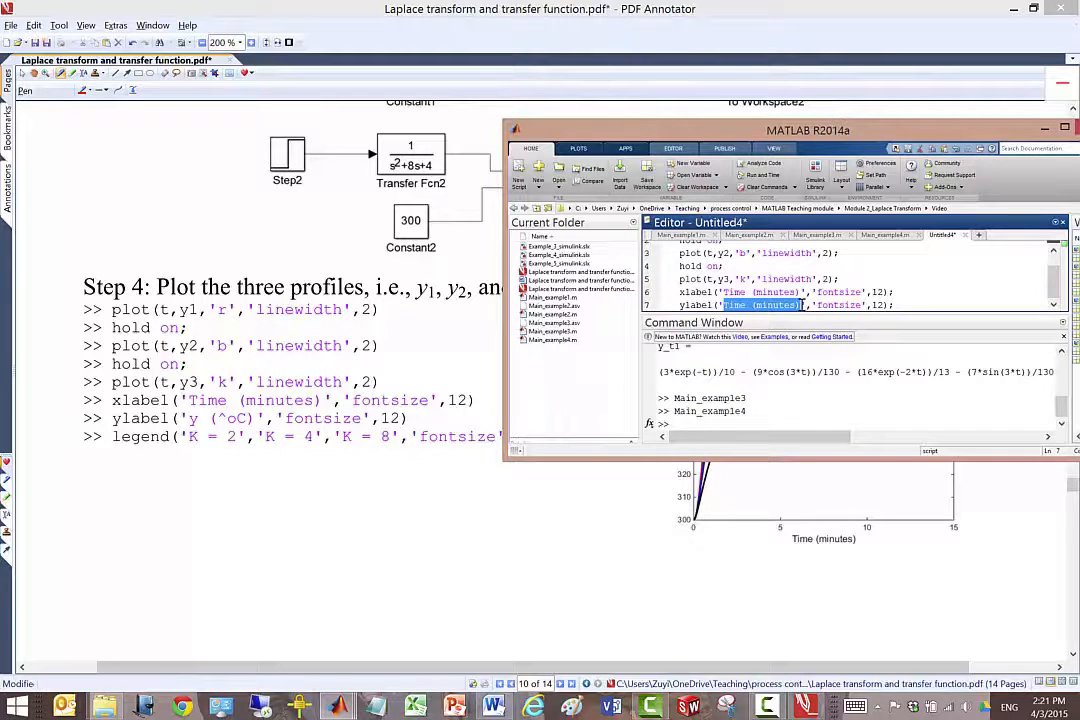
pyautogui.write('y (')
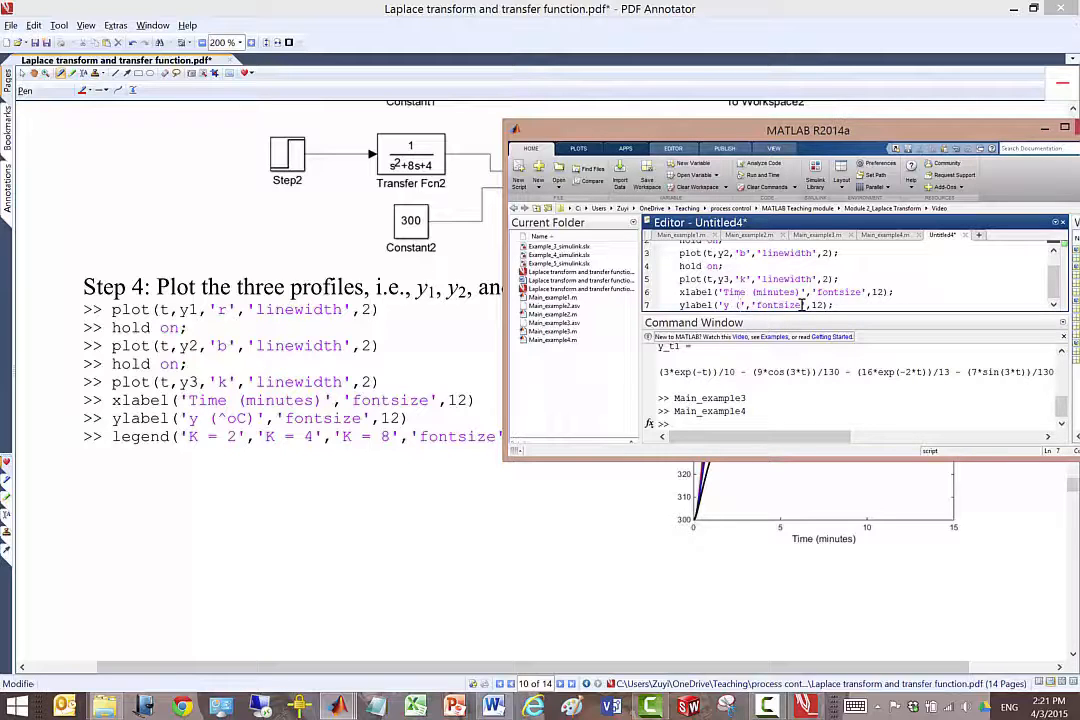
pyautogui.write('^oC)')
# Switch to PDF Annotator, circle the ^ in the ylabel line in pen, and handwrite "superscript" with a ^ notation example below it.
pyautogui.click(440, 62)
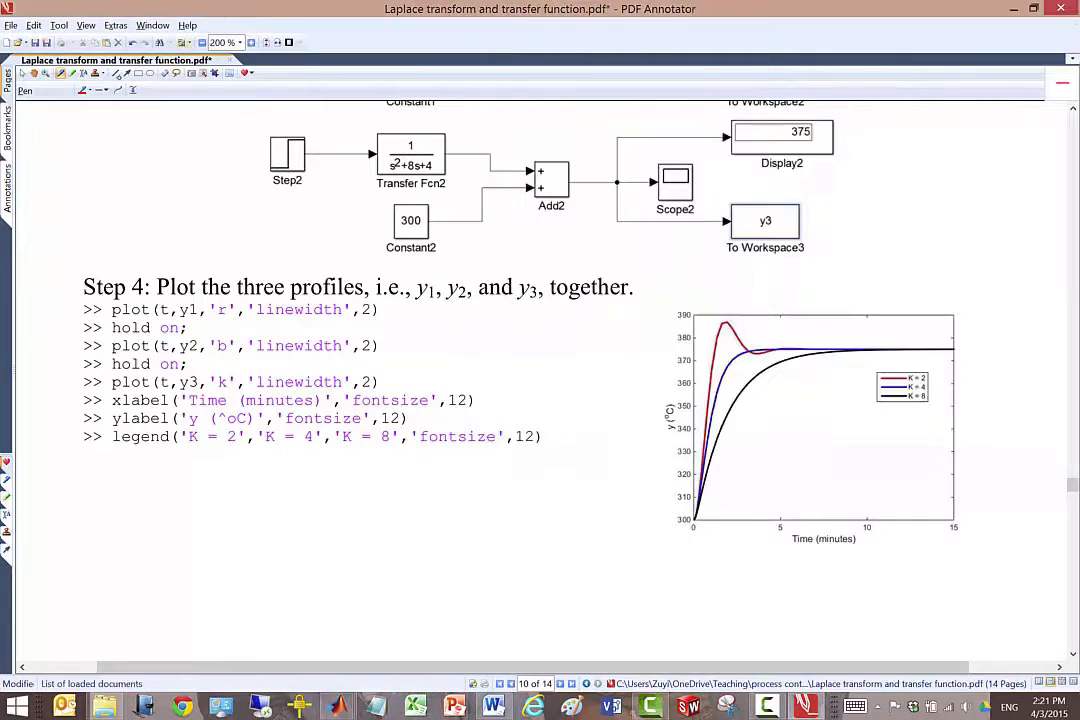
pyautogui.click(87, 91)
pyautogui.moveTo(219, 406)
pyautogui.mouseDown()
pyautogui.moveTo(230, 486)
pyautogui.moveTo(241, 486)
pyautogui.mouseUp()
pyautogui.moveTo(254, 473); pyautogui.dragTo(266, 483)
pyautogui.moveTo(269, 469)
pyautogui.mouseDown()
pyautogui.moveTo(276, 487)
pyautogui.moveTo(290, 470)
pyautogui.moveTo(368, 461)
pyautogui.mouseUp()
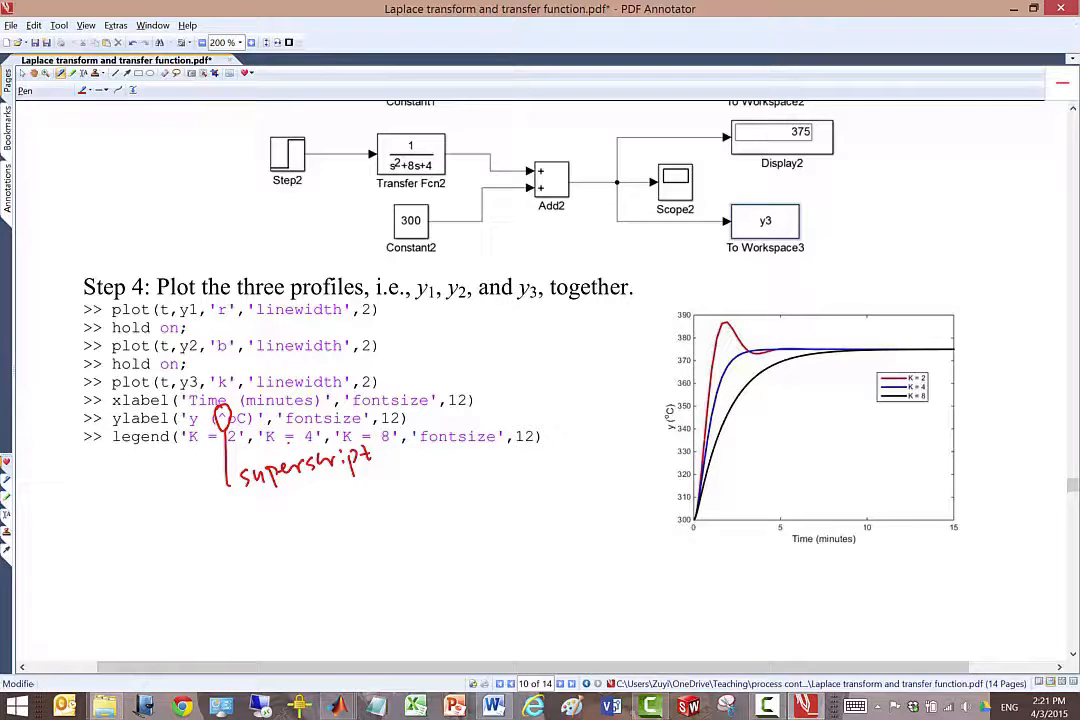
pyautogui.moveTo(365, 494)
pyautogui.mouseDown()
pyautogui.moveTo(391, 481)
pyautogui.moveTo(428, 487)
pyautogui.mouseUp()
# Switch back to MATLAB, end the ylabel line with a semicolon and start a new line below it.
pyautogui.hotkey('alt', 'Tab')
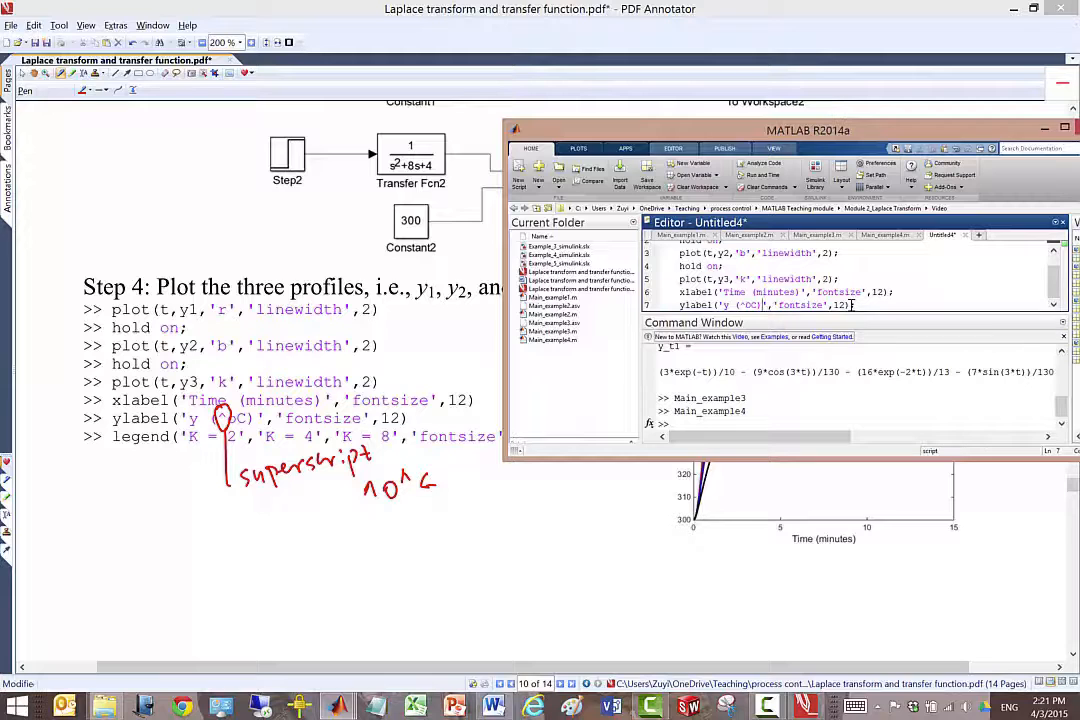
pyautogui.click(851, 305)
pyautogui.write(';')
pyautogui.press('Return')
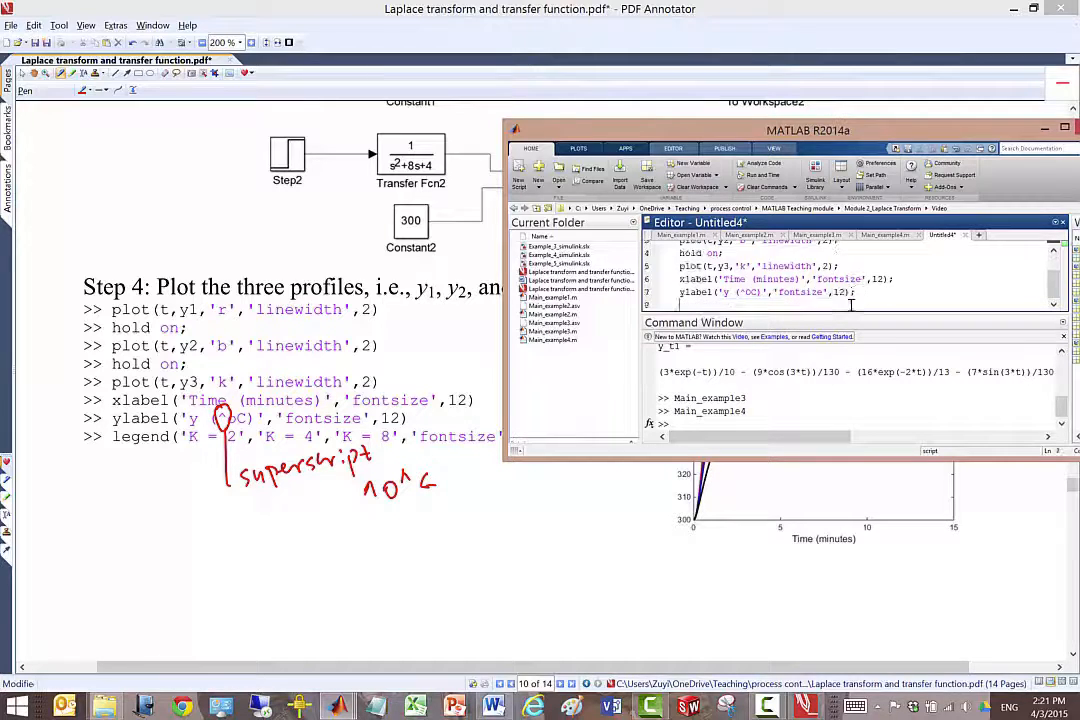
# Write a legend command on line 8 with the entries 'K = 2','K = 4', 'K = 8'.
pyautogui.write('legend(')
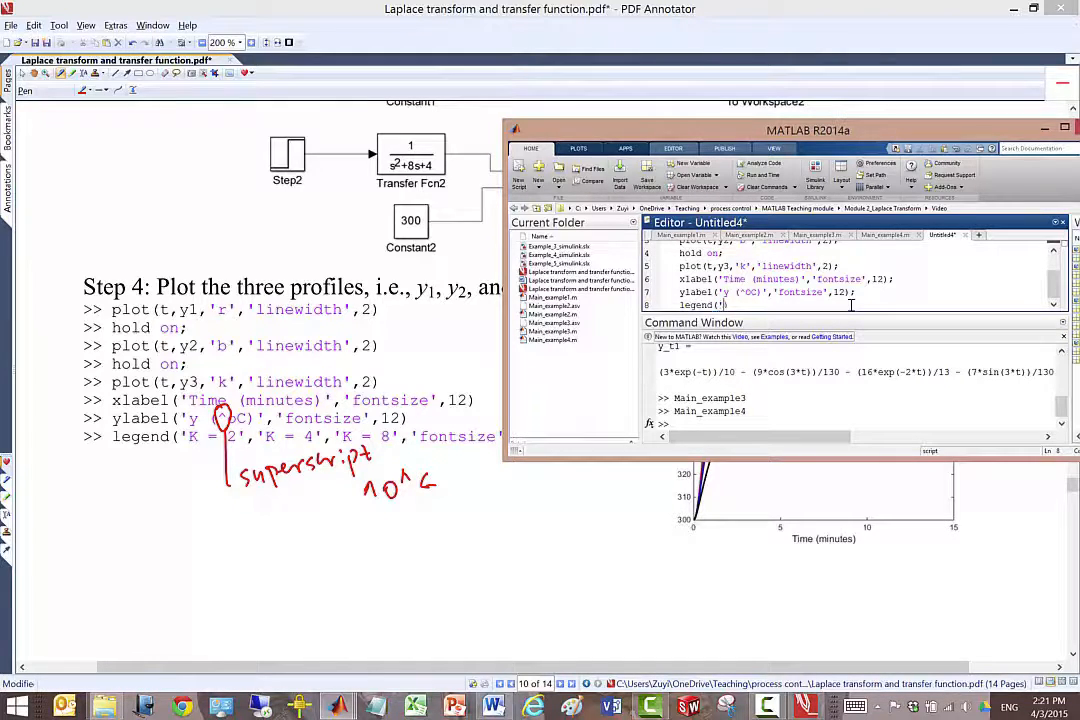
pyautogui.write("'K = 2','K = 4', 'K = 8',")
# Add the 'fontsize',12 option copied from the ylabel line to the legend command and close its parenthesis.
pyautogui.moveTo(778, 291); pyautogui.dragTo(851, 291)
pyautogui.click(866, 304)
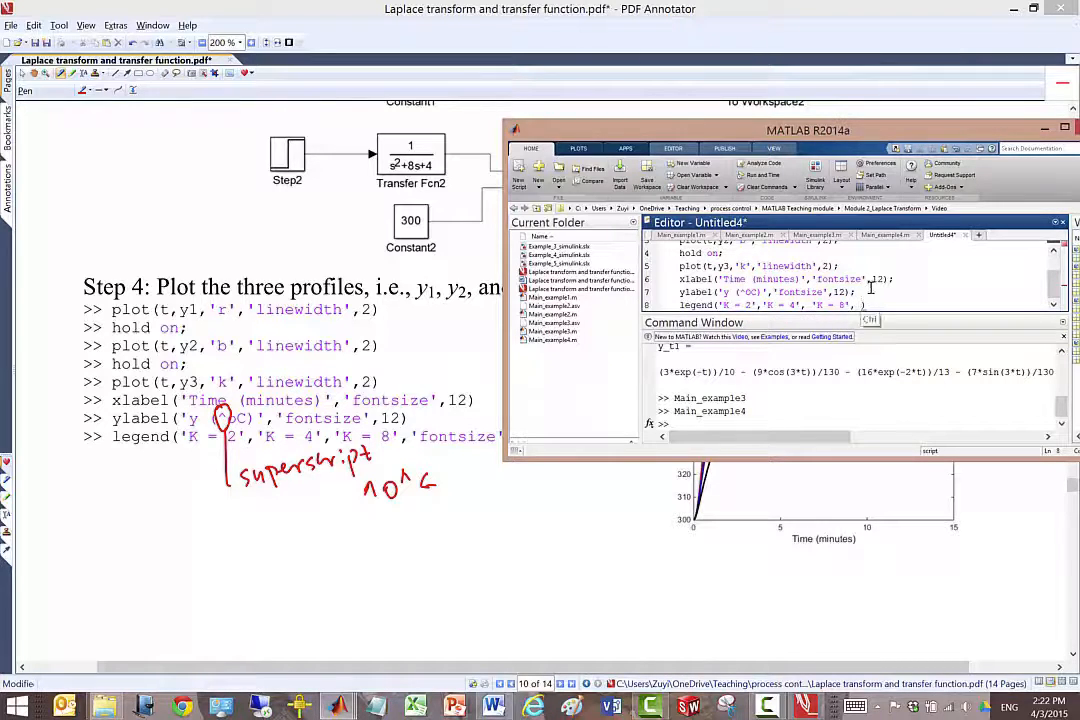
pyautogui.hotkey('ctrl', 'v')
pyautogui.write(')')
# Save the script as Main_example5 in the Video folder and dismiss the leftover save dialog.
pyautogui.hotkey('ctrl', 's')
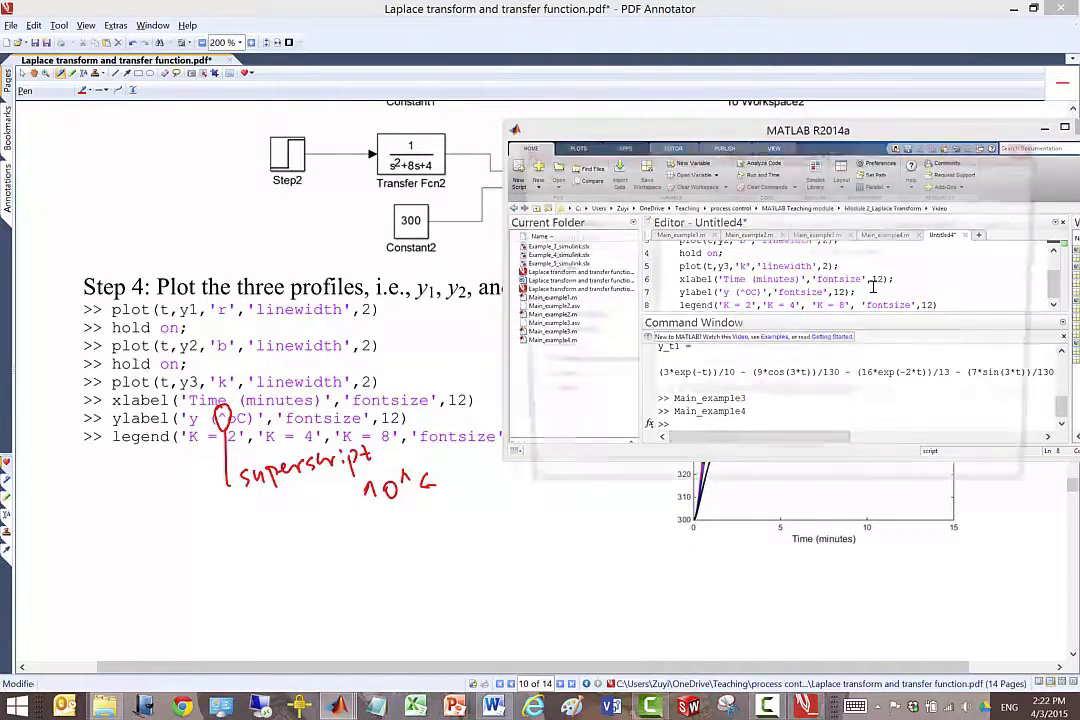
pyautogui.click(598, 423)
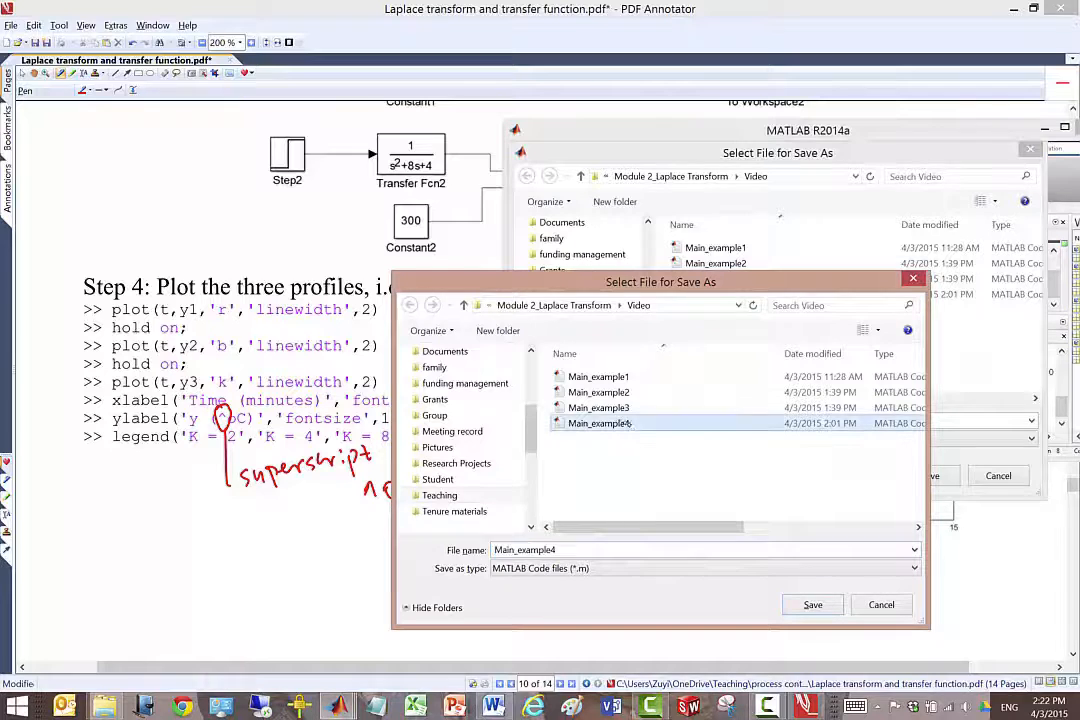
pyautogui.click(590, 550)
pyautogui.press('BackSpace')
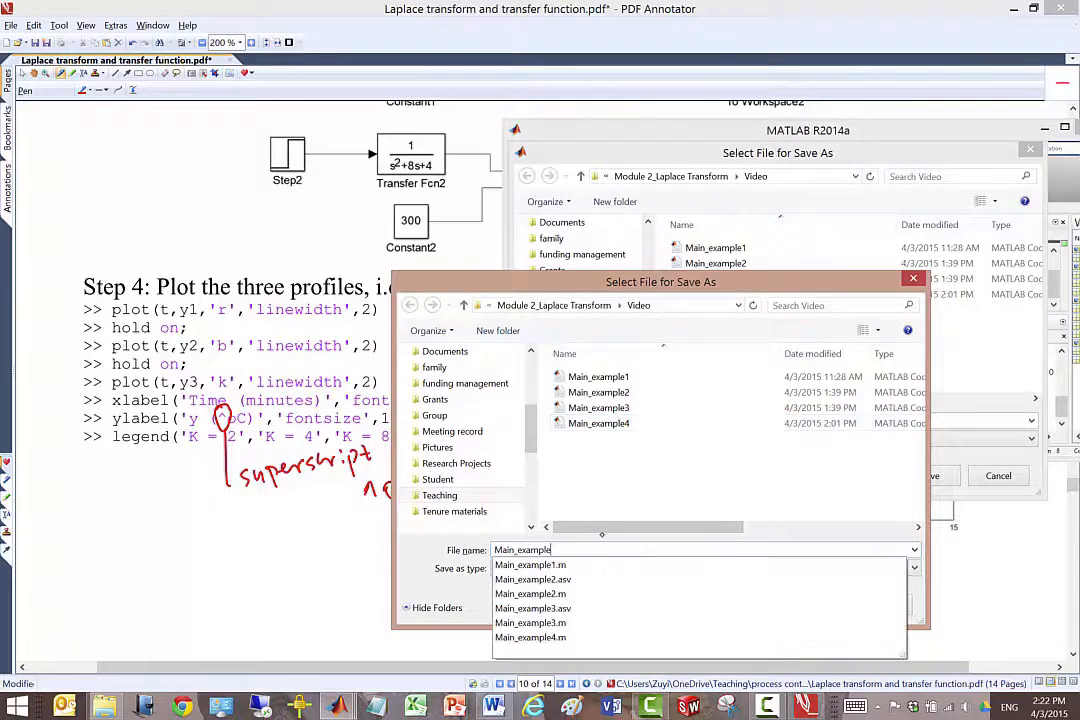
pyautogui.write('5')
pyautogui.click(815, 605)
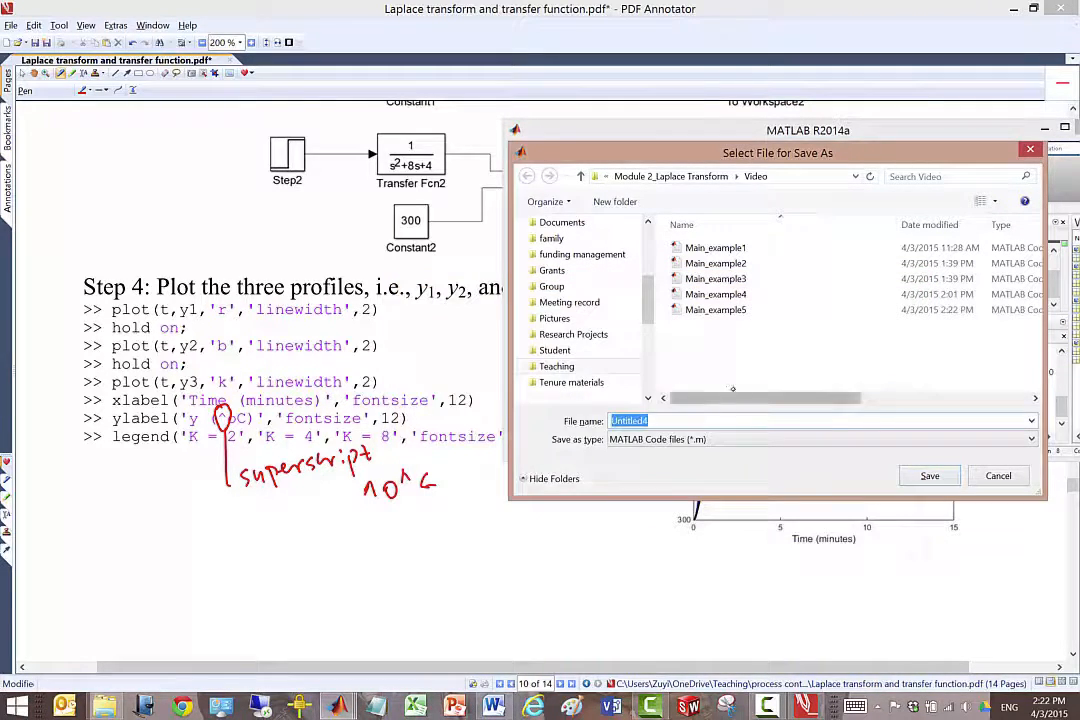
pyautogui.click(1000, 477)
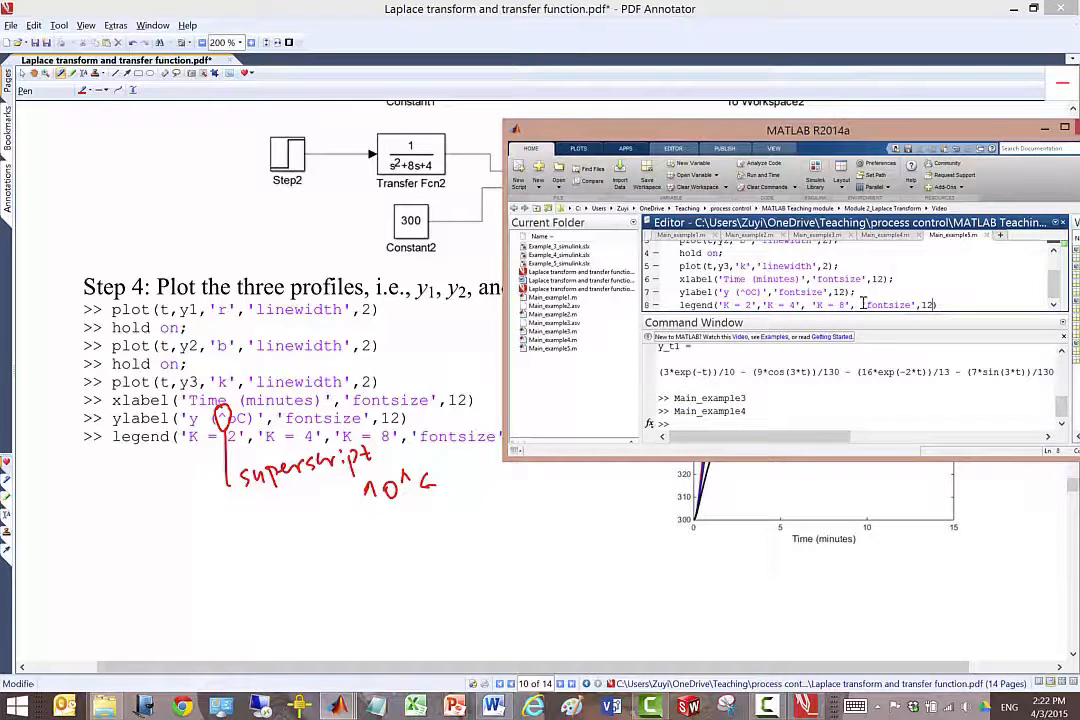
# Run Main_example5 from the Command Window and move the figure's legend below the curves, clear of the plotted lines.
pyautogui.click(737, 417)
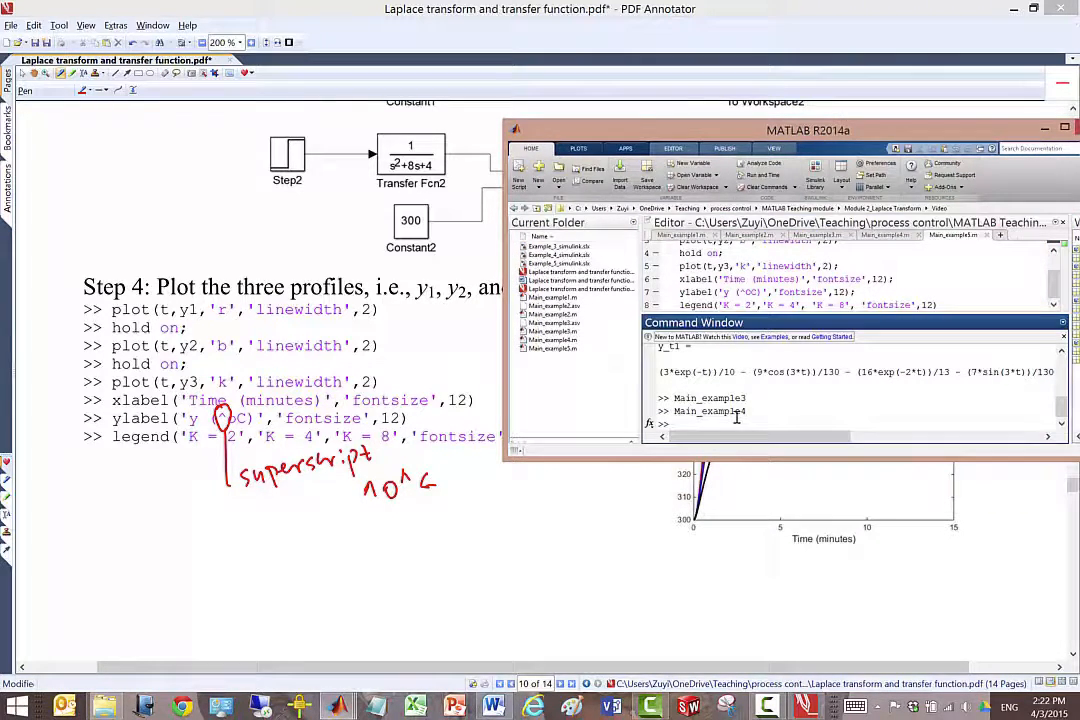
pyautogui.write('Main_example')
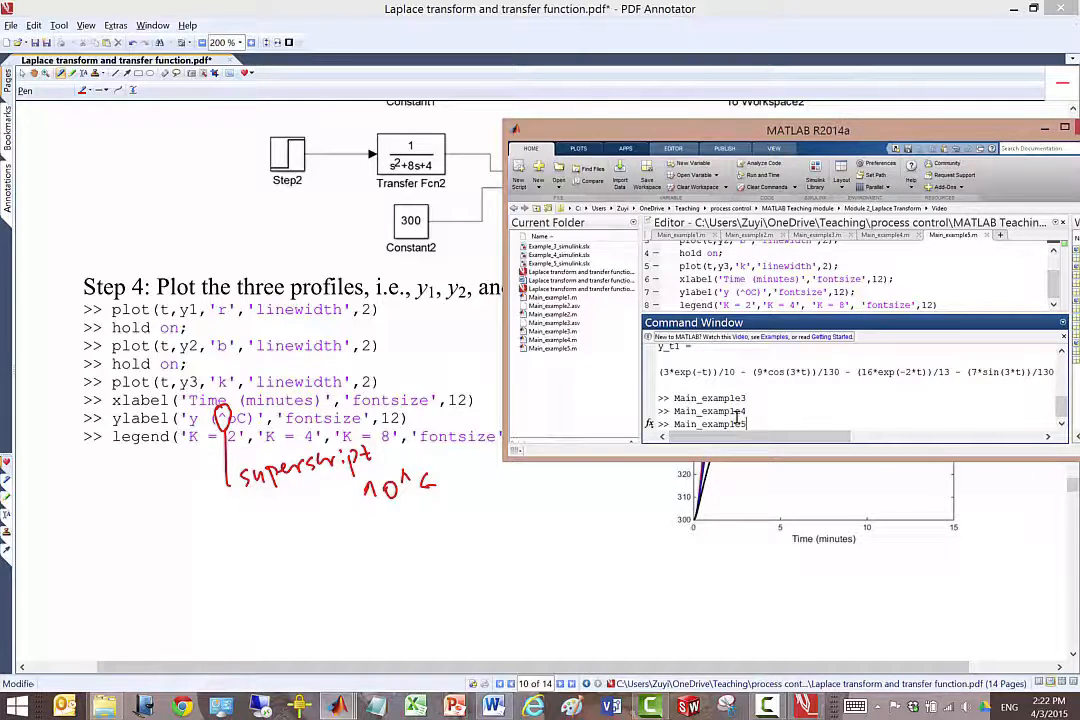
pyautogui.write('5')
pyautogui.press('Return')
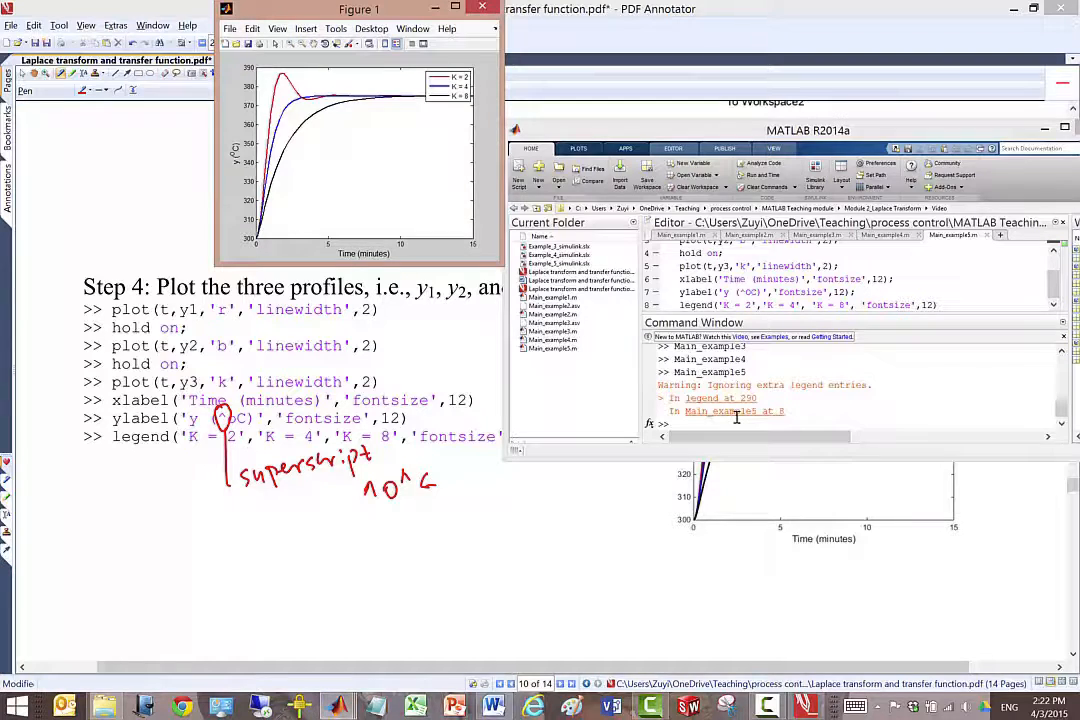
pyautogui.moveTo(455, 86); pyautogui.dragTo(427, 129)
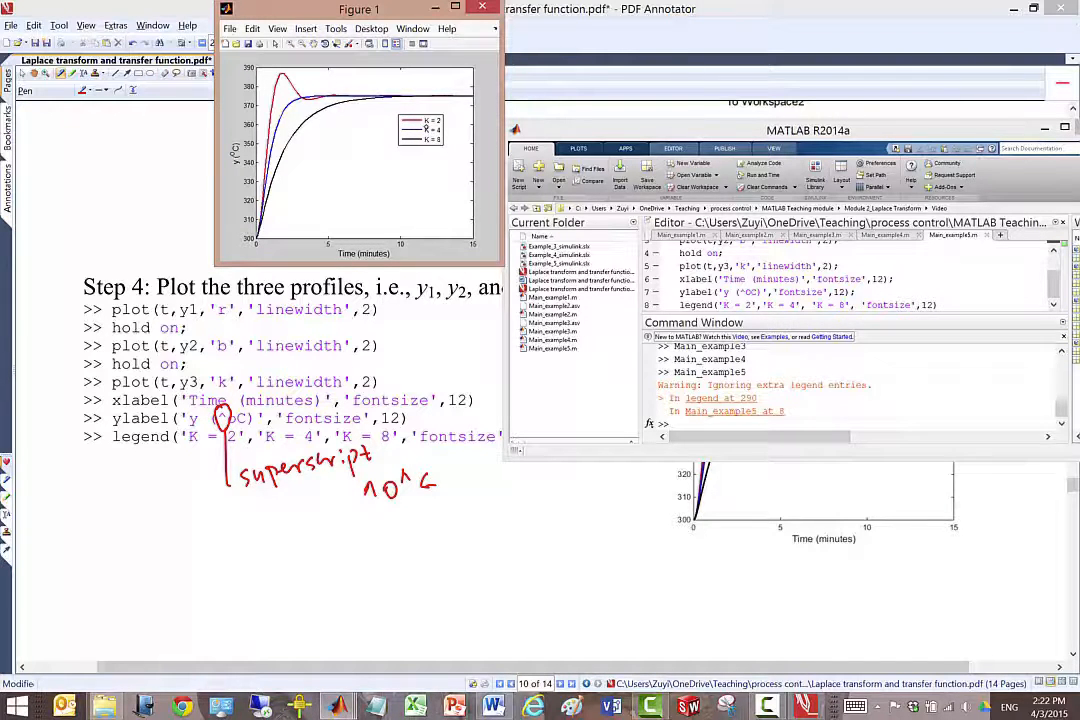
# Switch to PDF Annotator, compare its reference plot with the MATLAB figure, and go on to Example 6 in the document.
pyautogui.click(671, 562)
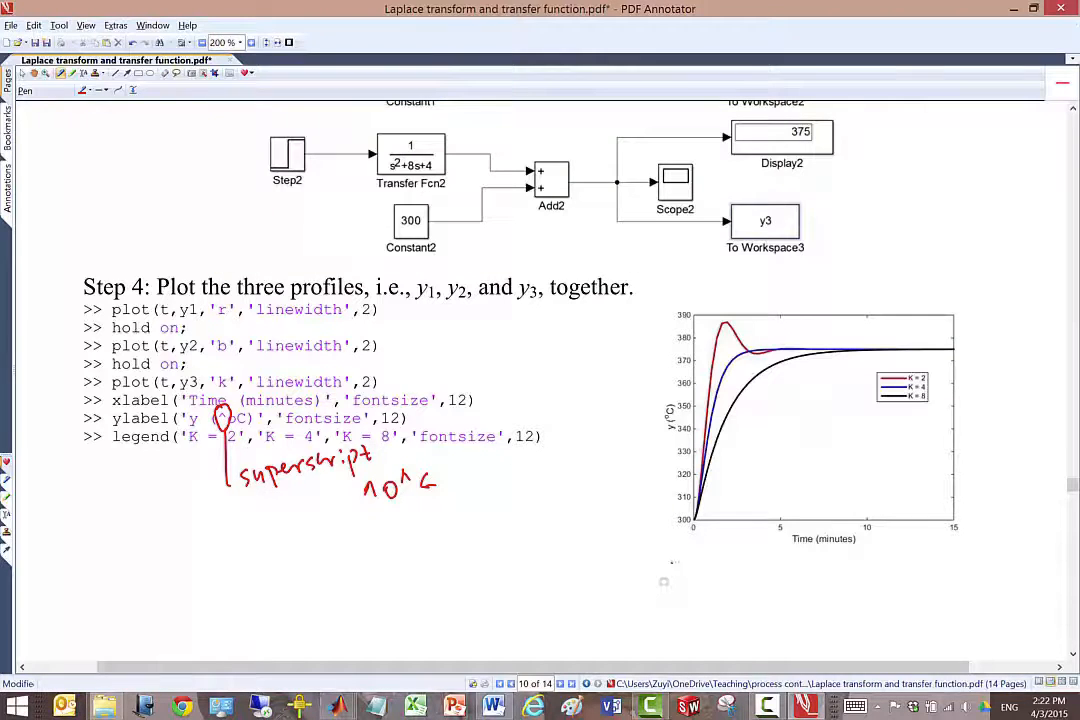
pyautogui.scroll(-2, 676, 562)
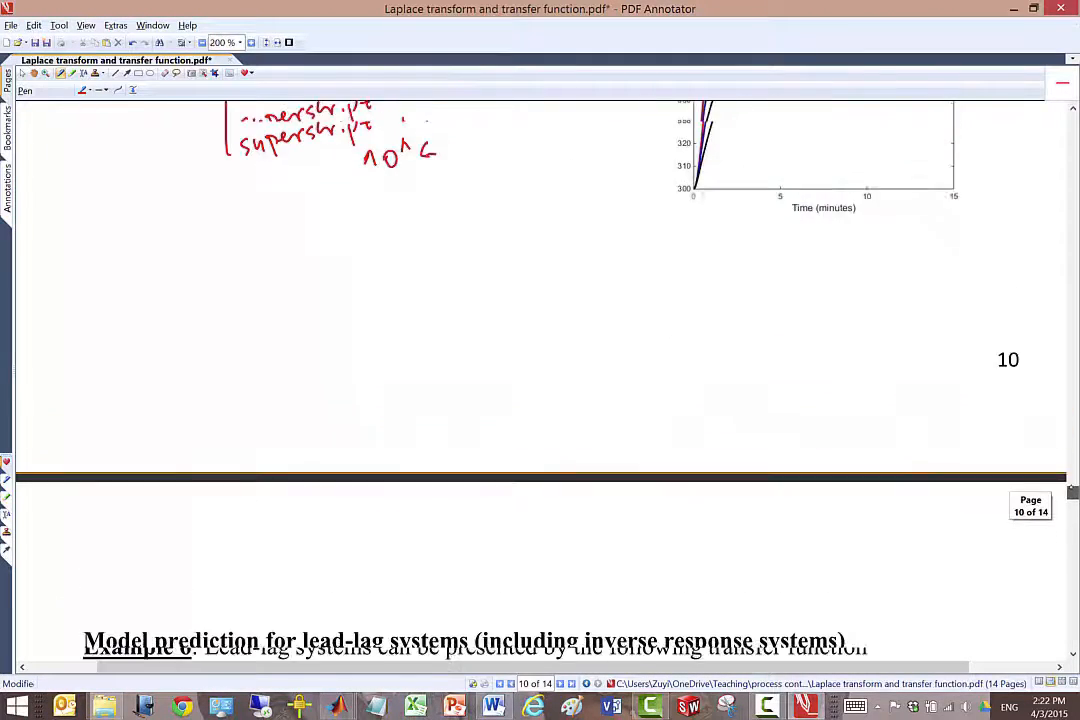
pyautogui.hotkey('alt', 'Tab')
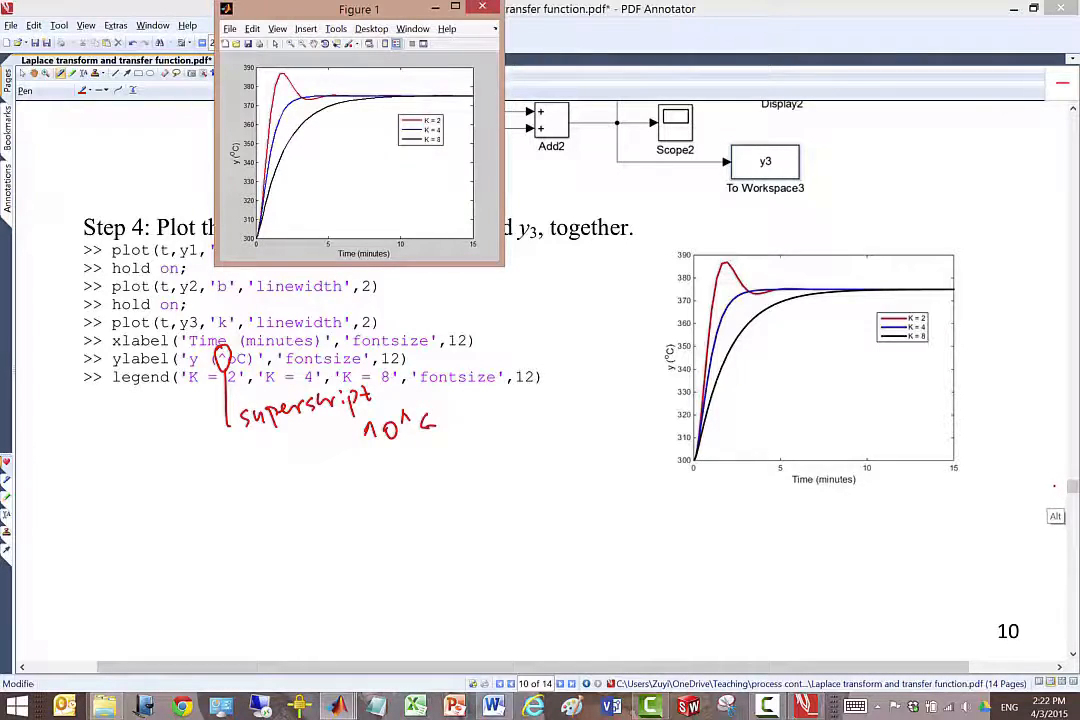
pyautogui.hotkey('alt', 'Tab')
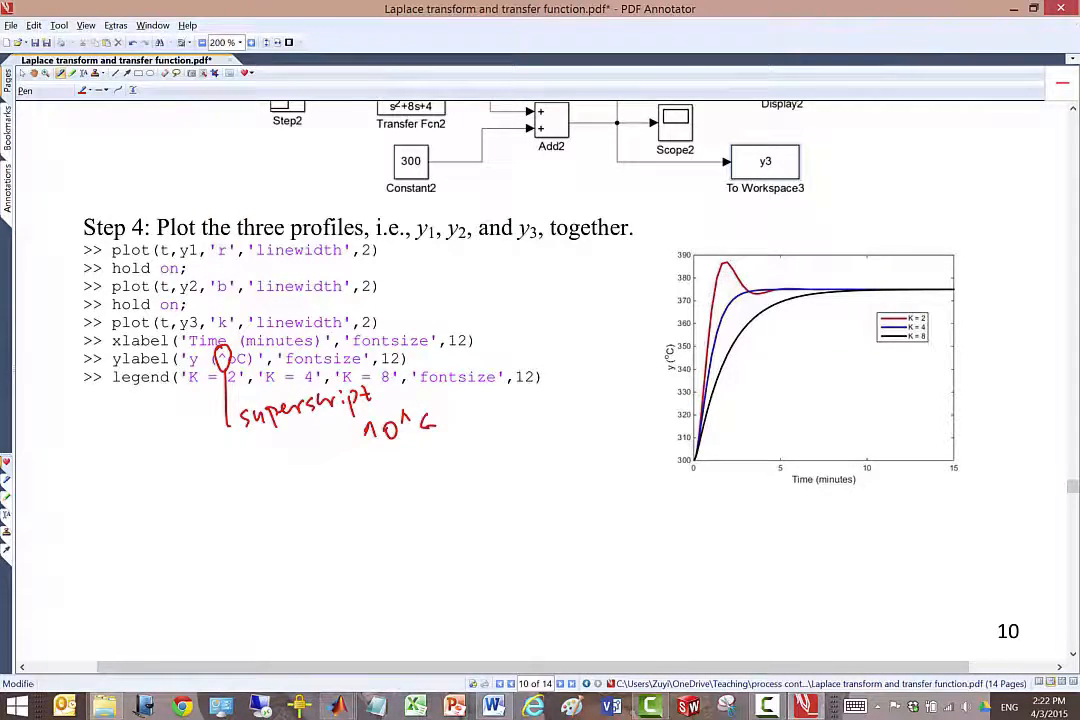
pyautogui.scroll(-3, 540, 380)
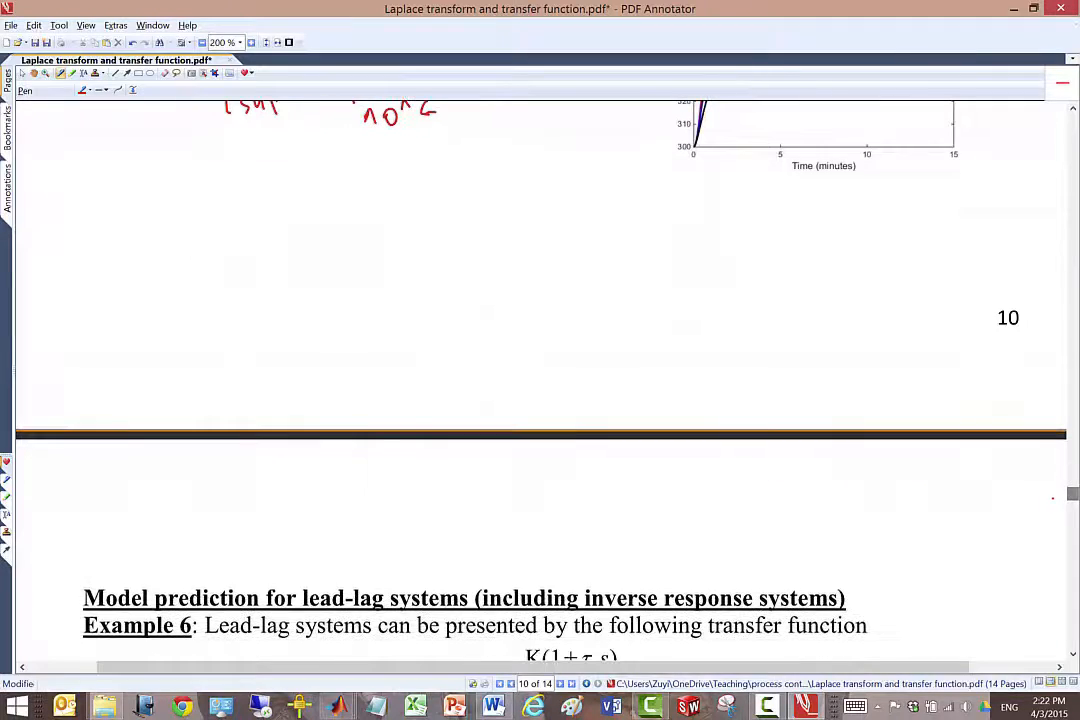